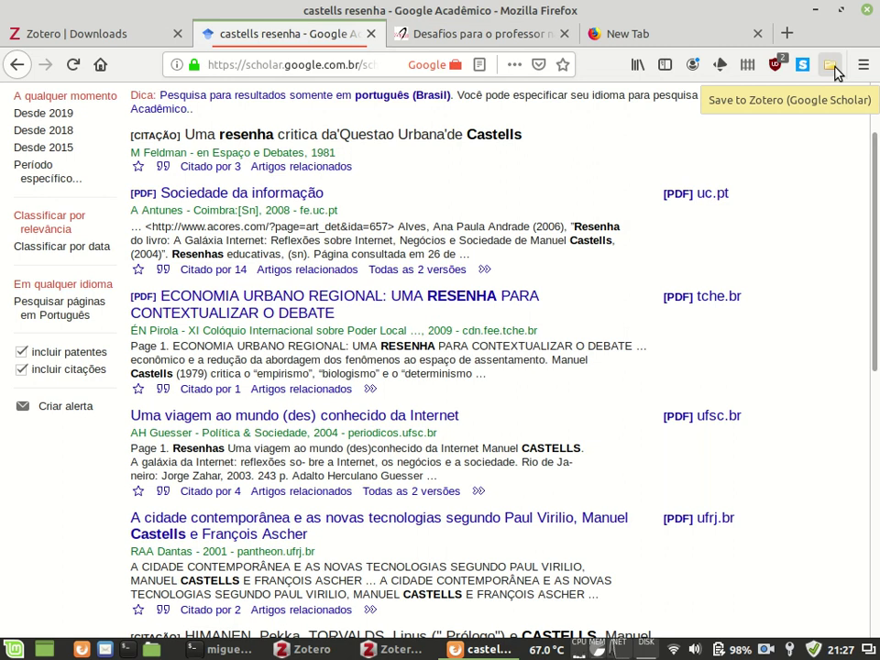
- Open the Google Scholar result "Uma viagem ao mundo (des) conhecido da Internet" in its own browser tab and view its page
middle_click(316, 418)
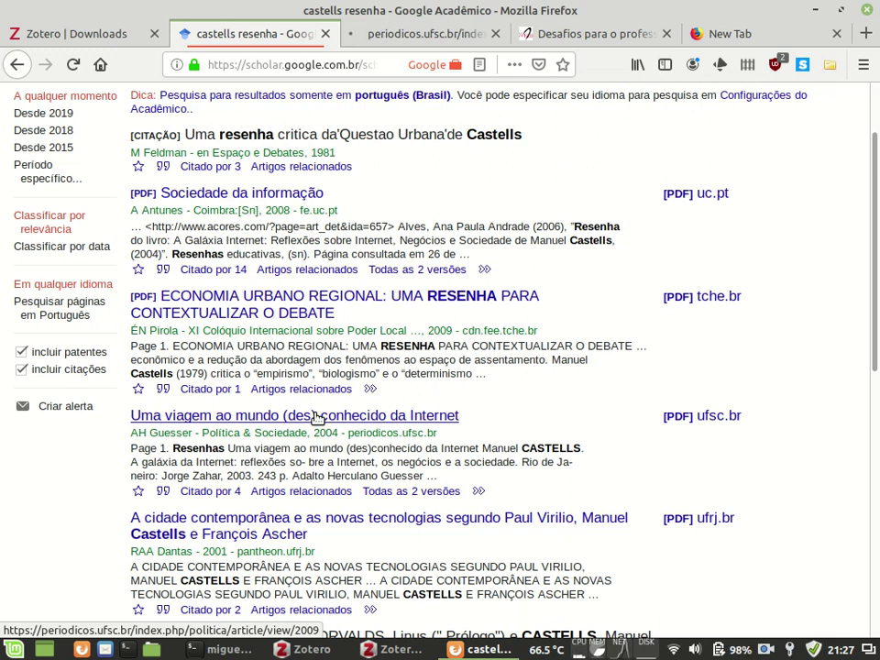
key(ctrl+Tab)
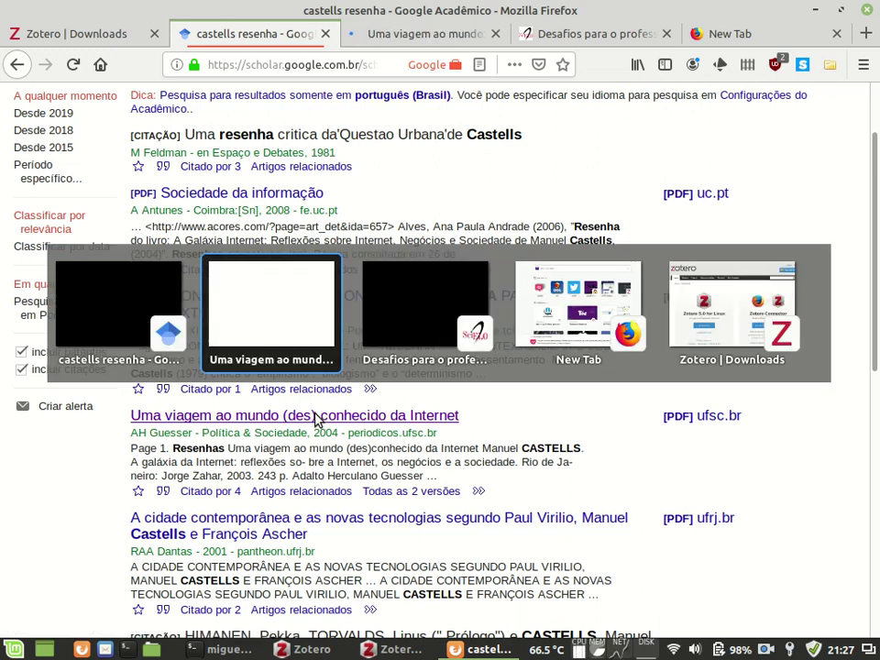
key(ctrl+shift+Tab)
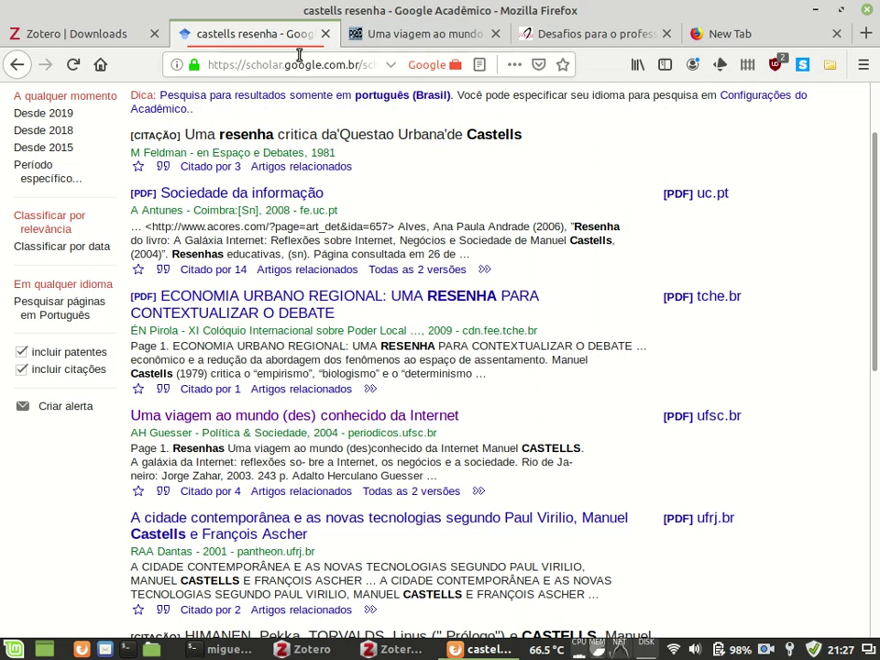
click(415, 35)
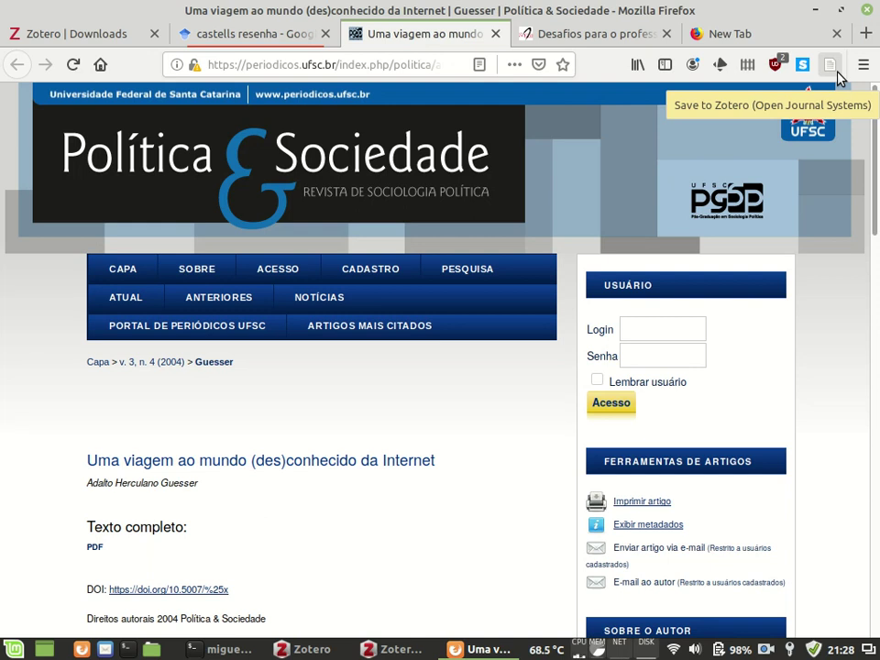
- Save the SciELO article "Desafios para o professor na sociedade da informação" to Zotero, keeping PPSI 2019.2 as the target collection
click(597, 33)
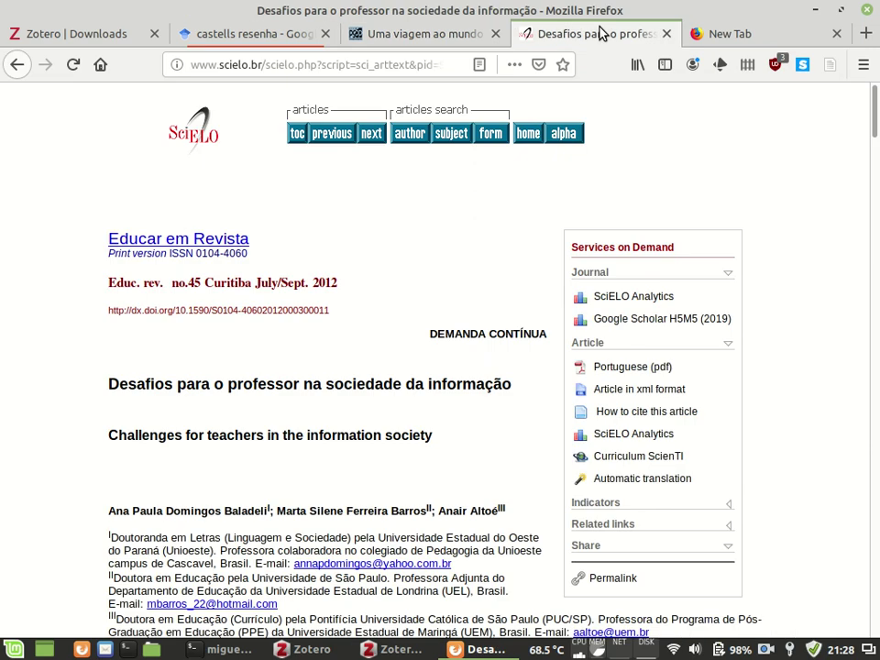
click(830, 66)
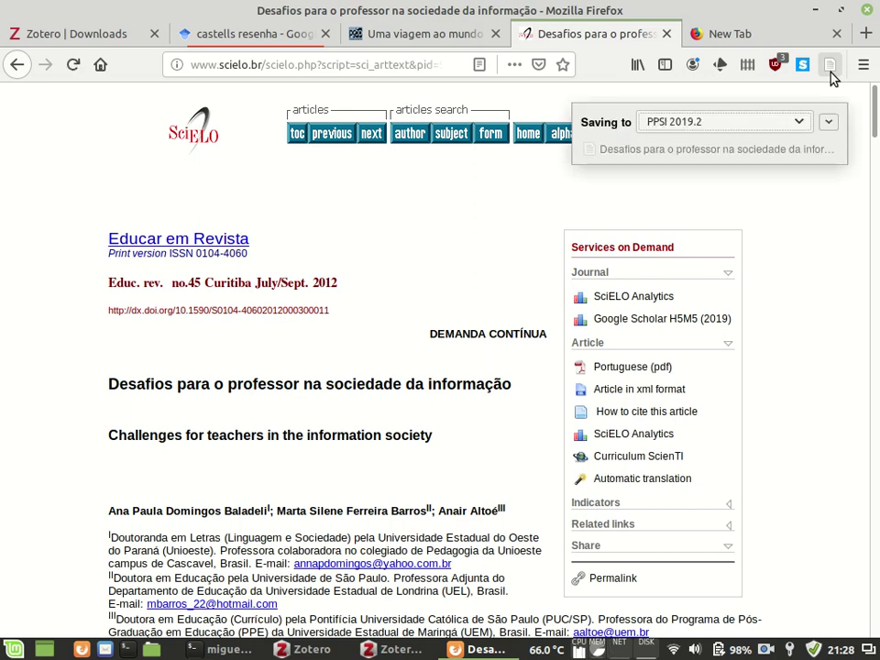
click(797, 123)
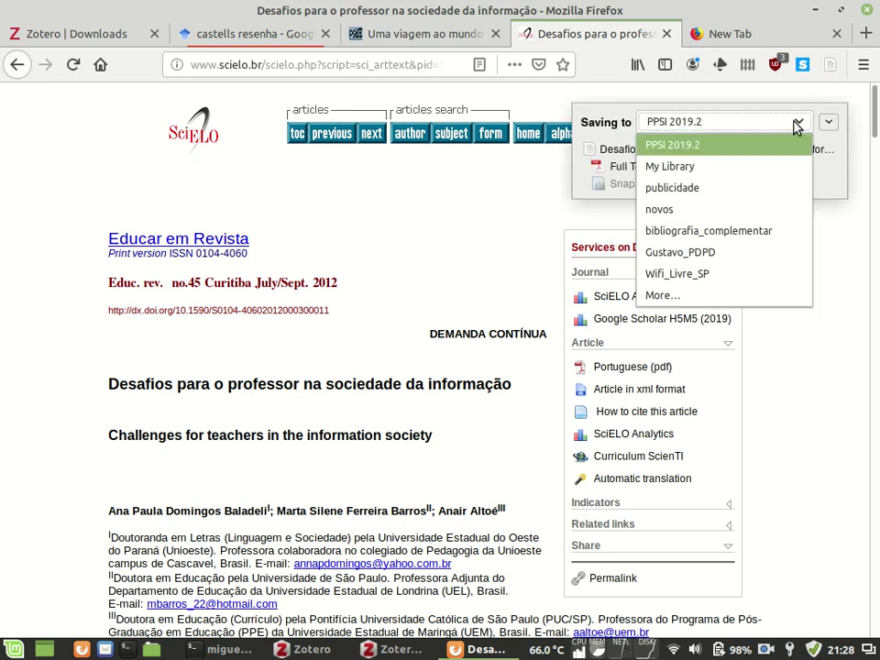
click(759, 151)
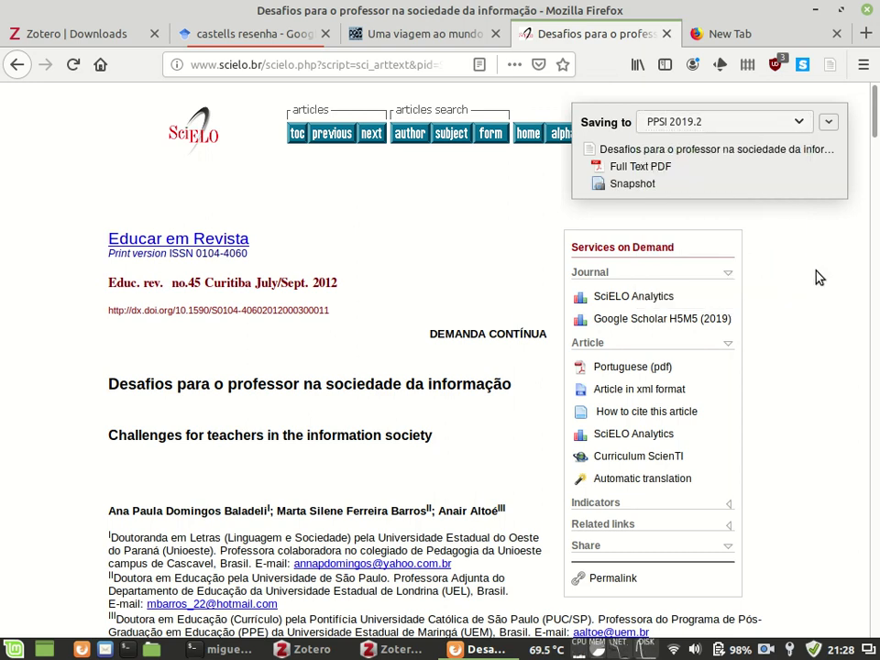
- Change the Zotero save destination of the SciELO article to My Library
key(alt+Tab)
key(alt+shift+Tab)
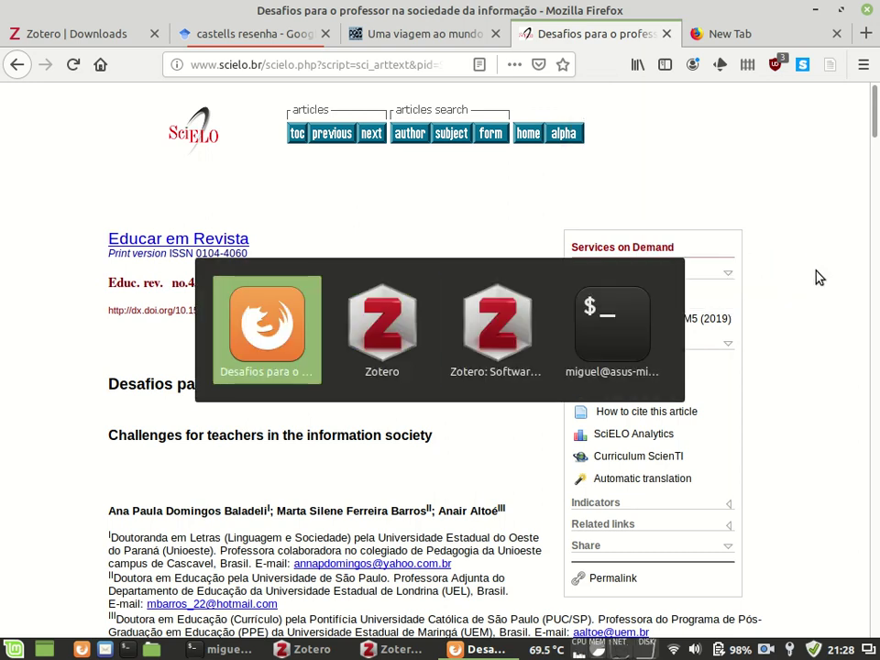
click(830, 65)
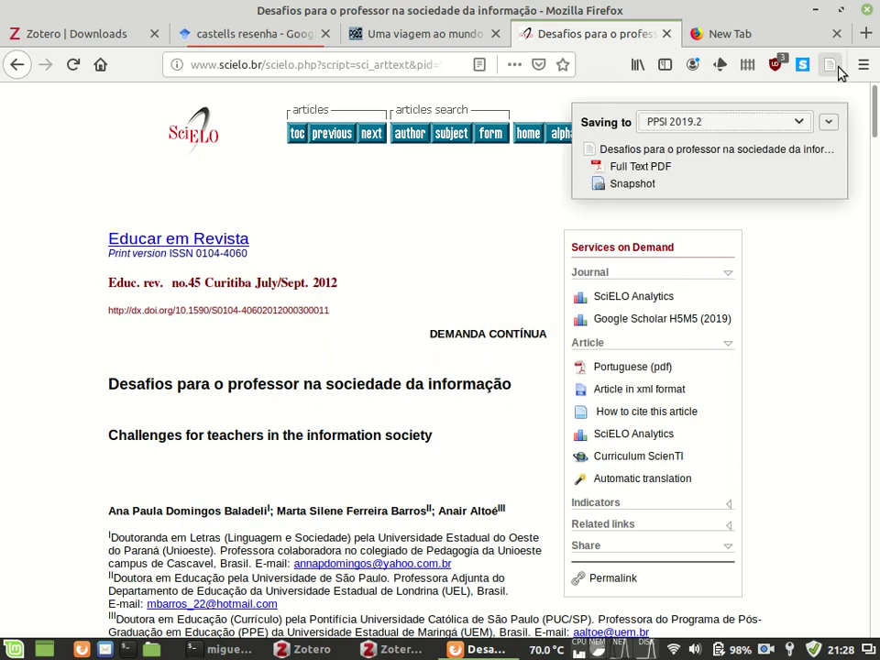
click(801, 122)
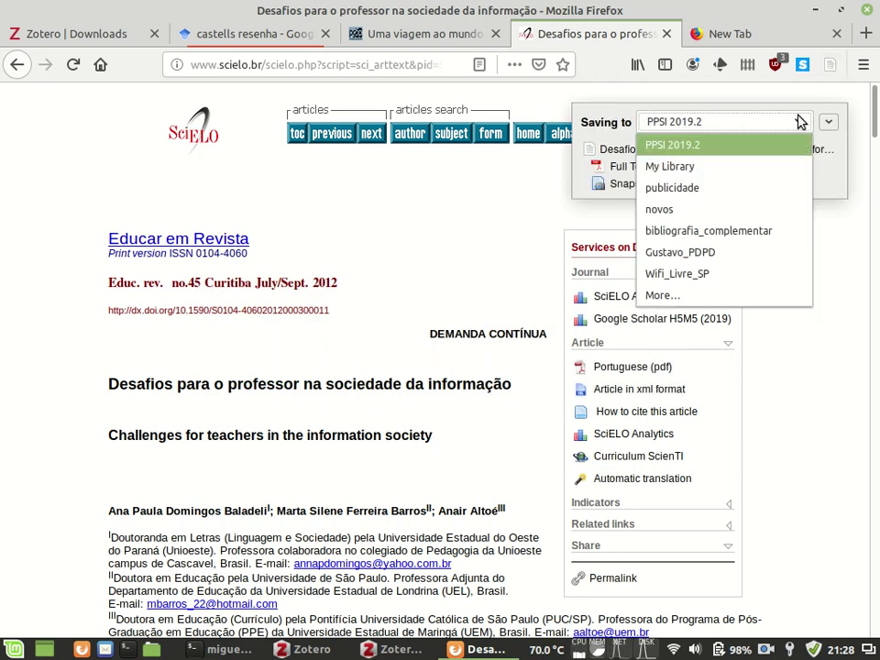
click(716, 172)
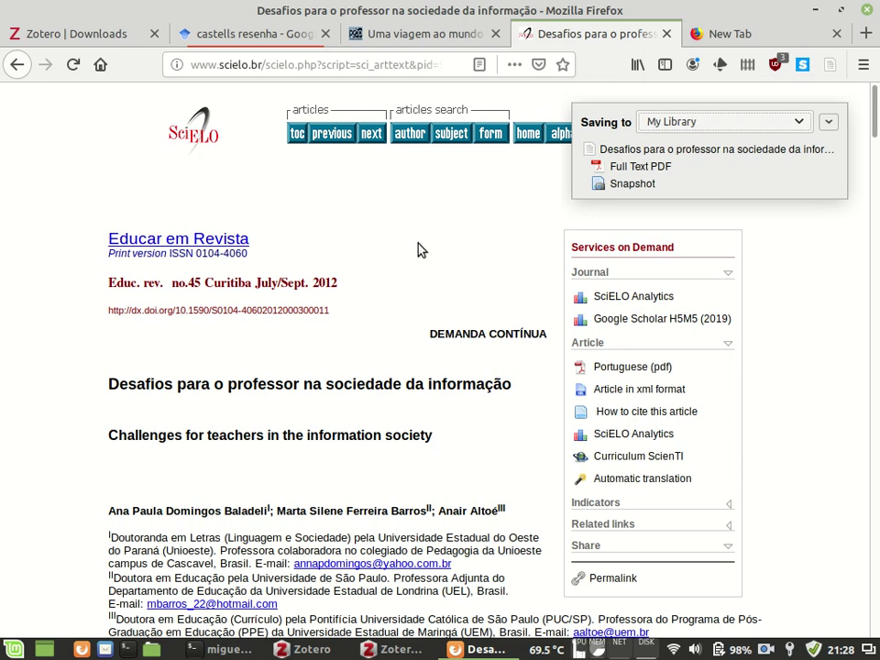
- Switch to Zotero, view the PDF attached to the saved "Desafios para o professor na sociedade da informação" item full-screen, and close it
key(alt+Tab)
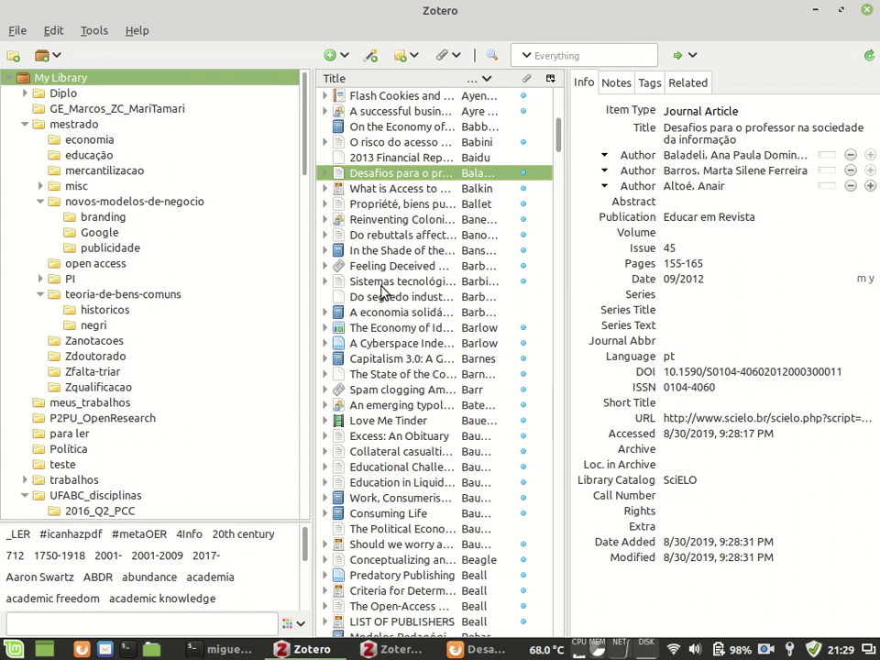
double_click(374, 174)
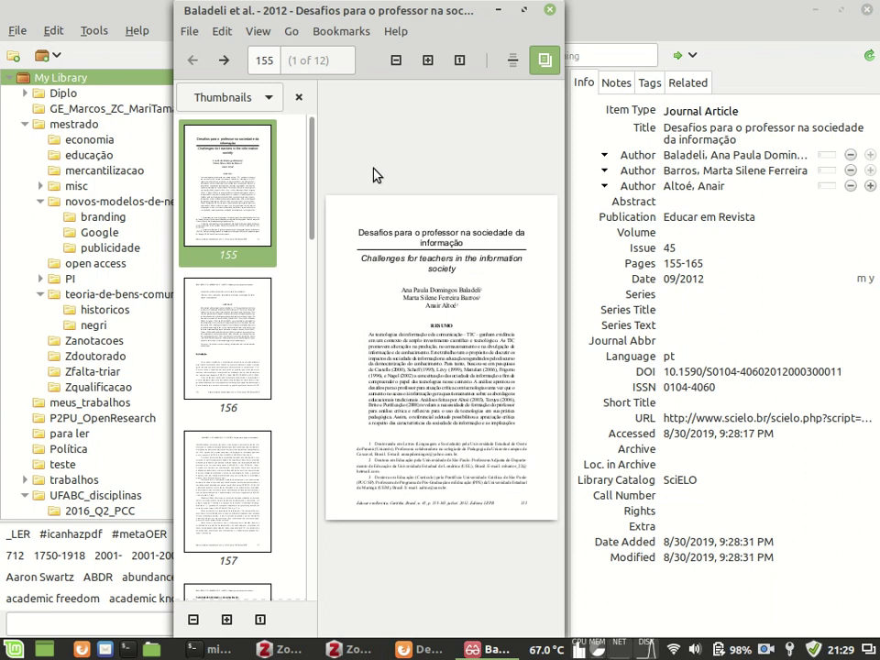
click(524, 11)
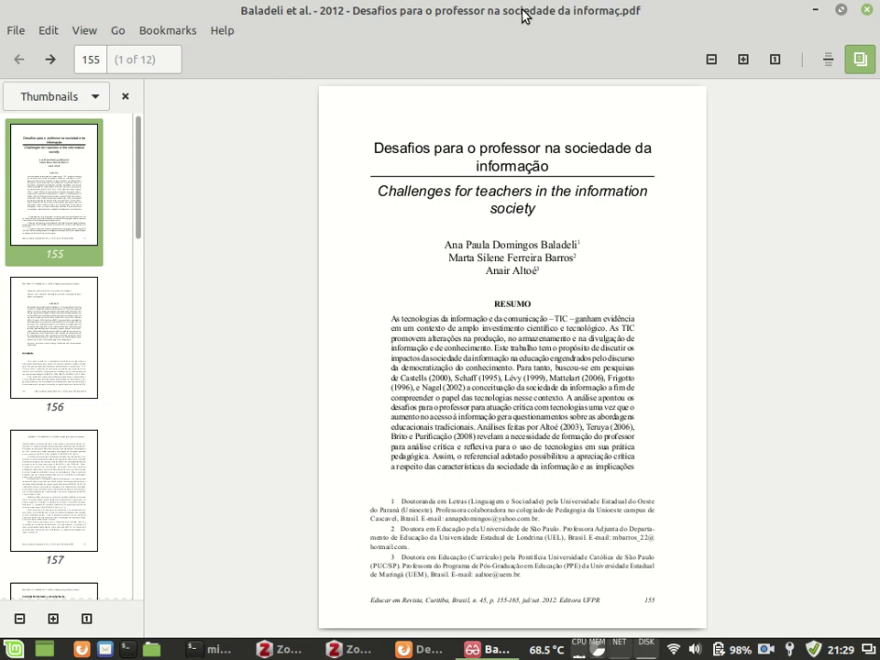
click(867, 15)
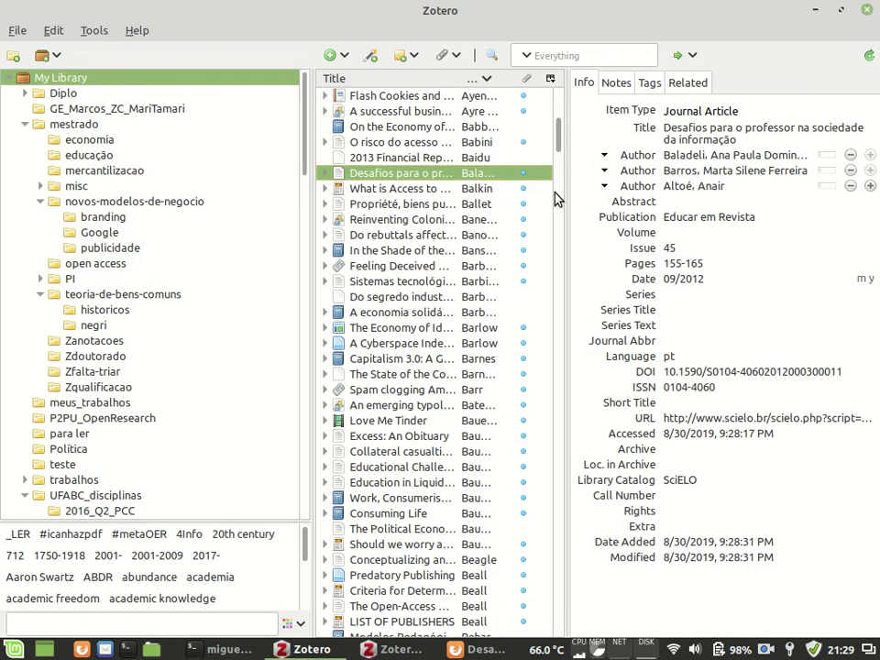
- Switch to Firefox and view which "castells resenha" results on Google Scholar can be added to Zotero, without saving any
key(alt+Tab)
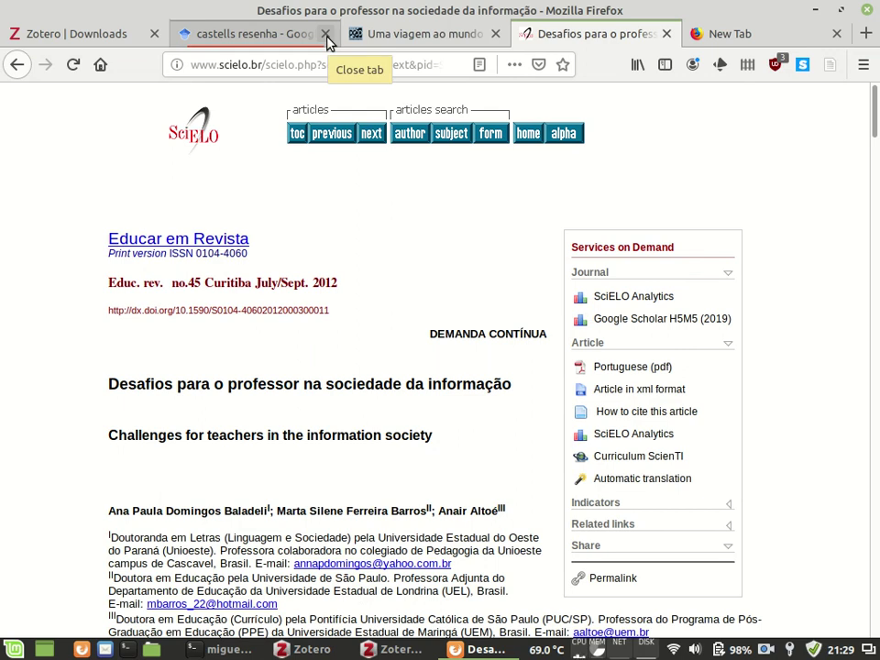
click(275, 35)
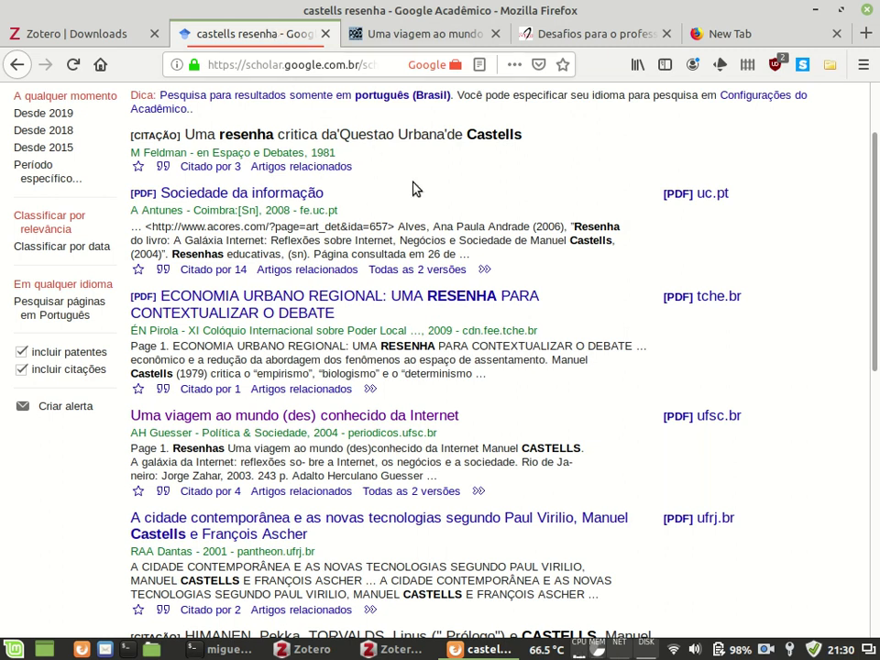
scroll(440, 223, up, 2)
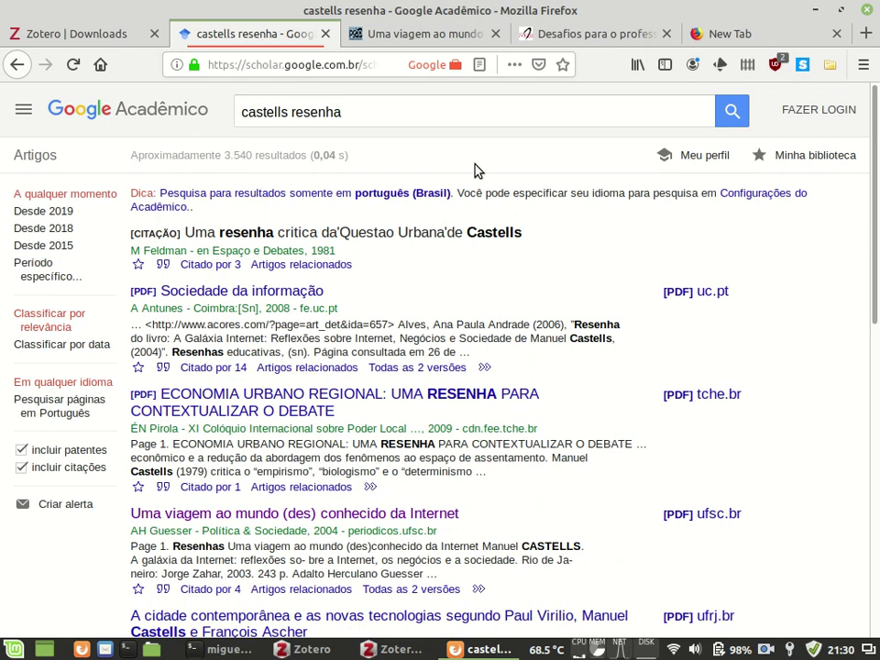
click(831, 65)
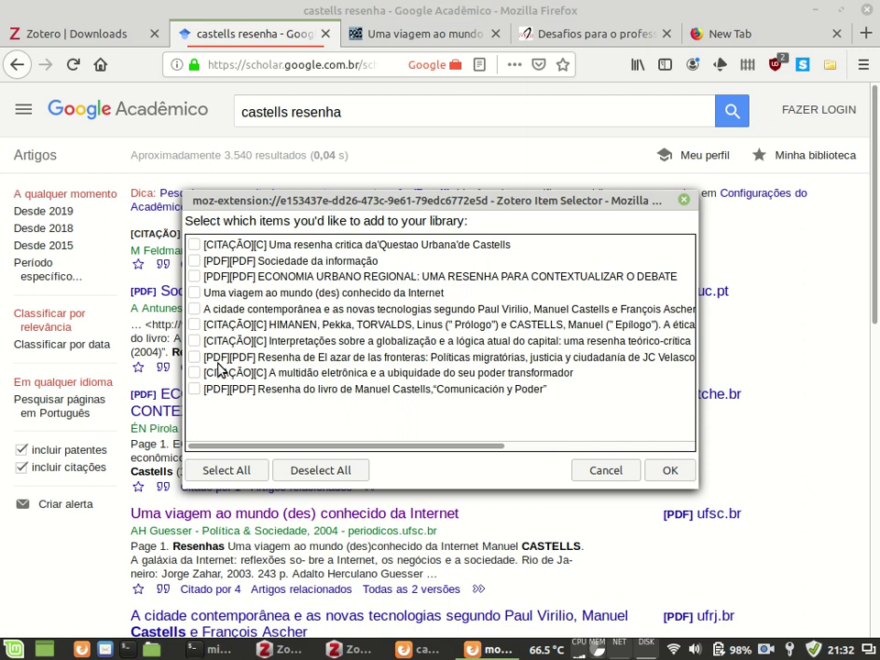
click(605, 470)
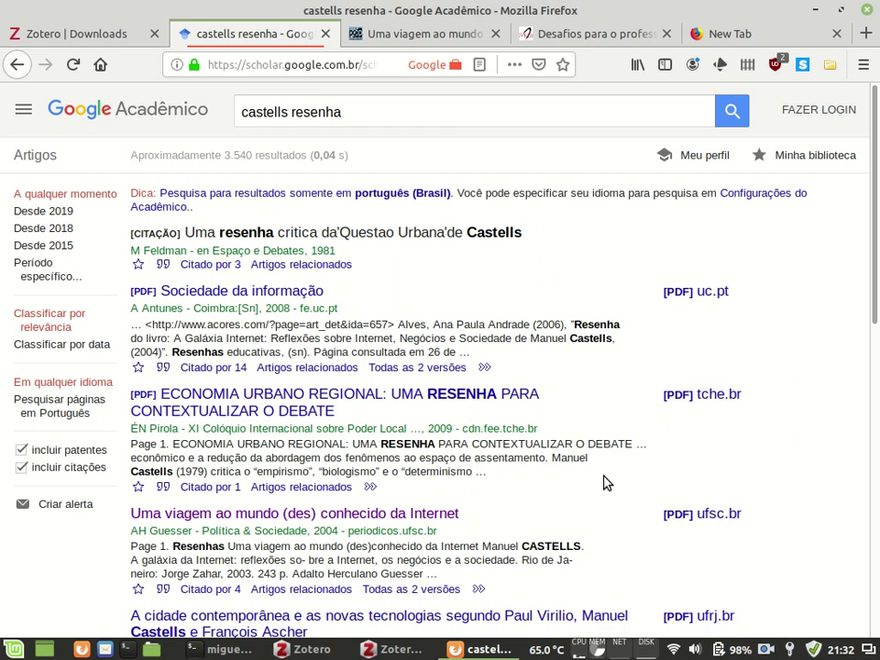
- Open the New York Times article "Trump Administration Hardens Its Attack on Climate Science" in a new browser tab
key(ctrl+t)
text(n)
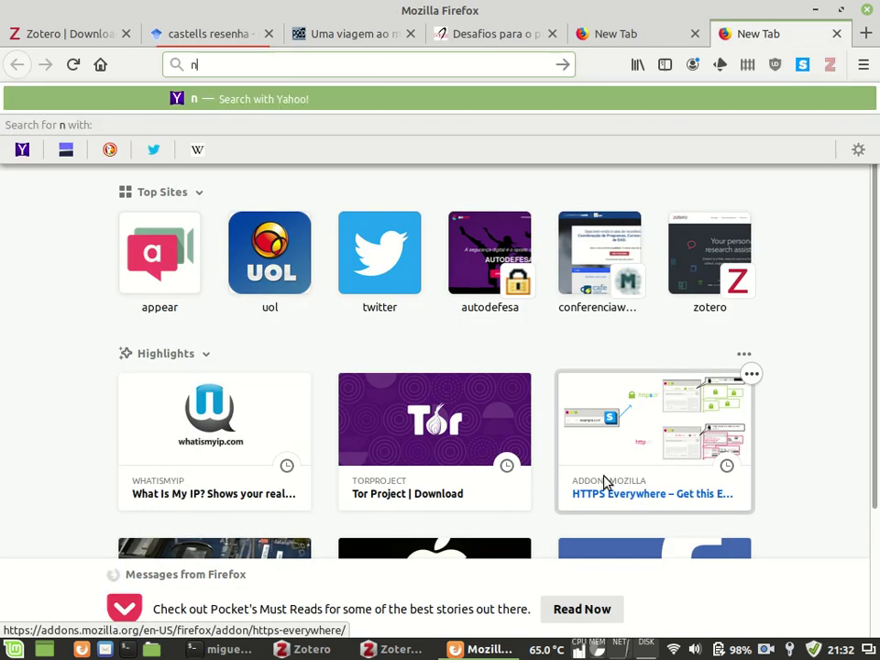
text(yt.com)
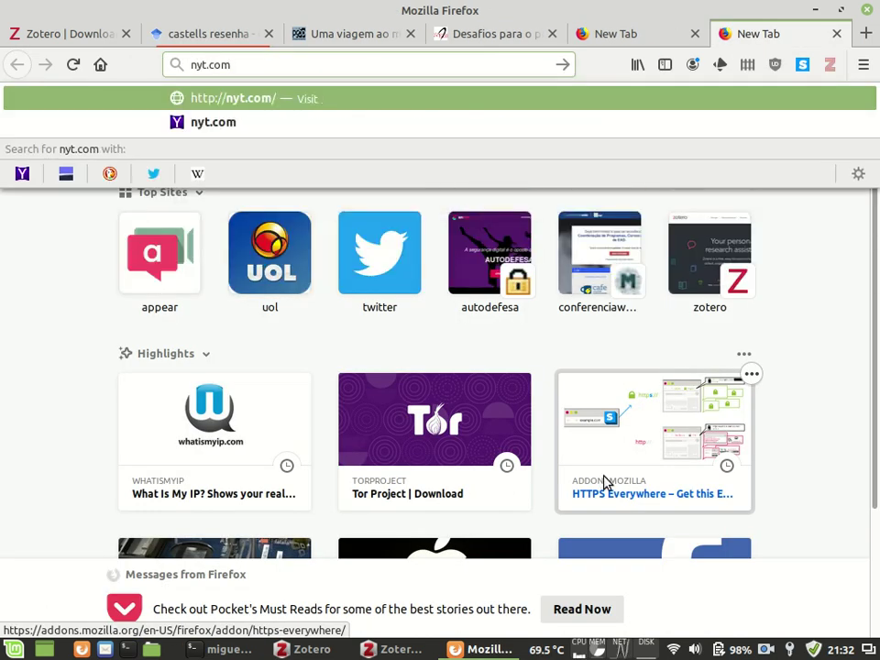
key(BackSpace)
key(BackSpace)
key(BackSpace)
key(BackSpace)
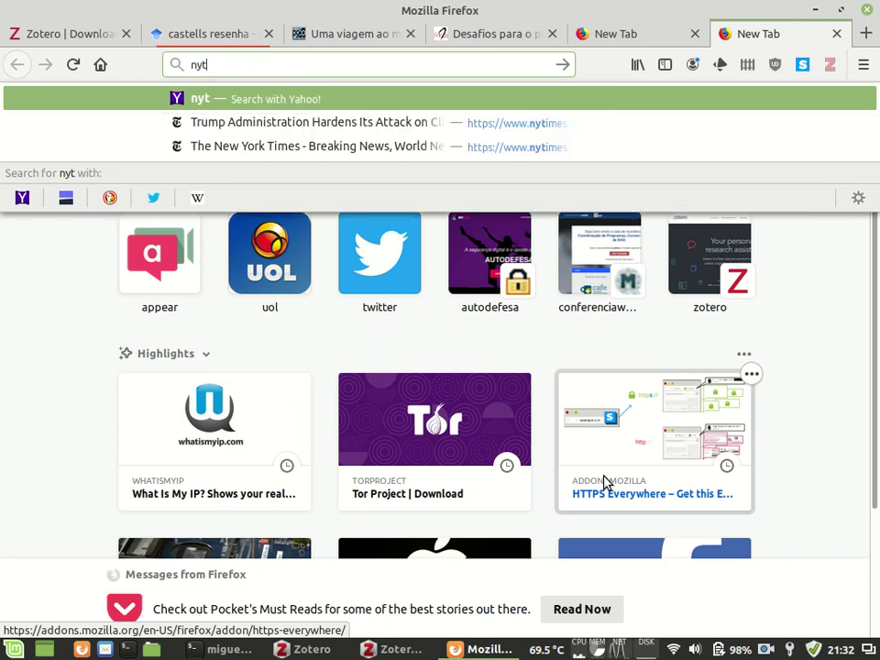
key(Down)
key(Return)
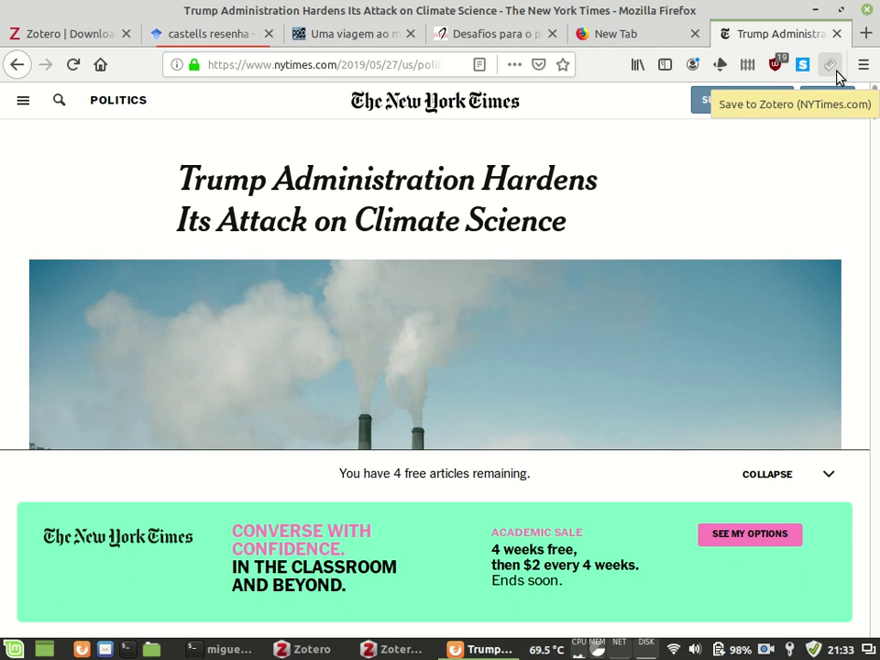
- Save the New York Times article to My Library and switch to Zotero to review its captured details
click(834, 77)
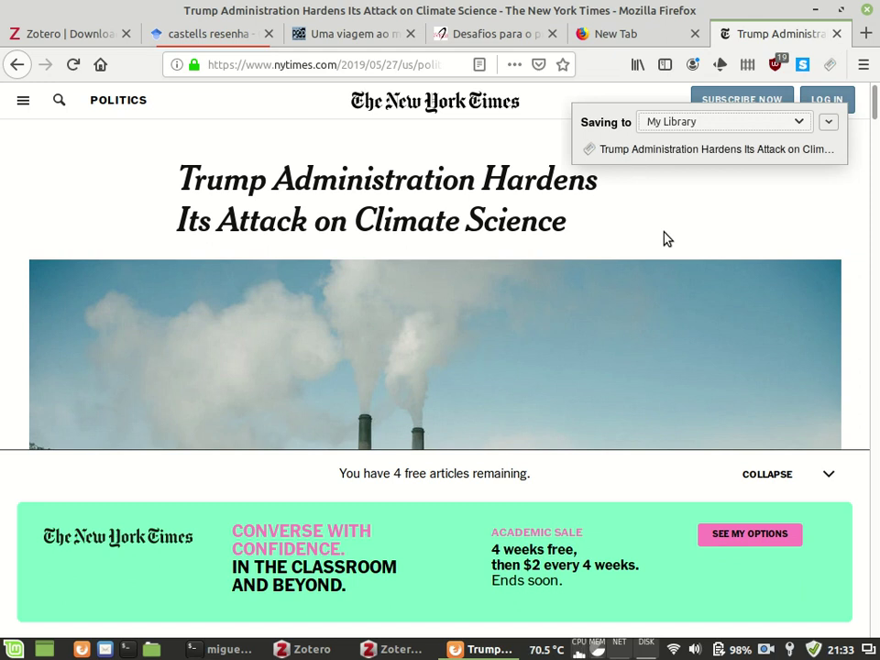
key(alt+Tab)
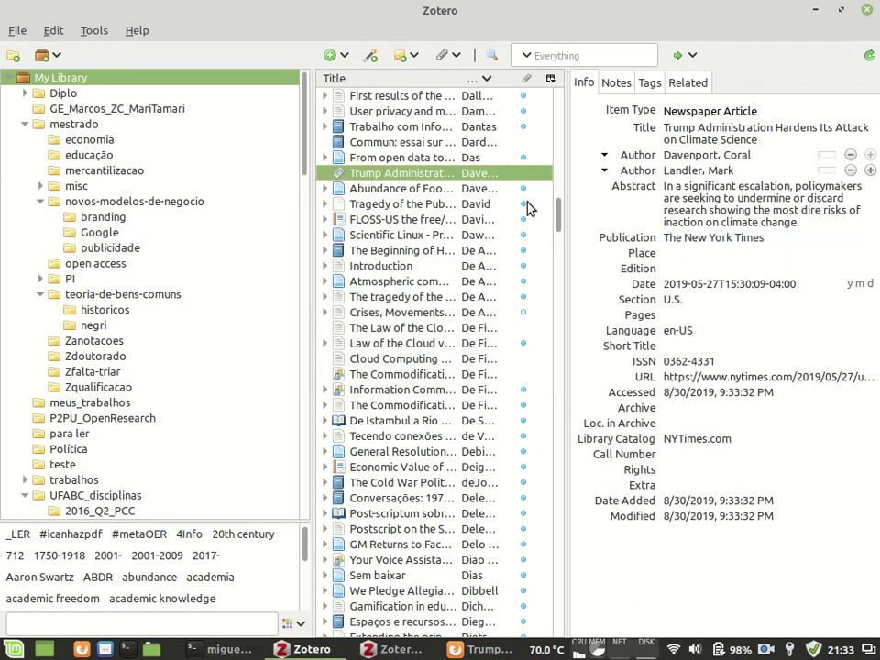
click(770, 283)
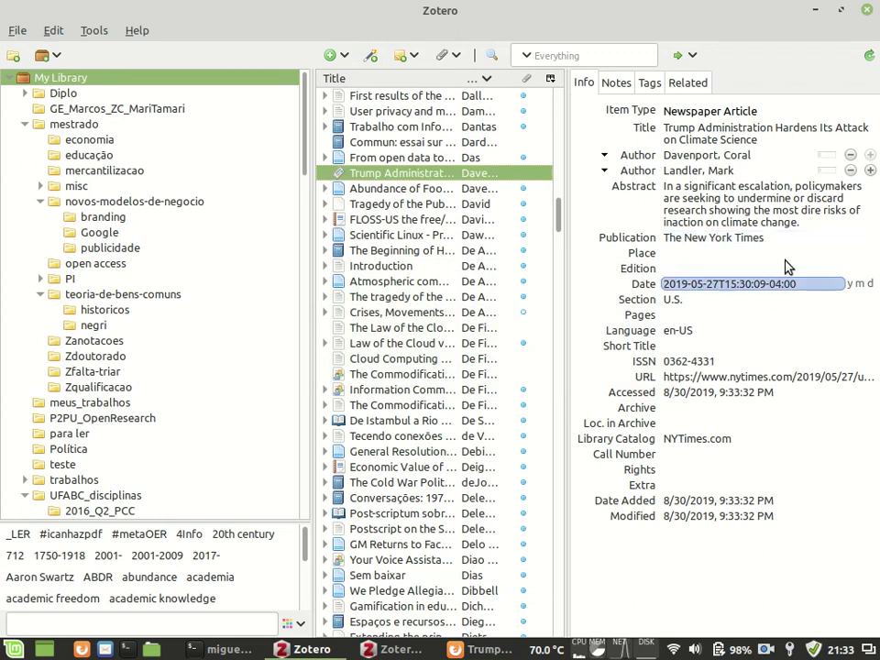
- Change the saved New York Times item's type to Journal Article, accepting the loss of the Section field, and return to Firefox
click(723, 111)
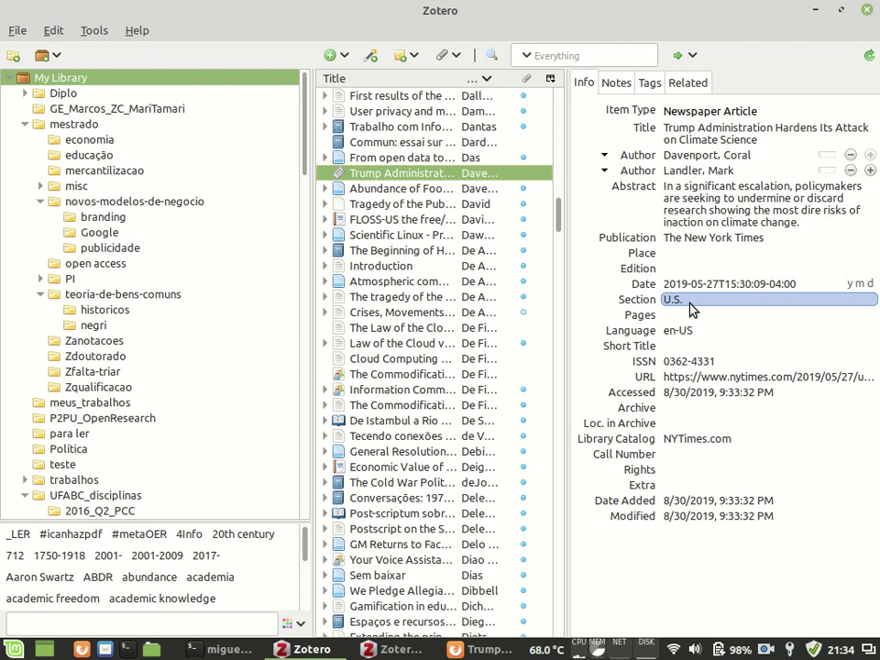
click(770, 128)
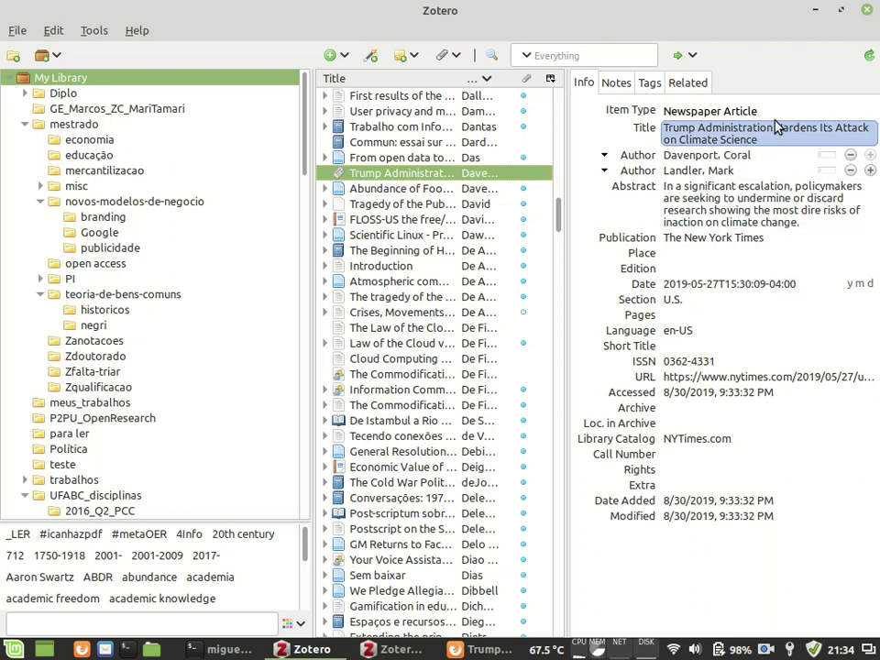
click(775, 112)
click(774, 114)
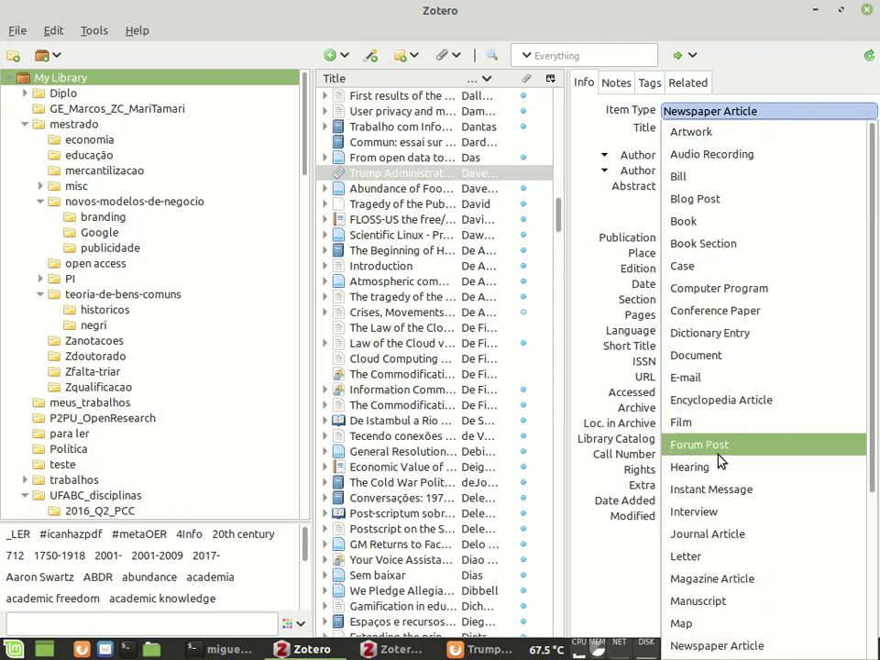
scroll(720, 461, down, 5)
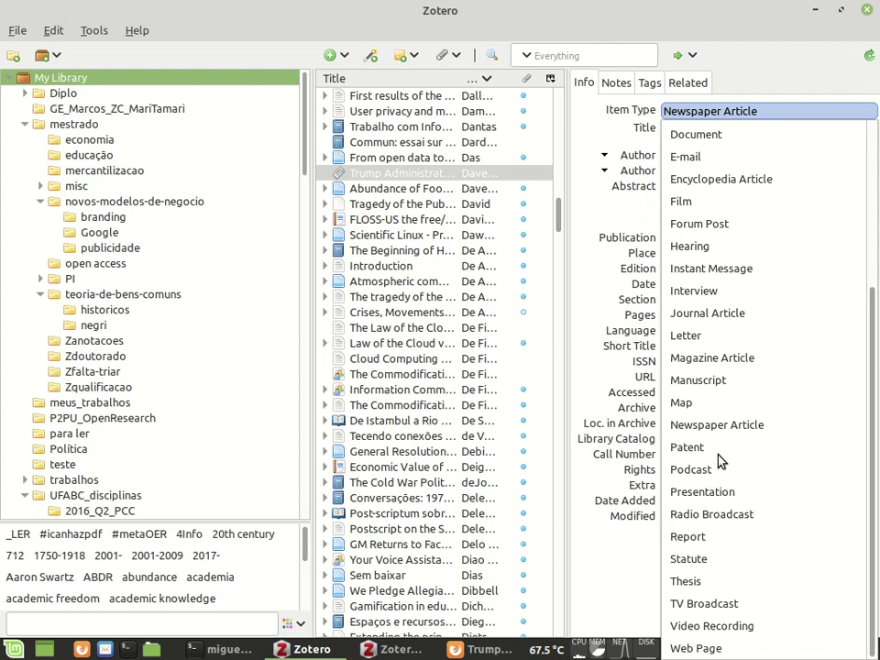
click(724, 325)
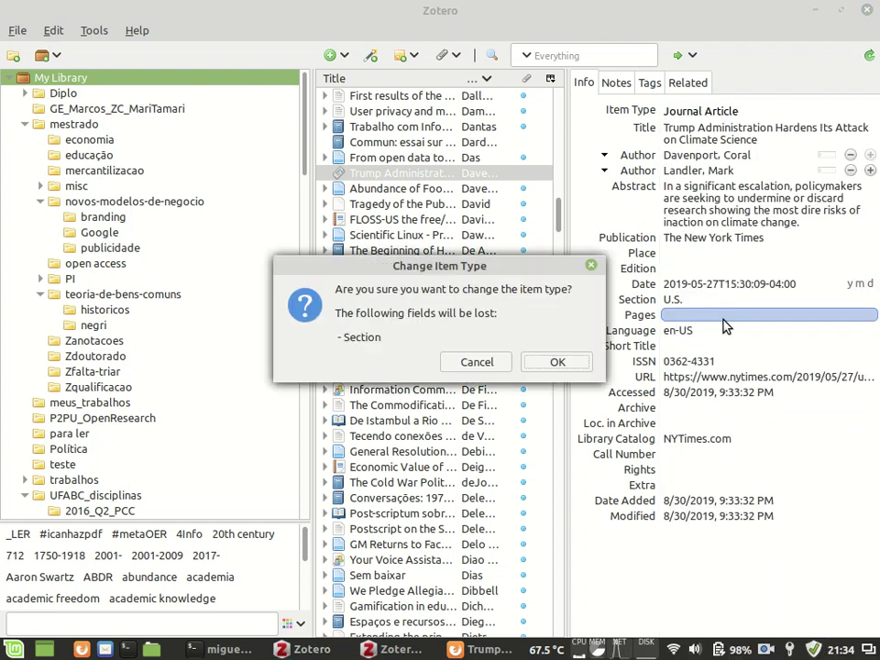
click(558, 362)
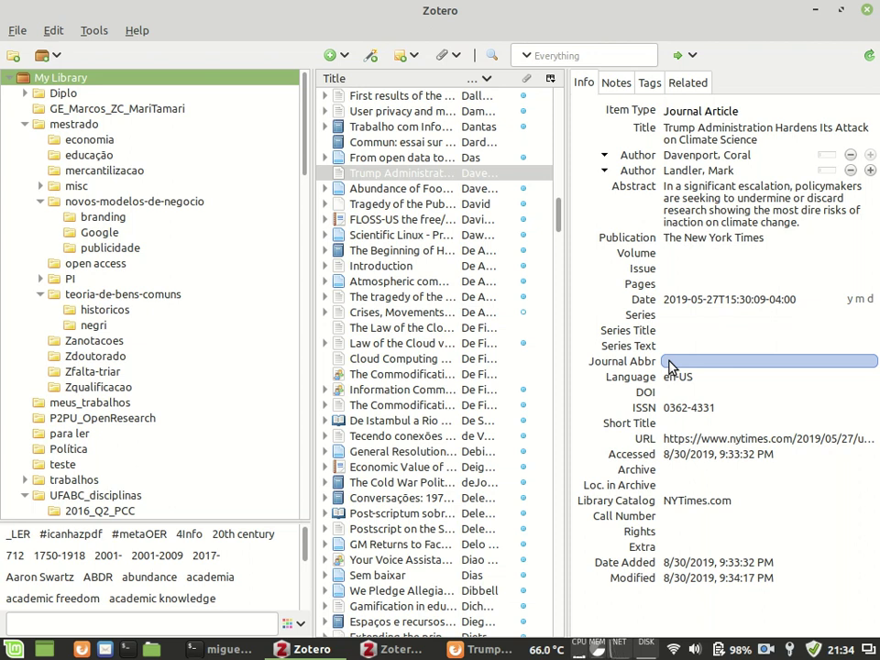
key(alt+Tab)
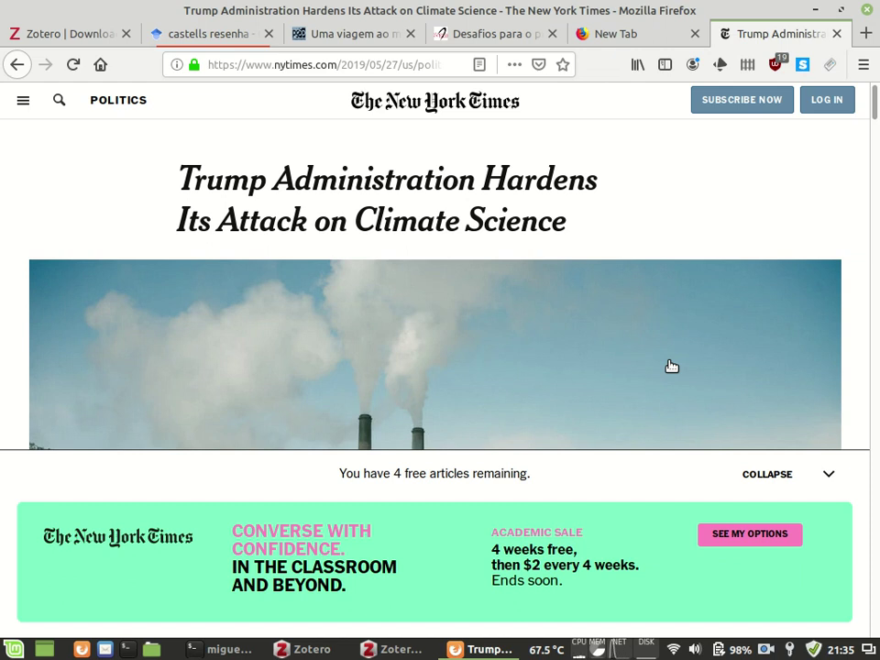
- Open the full-text PDF page of "Uma viagem ao mundo (des)conhecido da Internet" on the Política & Sociedade site
click(335, 34)
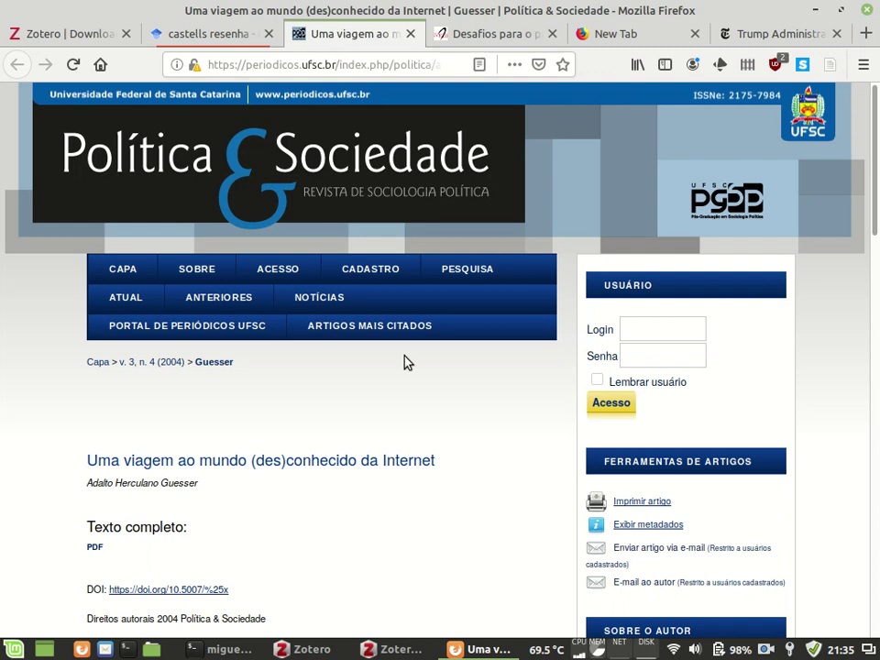
scroll(404, 361, down, 4)
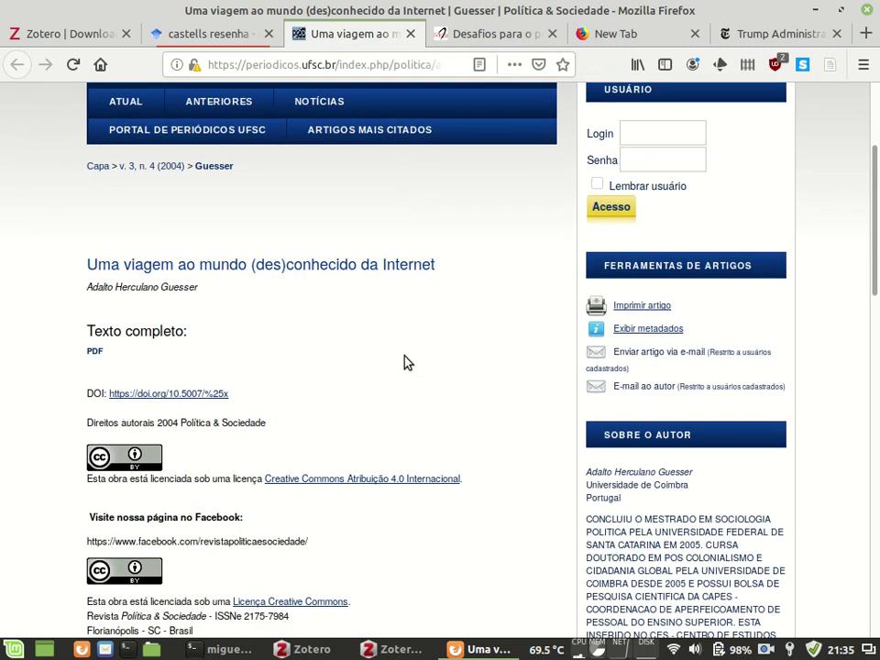
click(95, 353)
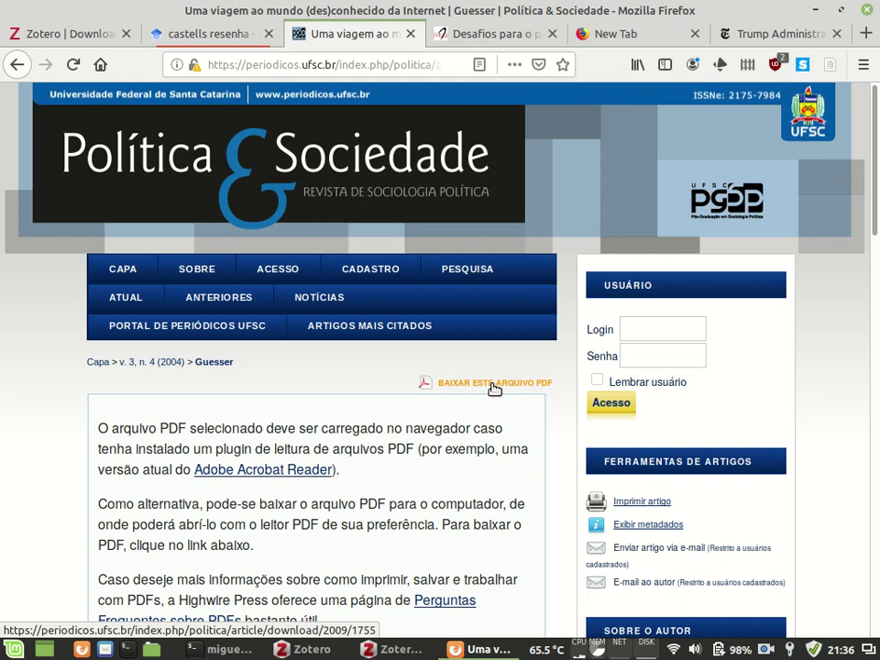
- Switch to Zotero, view the Diplo collection and My Library, and narrow the collections pane to widen the item list
key(alt+Tab)
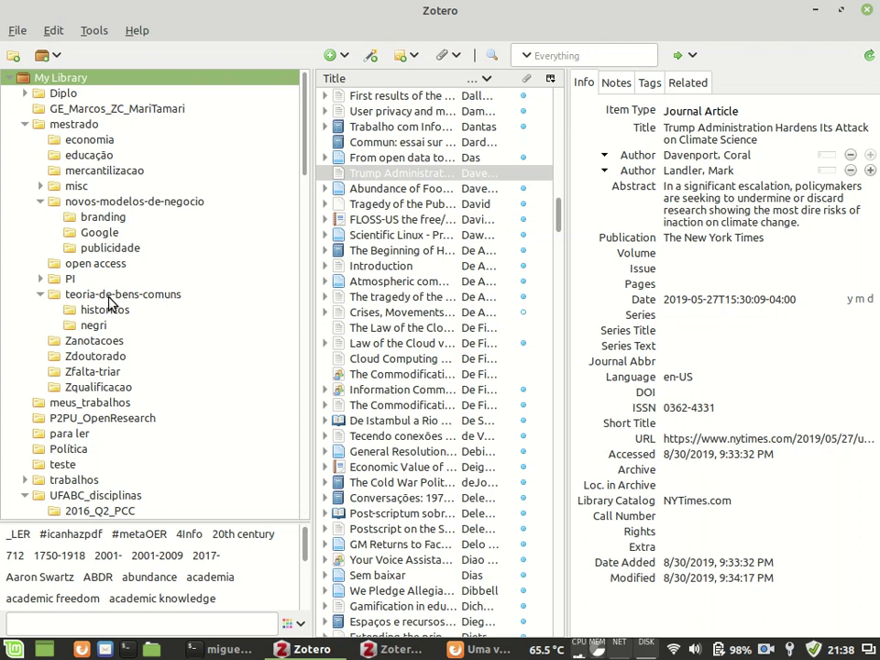
click(68, 94)
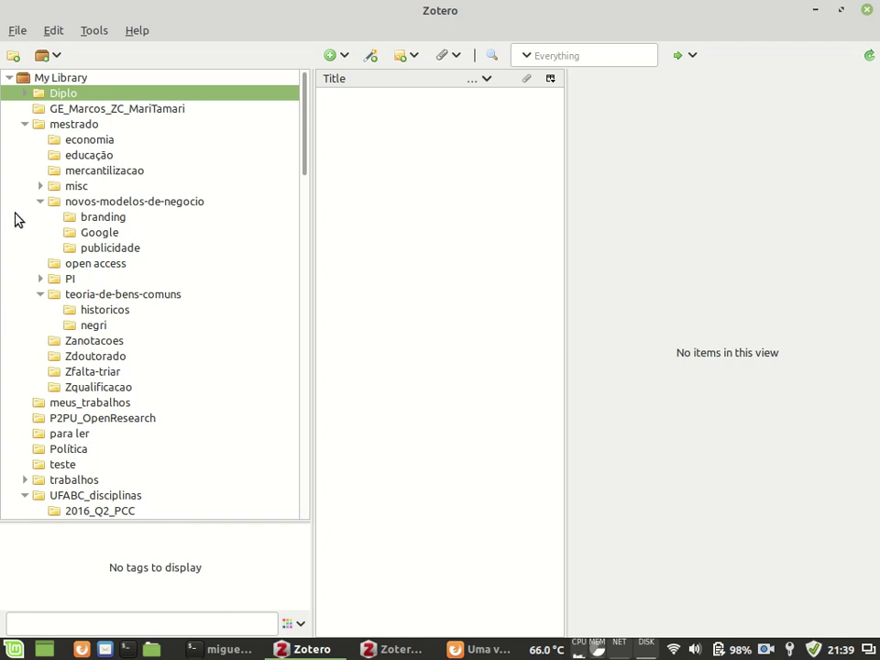
click(58, 79)
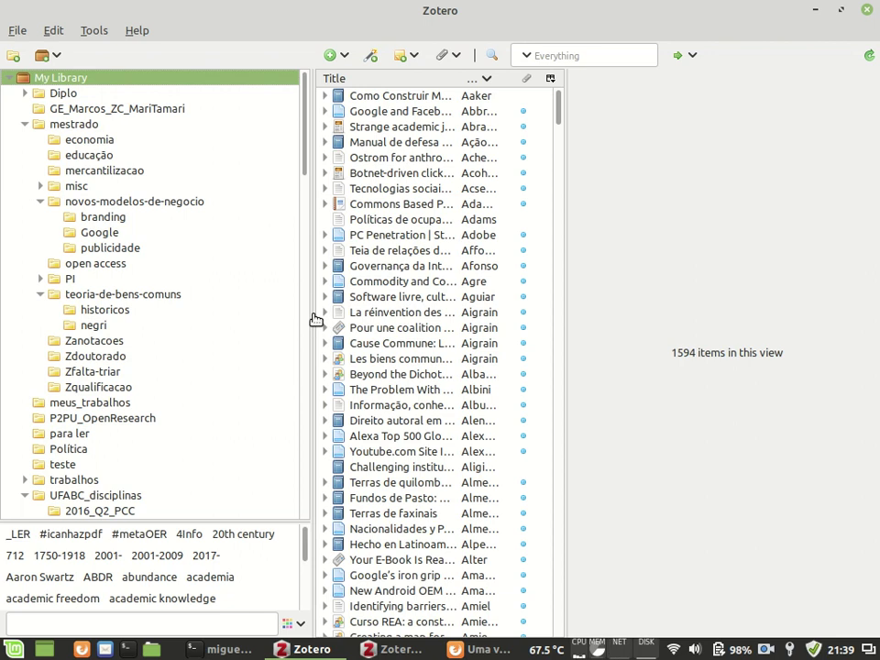
drag(229, 325, 210, 328)
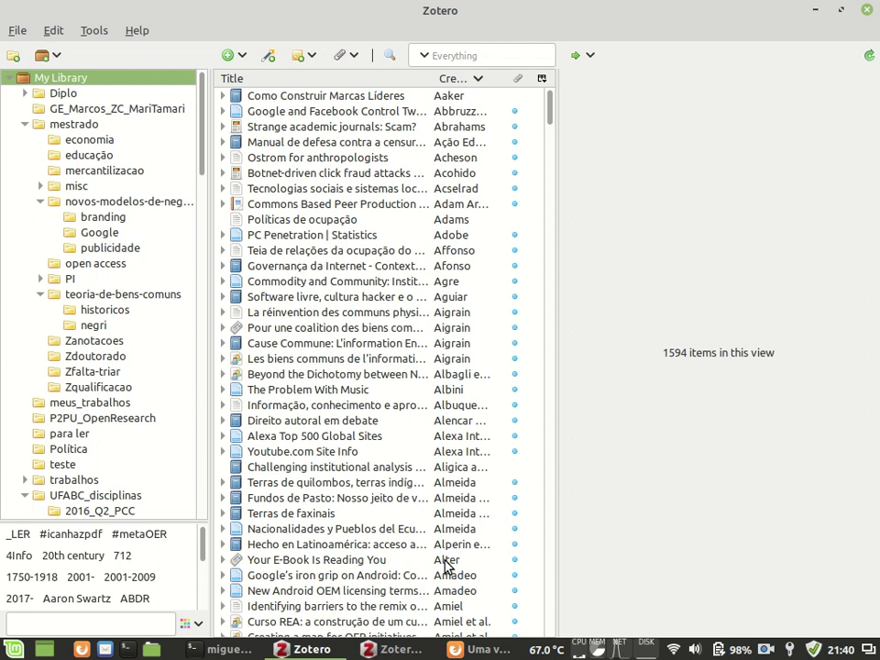
- Return to the New York Times article in Firefox and view its alternative Save to Zotero options without saving
key(alt+Tab)
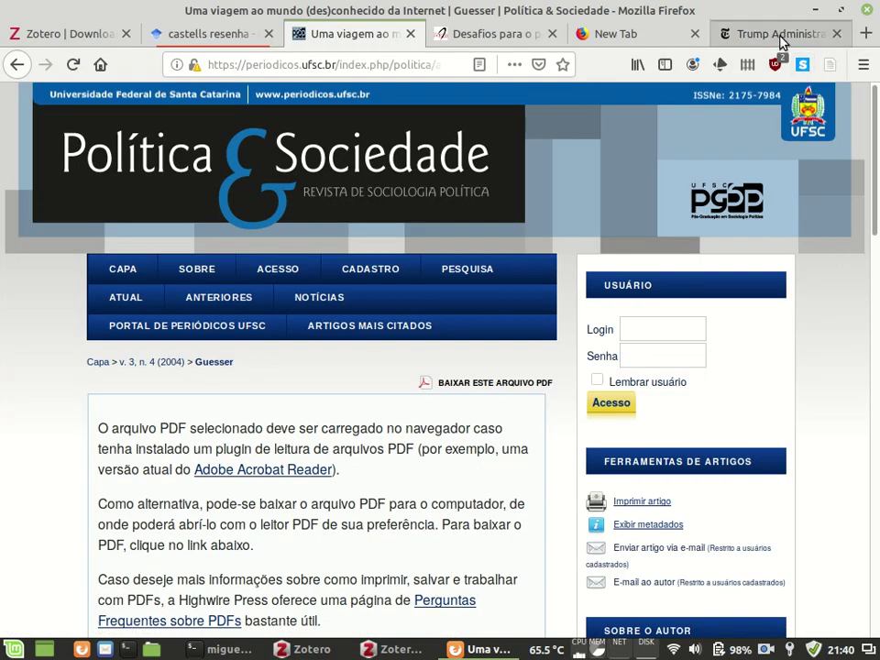
click(780, 37)
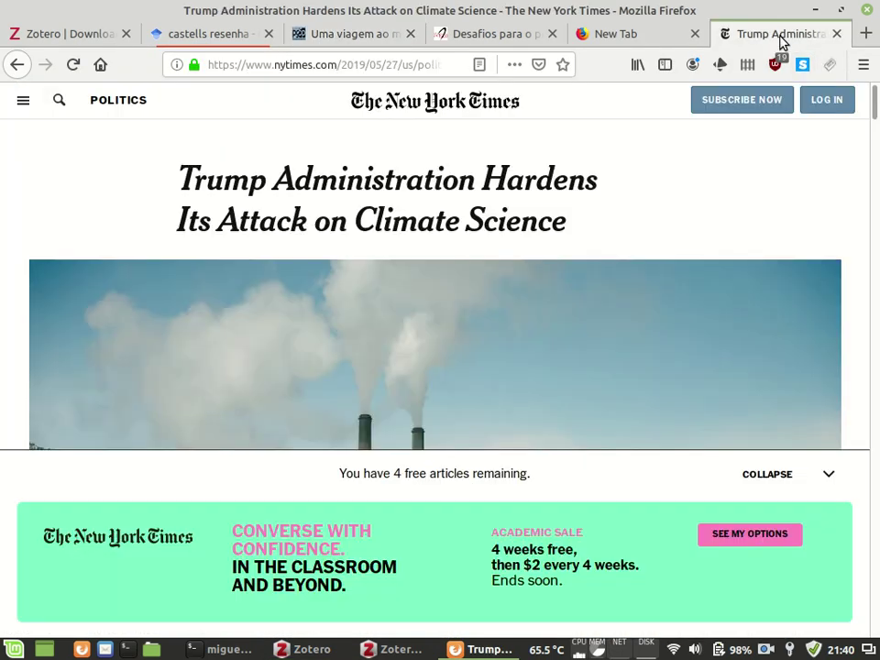
right_click(840, 70)
mouse_move(826, 87)
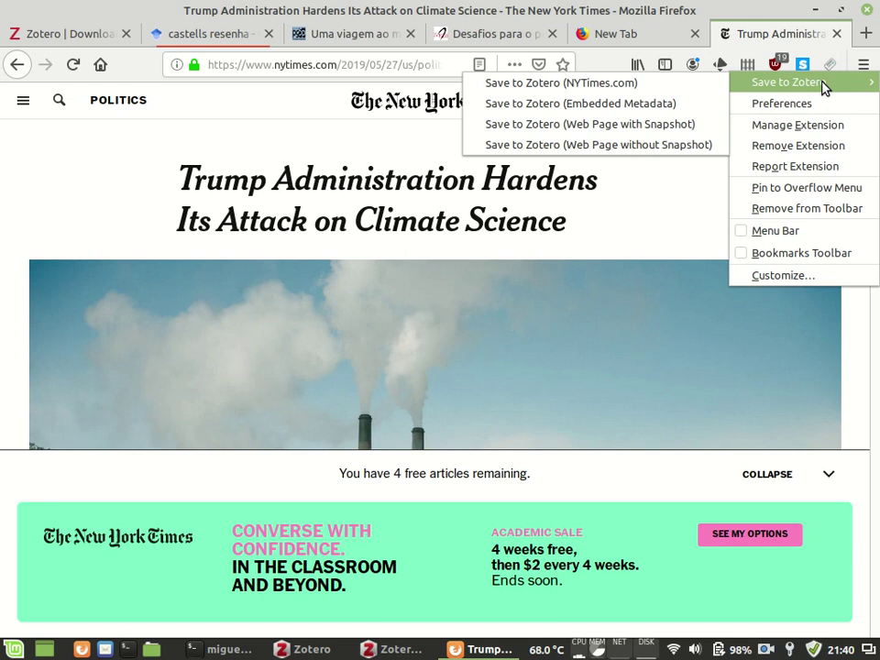
click(676, 220)
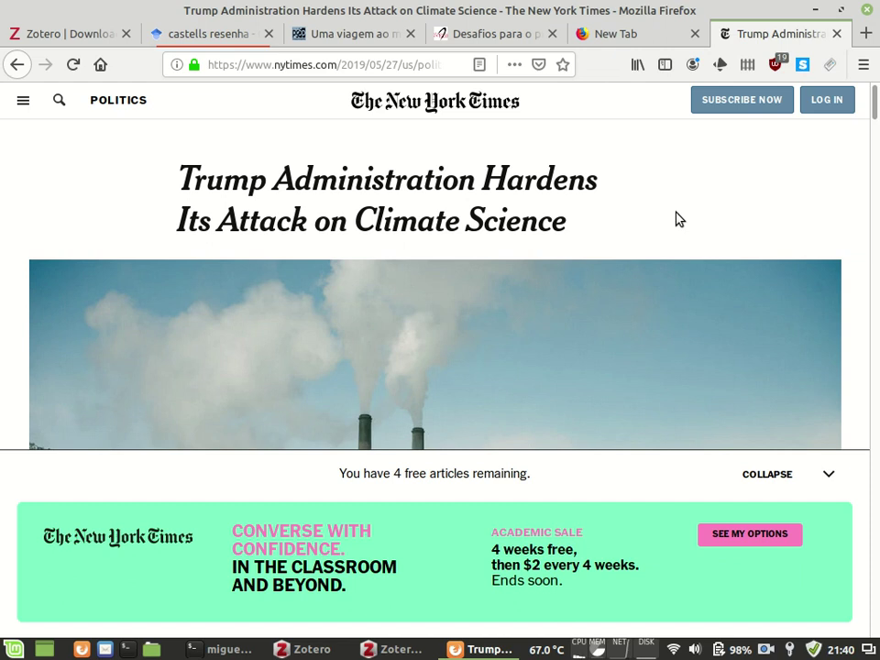
- Open estadao.com.br in a new browser tab
key(ctrl+t)
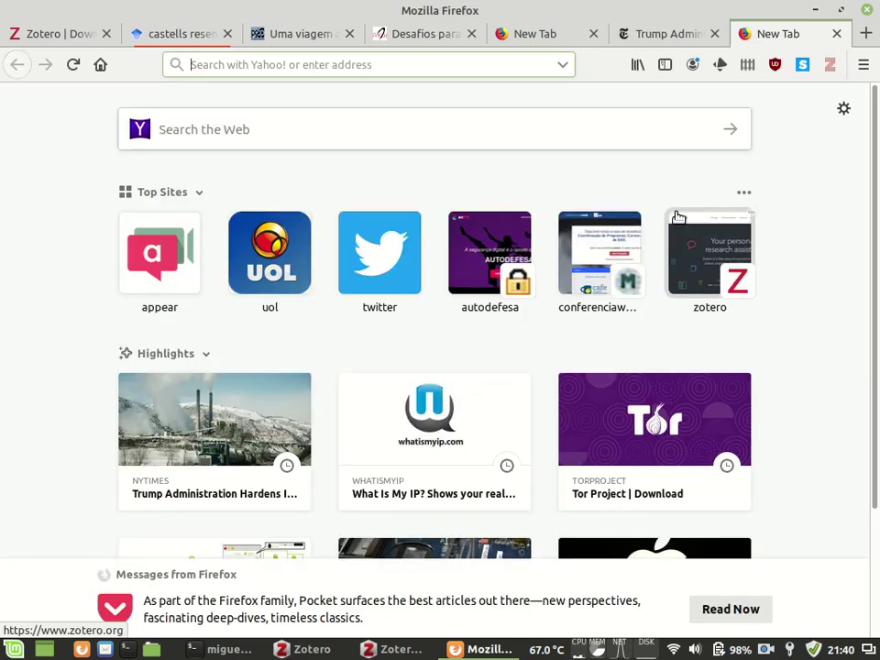
text(estad)
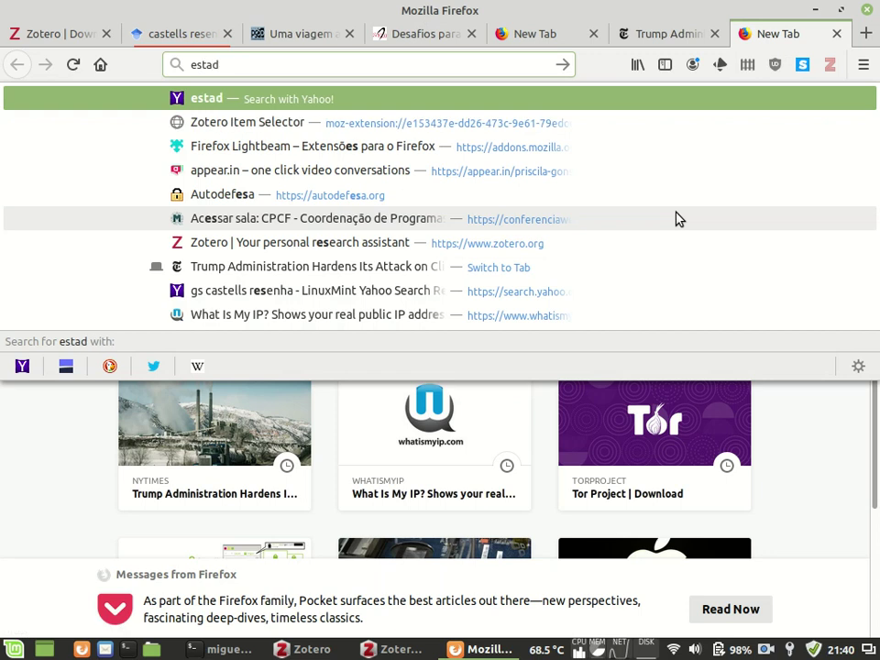
text(ao.com.br)
key(Return)
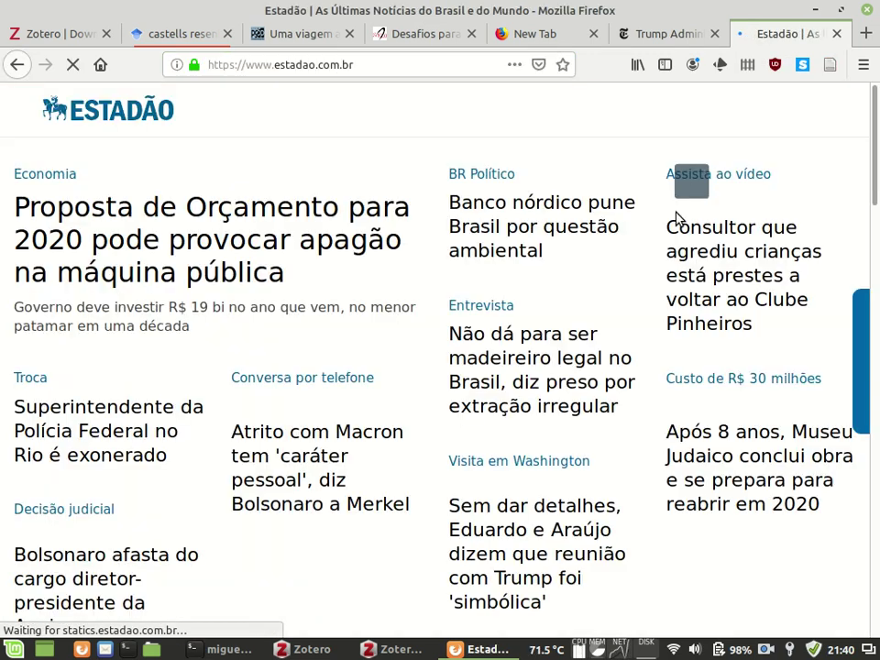
- Check the Zotero save option on "Banco nórdico pune Brasil por questão ambiental", and open "Proposta de Orçamento para 2020" from the Estadão homepage instead
click(484, 225)
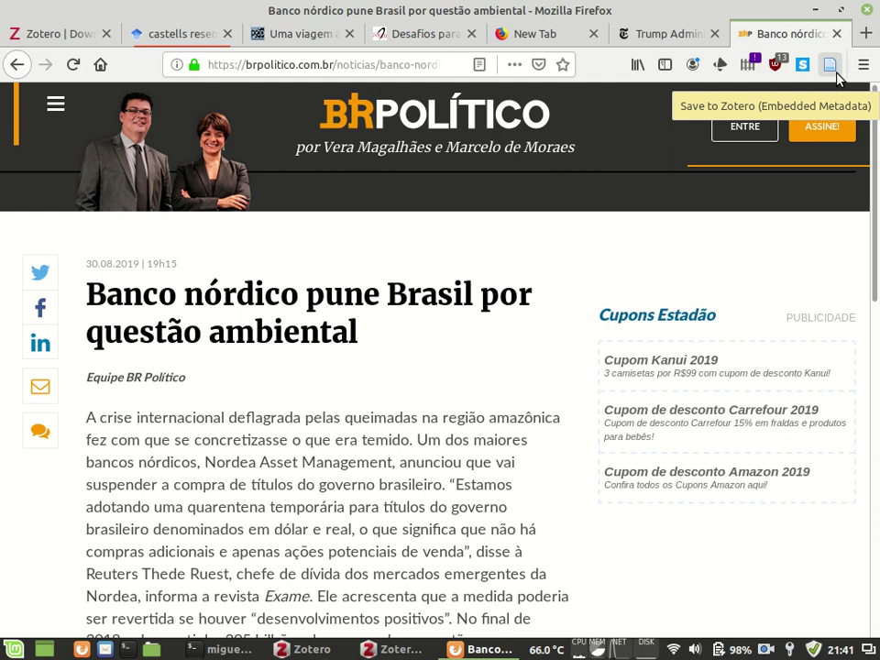
key(alt+Left)
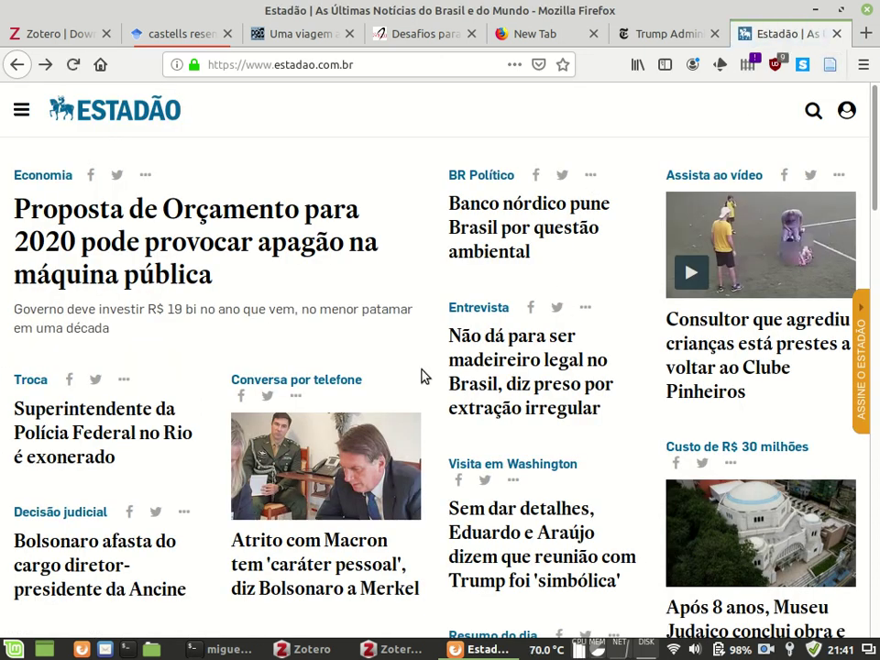
click(144, 260)
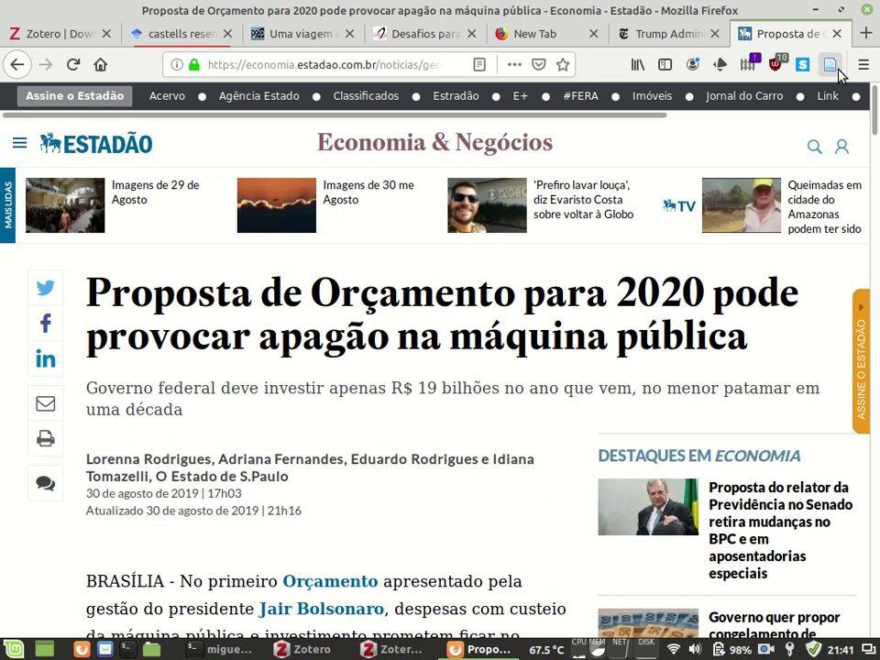
- Select the Diplo collection in Zotero, save the open Estadão article into it from Firefox, and review the captured item in Zotero
key(alt+Tab)
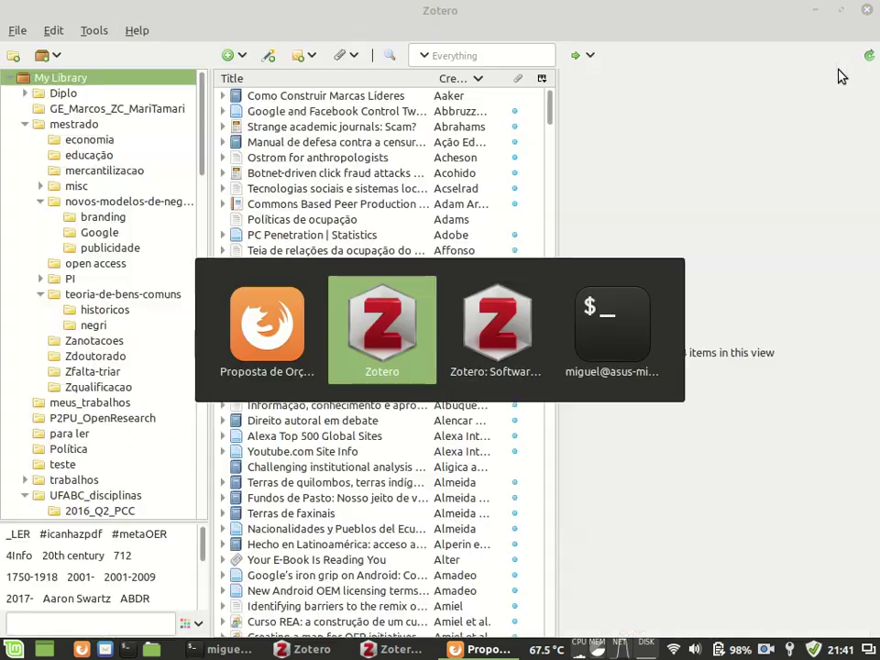
click(102, 94)
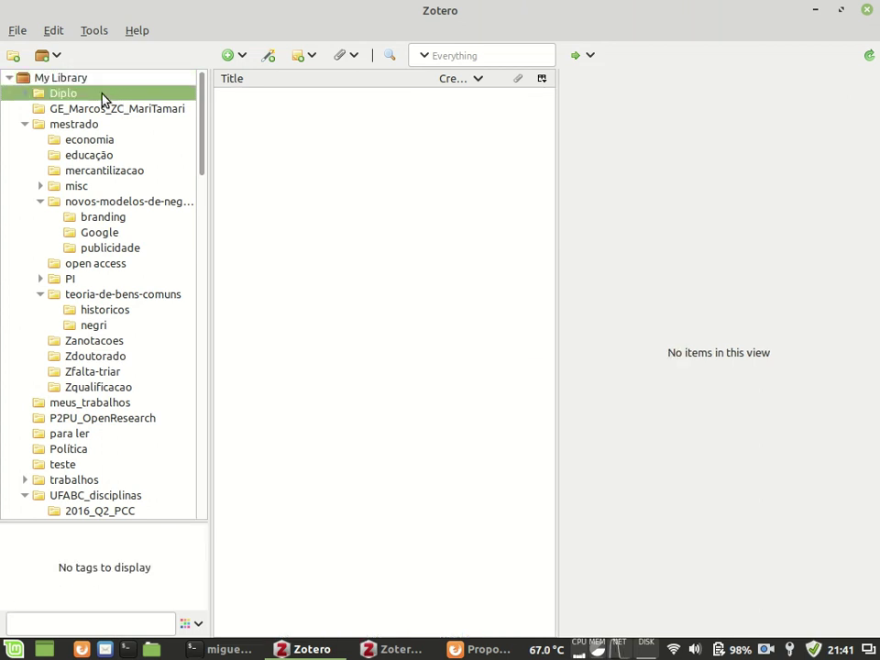
key(alt+Tab)
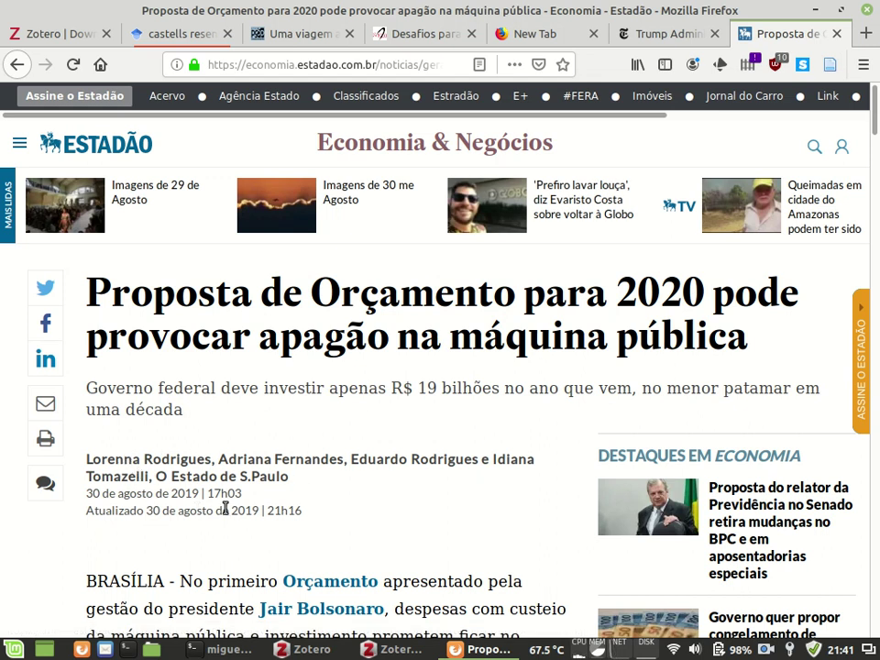
click(830, 66)
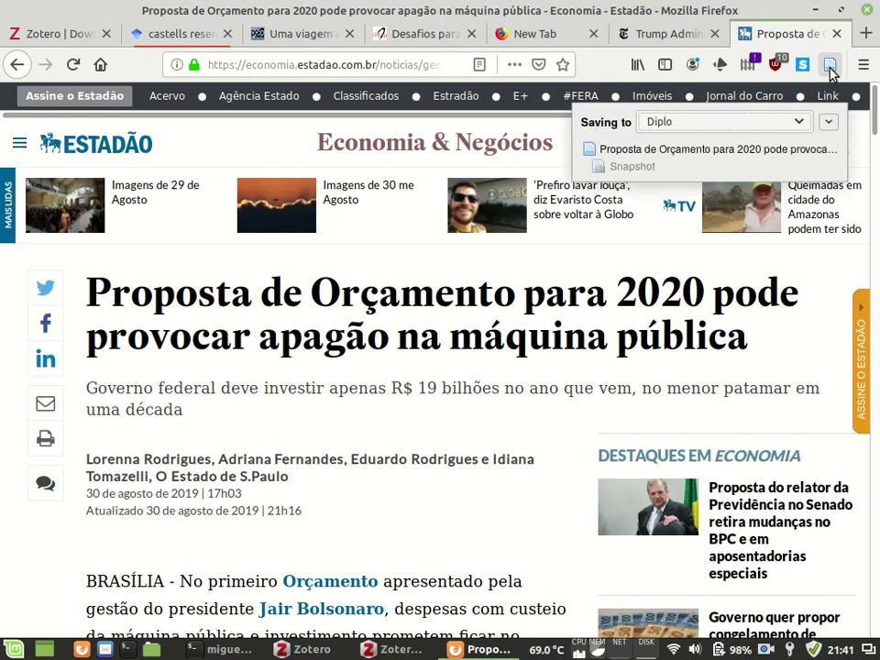
key(alt+Tab)
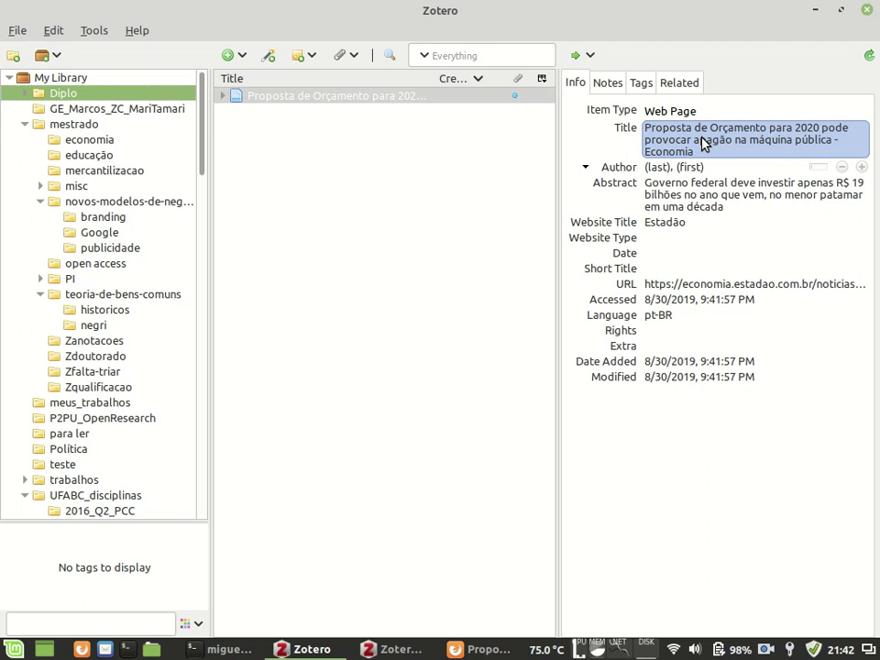
- Try to paste the author names from the Estadão article's byline into the item's single-field Author entry, and clear the pasted text
key(alt+Tab)
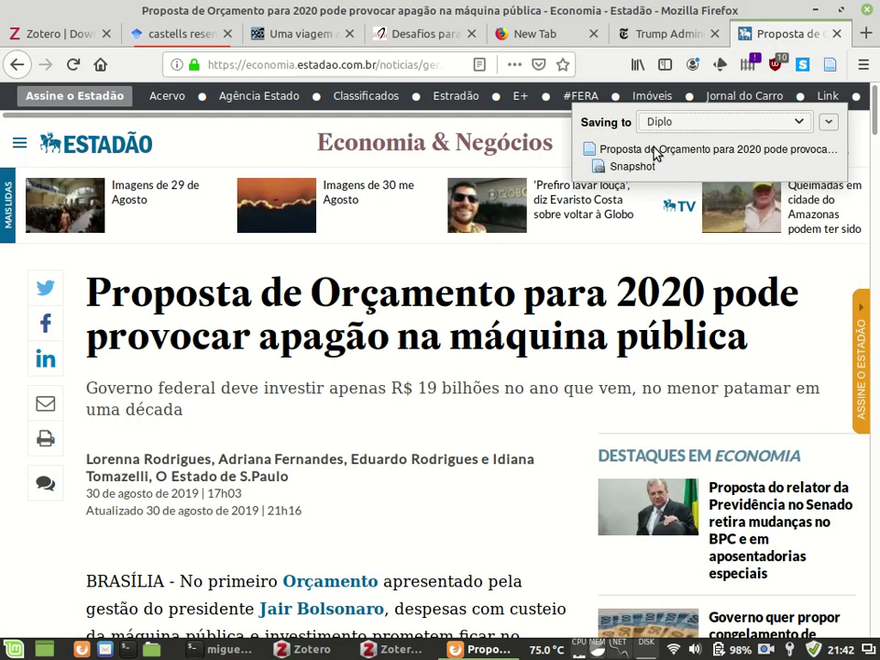
mouse_move(112, 457)
mouse_down()
mouse_move(134, 460)
mouse_move(117, 475)
mouse_up()
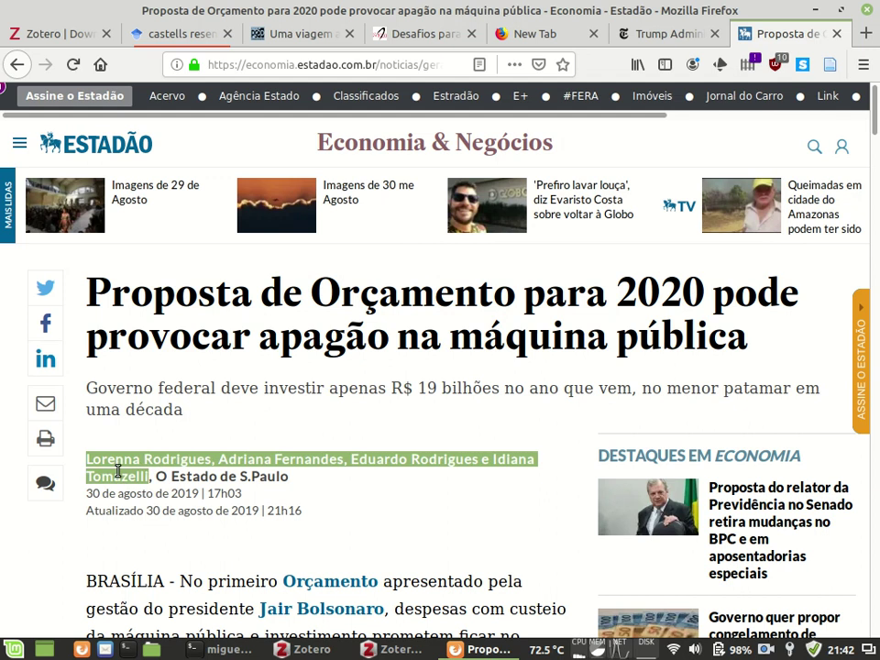
key(alt+Tab)
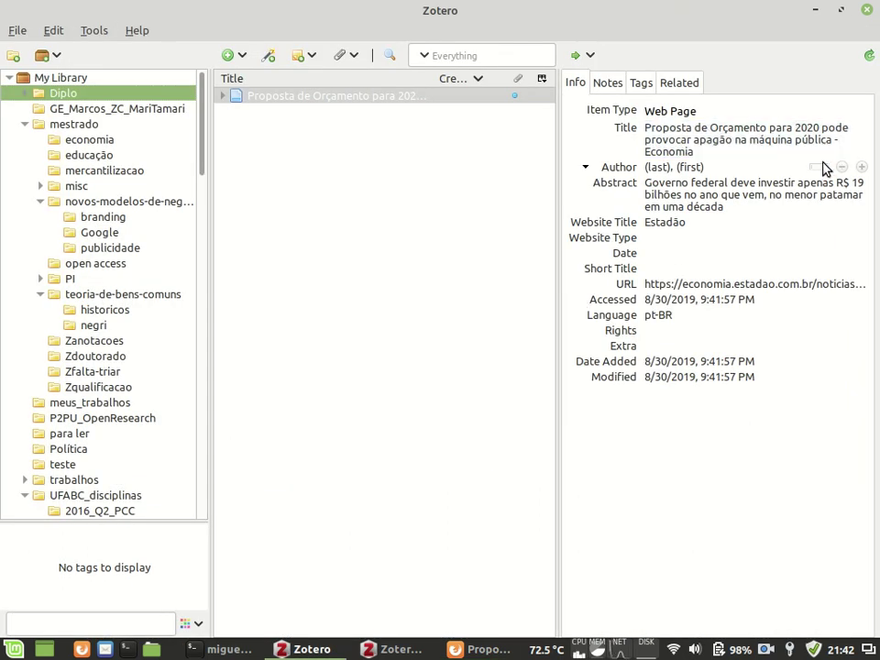
click(817, 167)
click(691, 170)
key(ctrl+v)
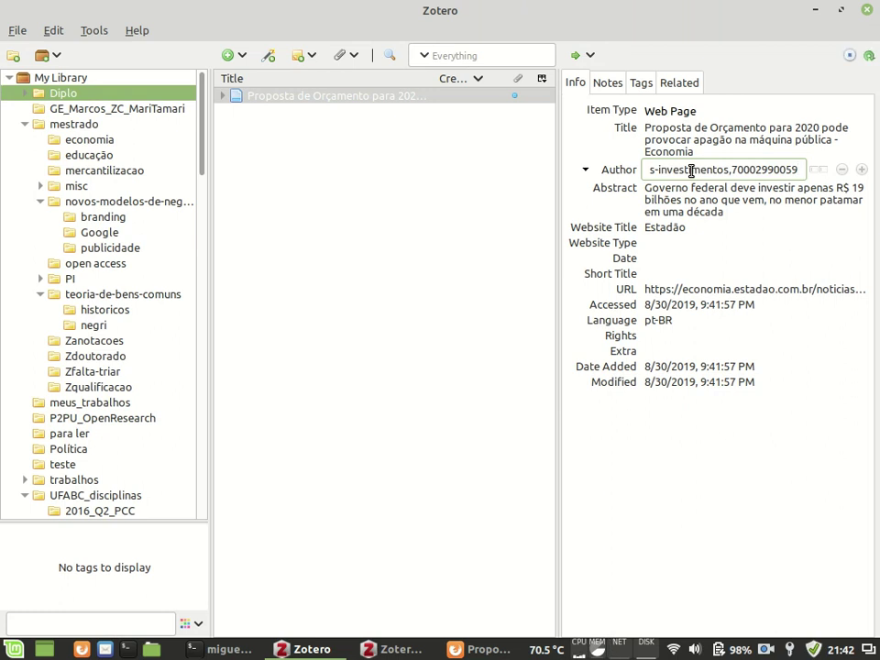
key(ctrl+a)
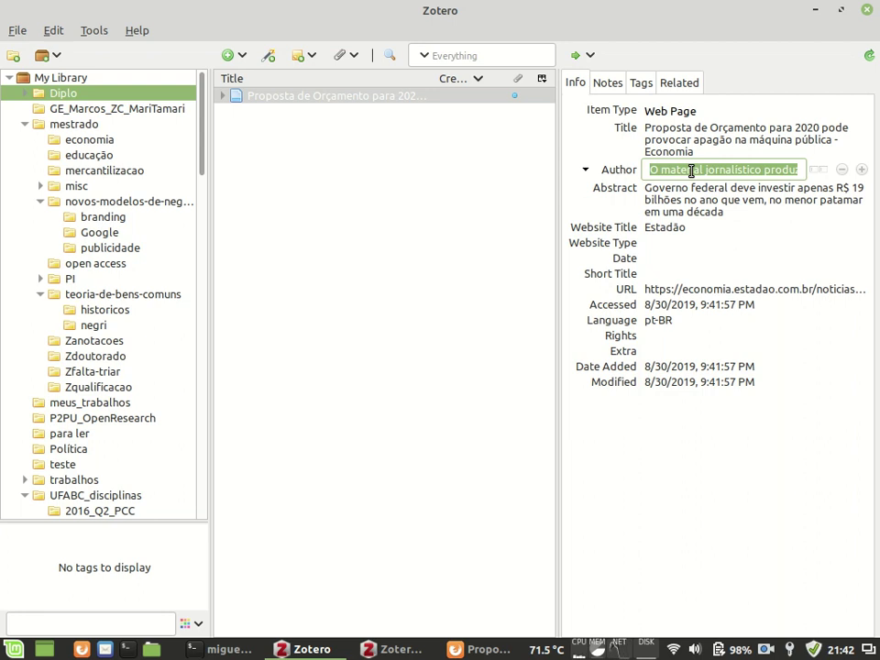
key(BackSpace)
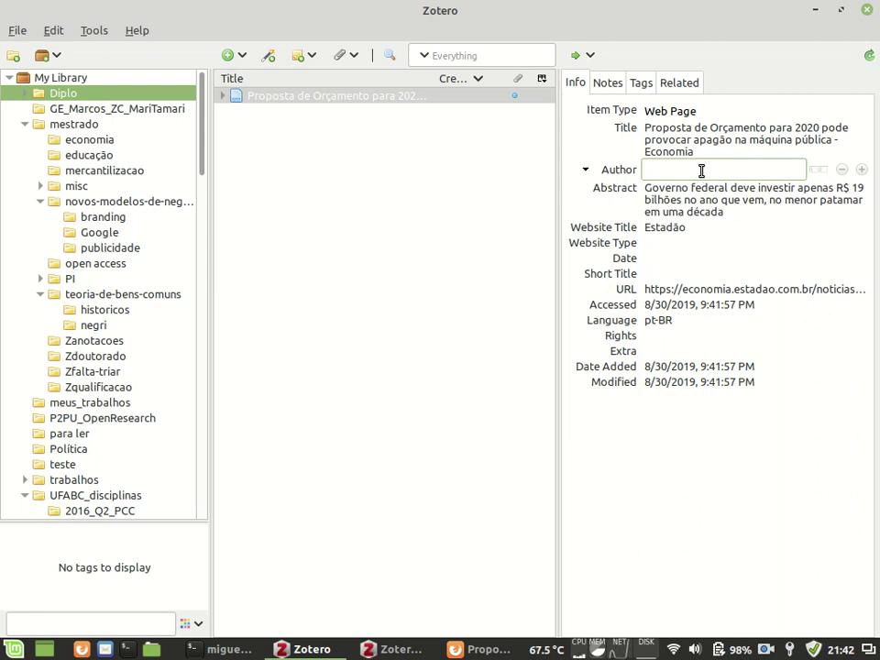
- Check that the item's Abstract, Title and URL are editable, and view the item types available for manual creation without adding one
click(703, 196)
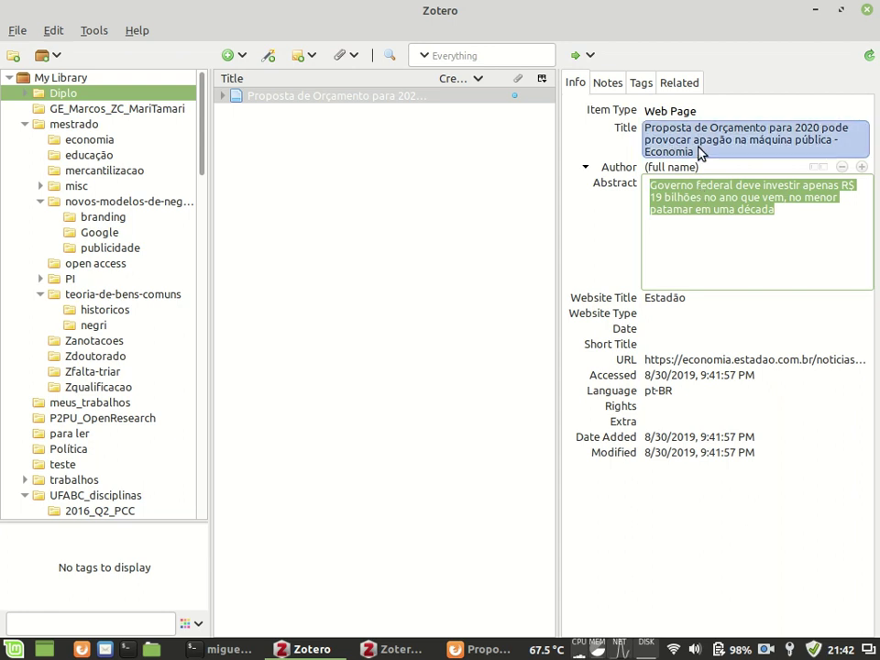
click(699, 152)
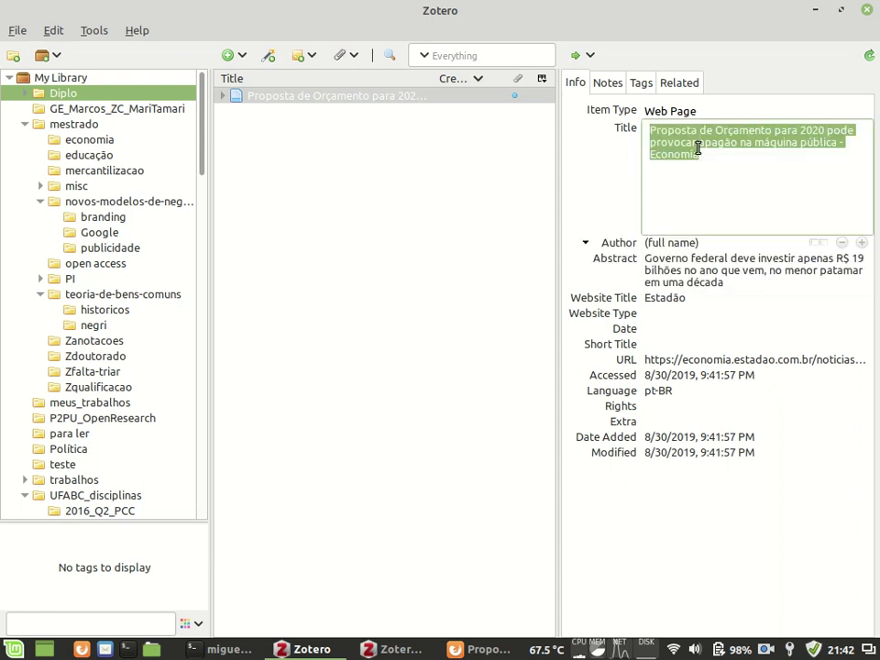
click(706, 360)
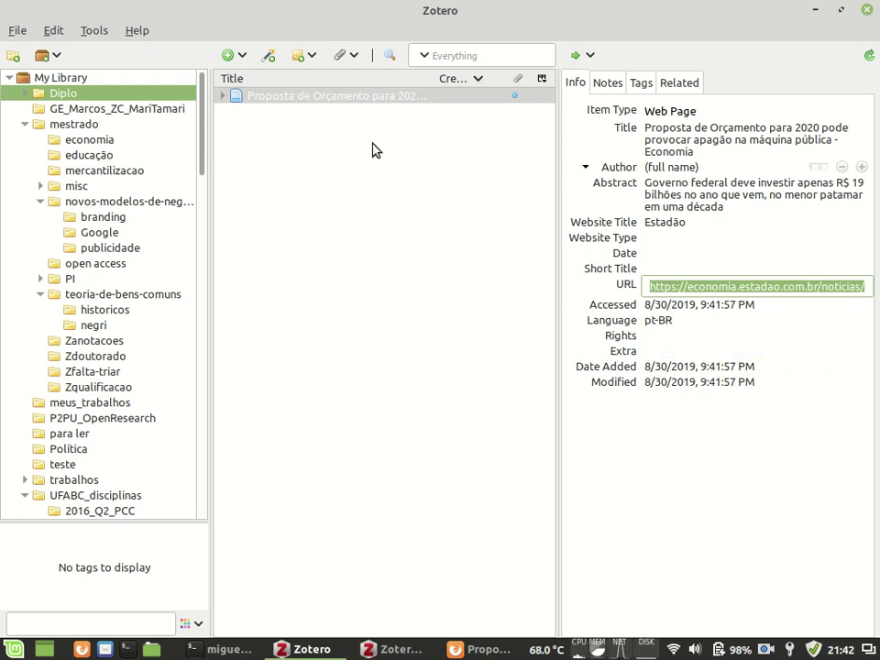
click(244, 56)
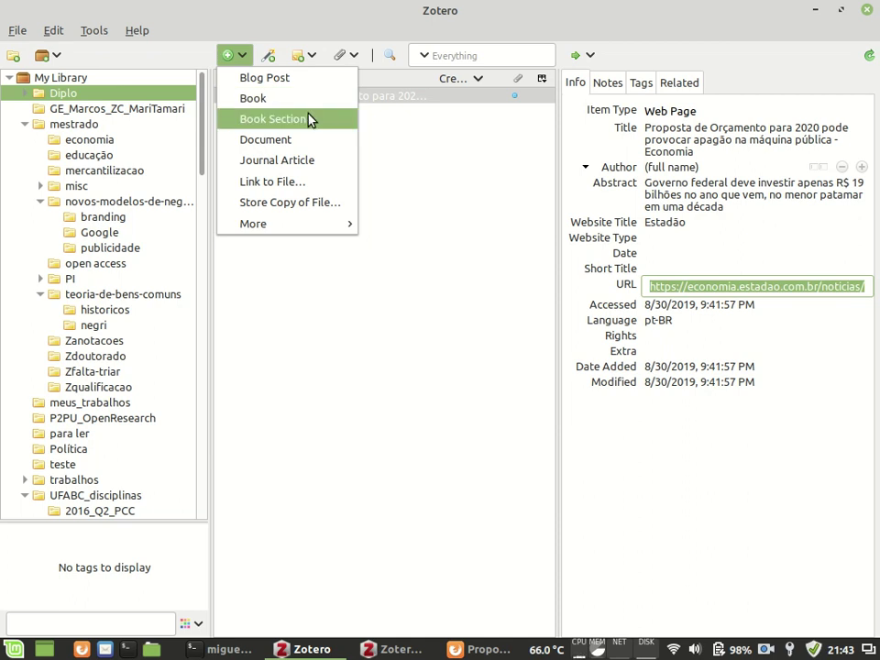
click(238, 57)
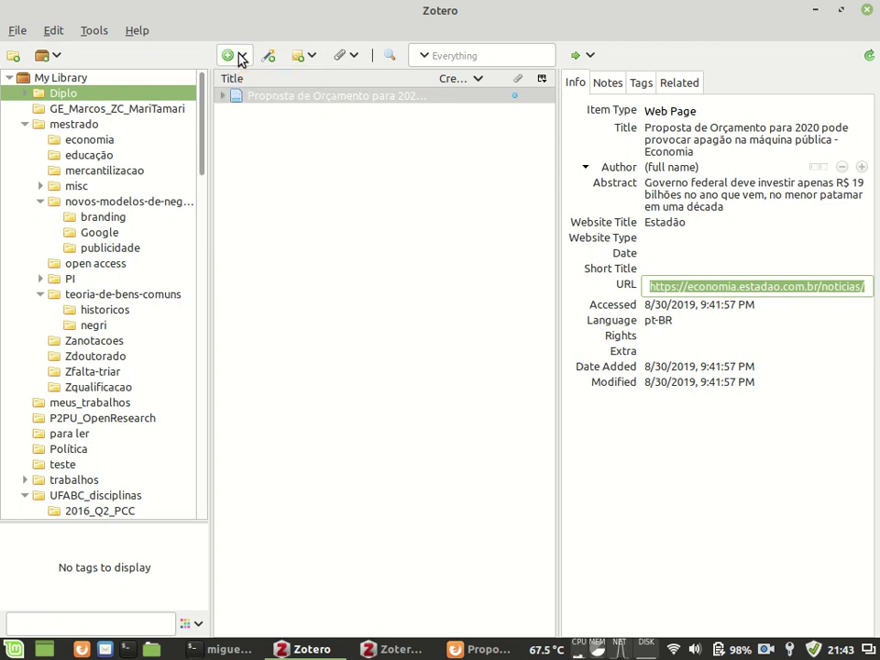
- Switch to Firefox and open the Library of Congress catalog at catalog.loc.gov
key(alt+Tab)
click(240, 57)
text(catalog)
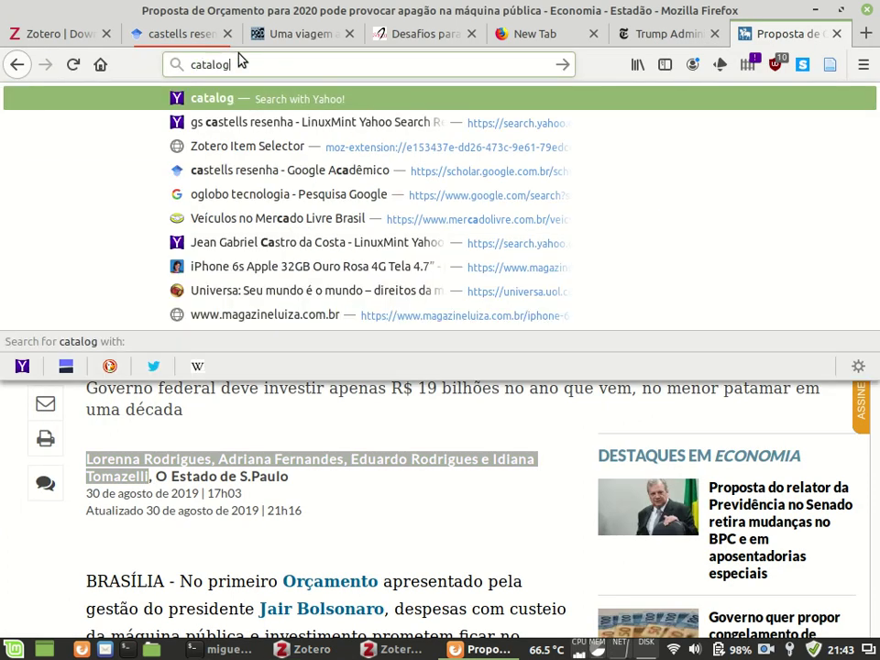
text(.lo)
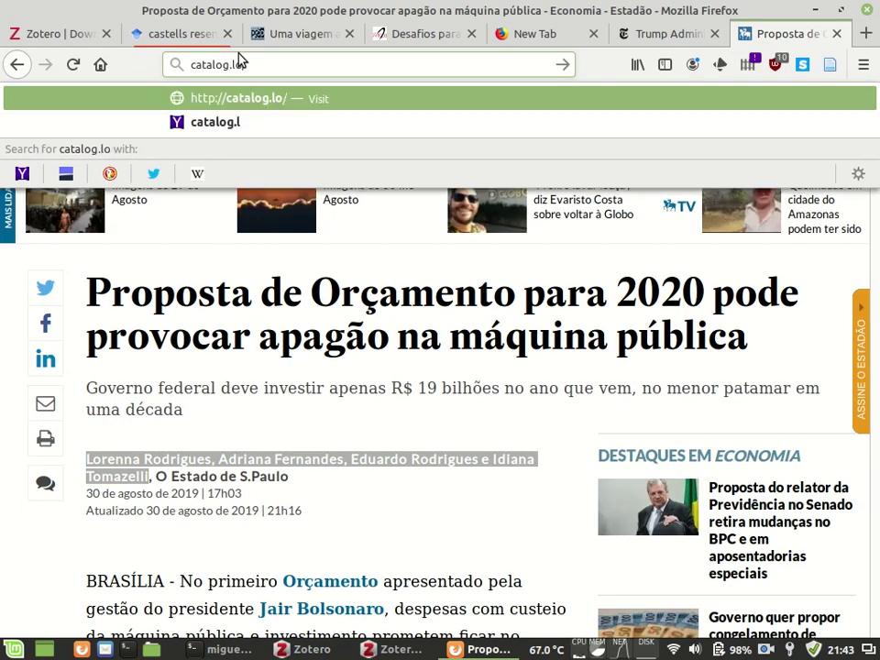
text(c.gov)
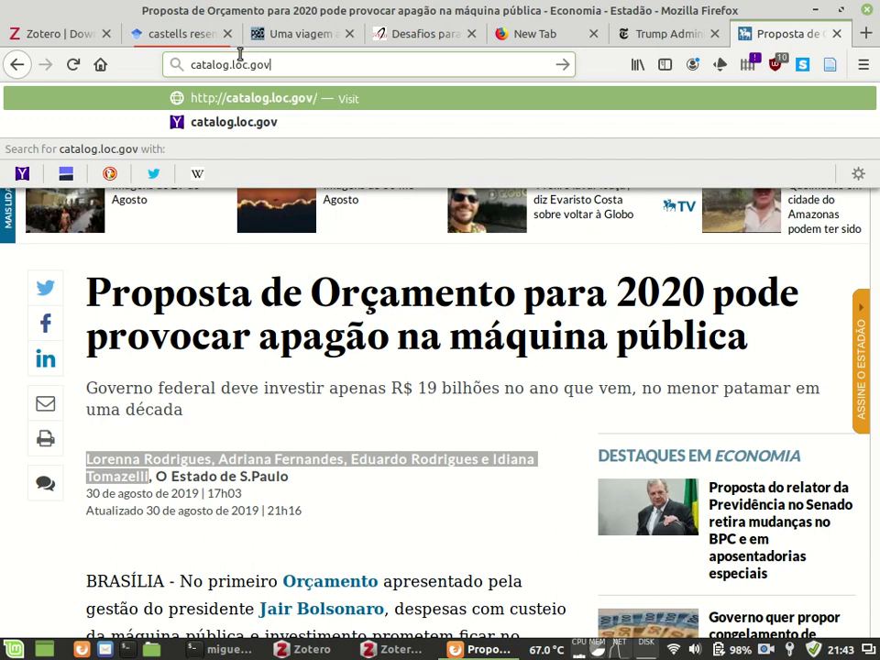
key(Return)
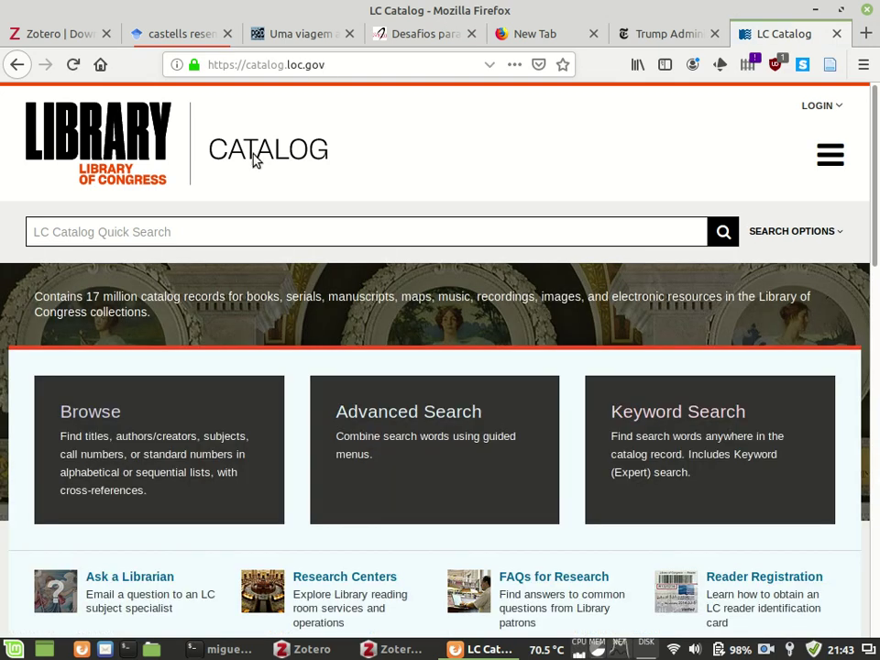
- Try a quick search of the catalog for "castells sociedadede"
click(203, 234)
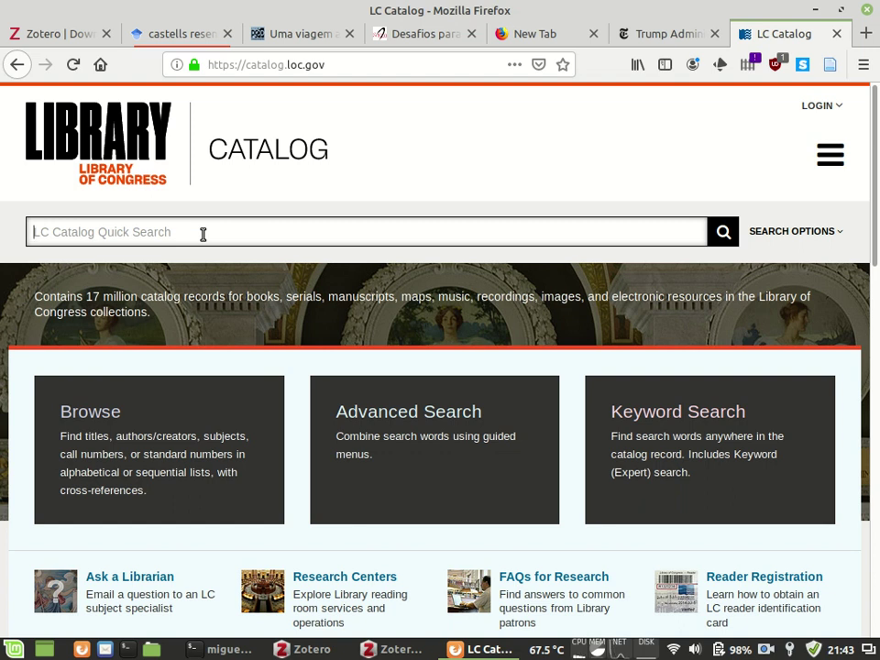
text(cast)
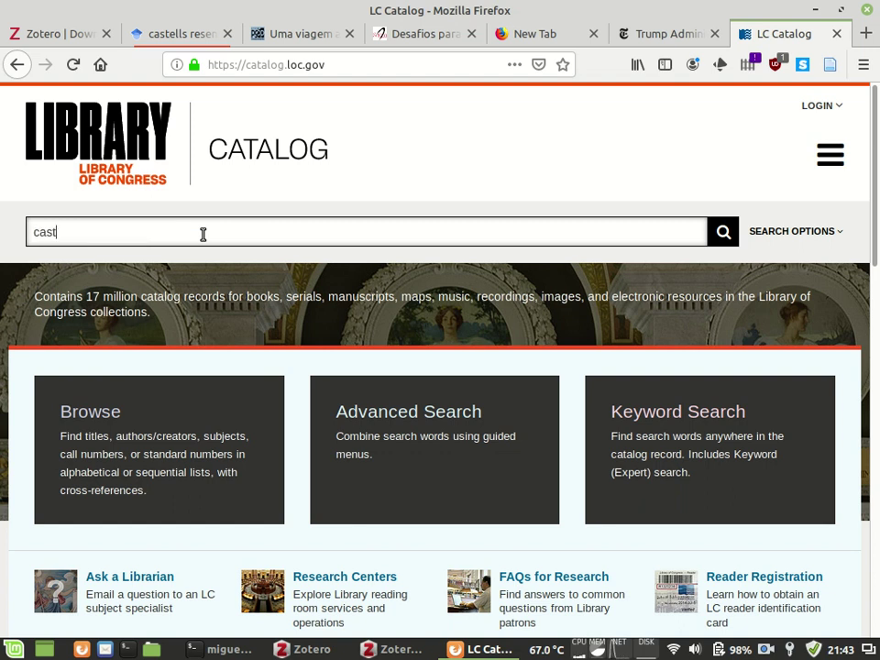
text(ells sociedadede)
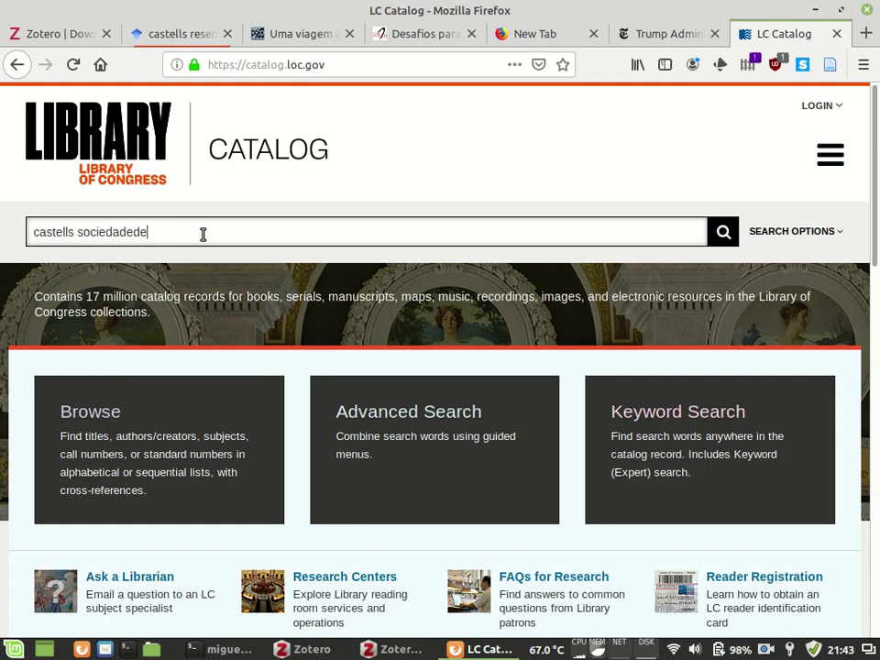
key(Return)
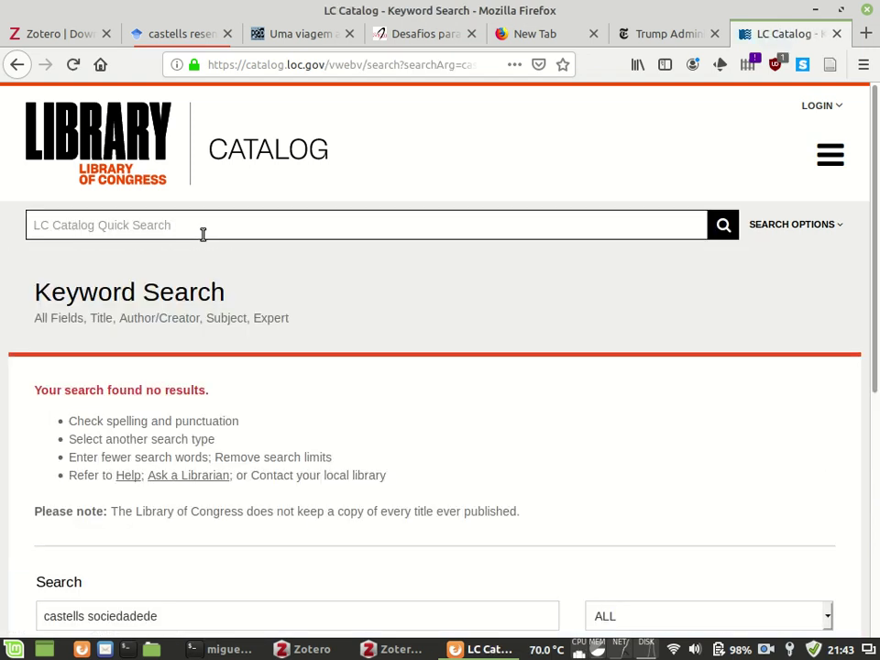
- Search the catalog for "castells sociedade" instead and look through the full record and item availability
click(202, 235)
text(castells)
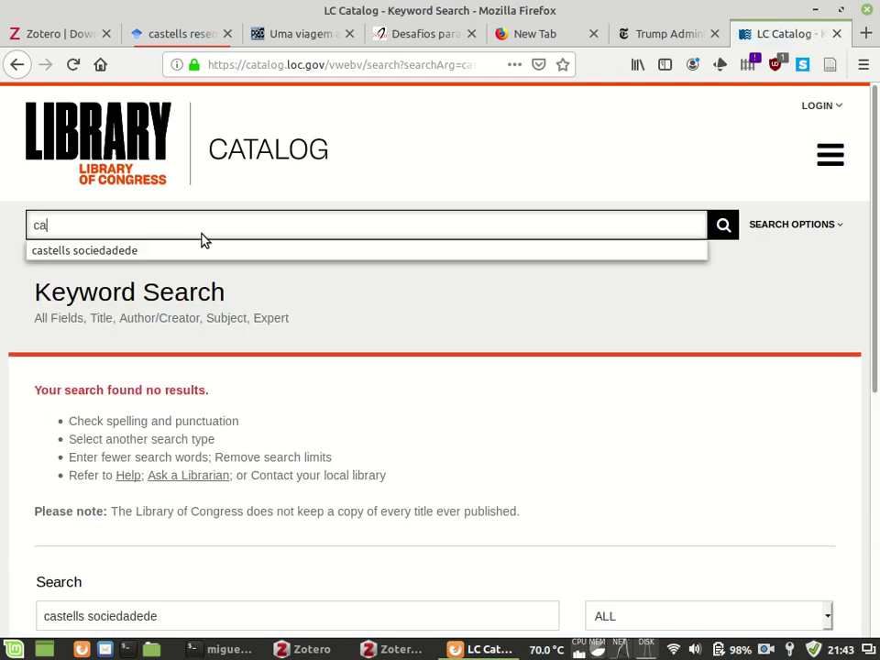
key(Down)
key(Return)
key(BackSpace)
key(BackSpace)
key(Return)
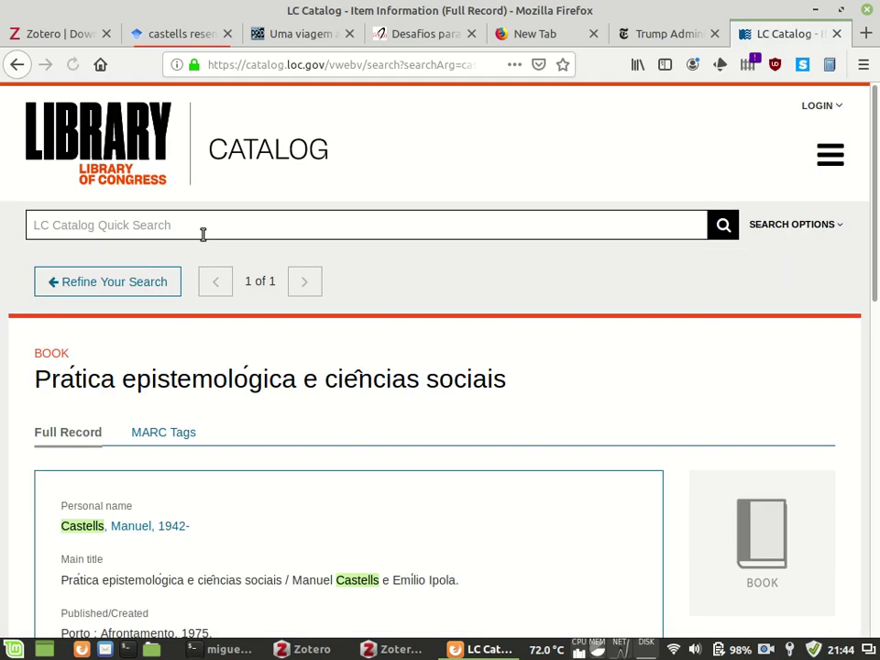
scroll(448, 368, down, 5)
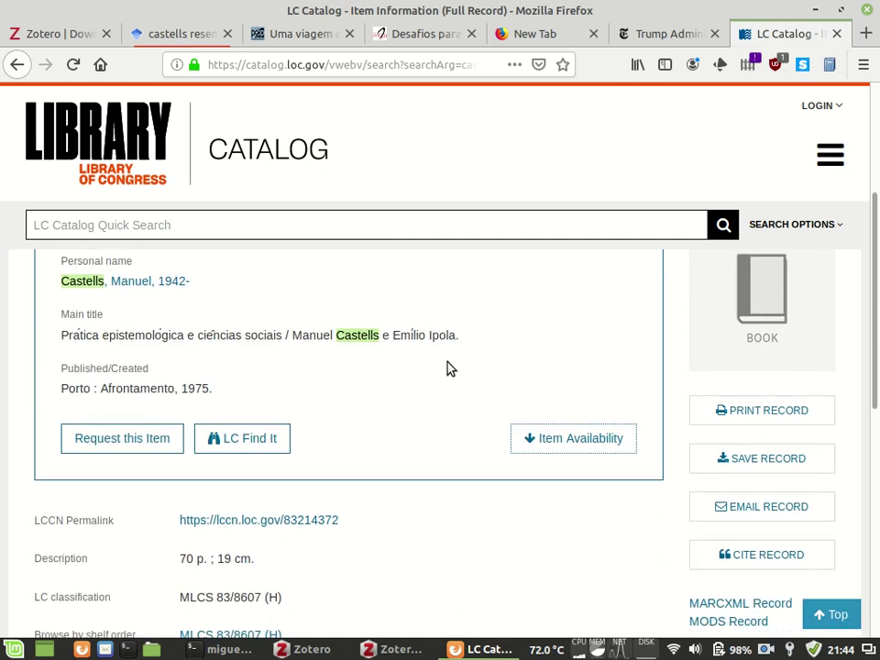
scroll(448, 367, down, 5)
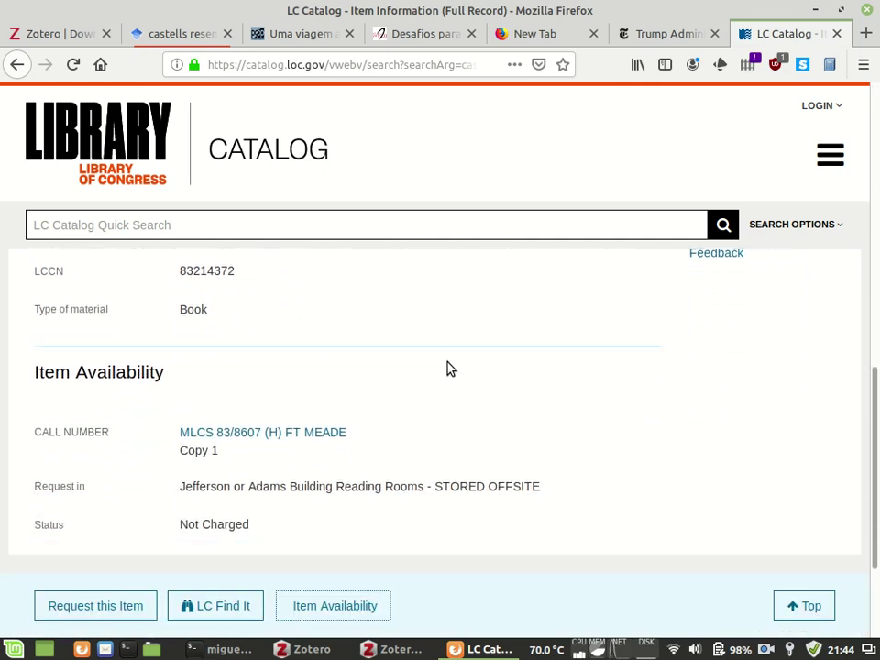
scroll(448, 368, up, 4)
scroll(449, 368, up, 6)
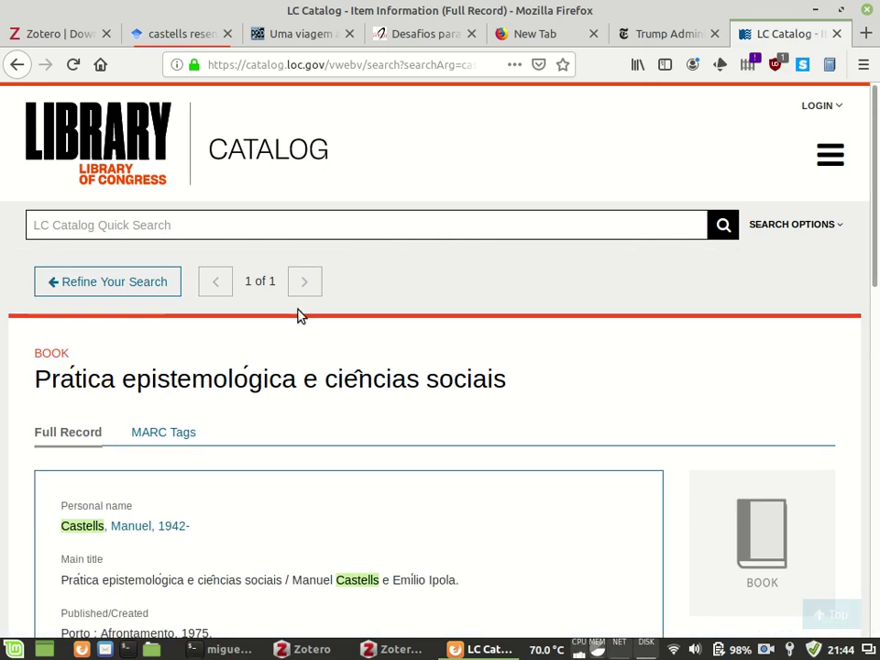
- Search the catalog for "castells information" and open the 2000 Blackwell edition of "Rise of the network society"
click(239, 229)
text(castel)
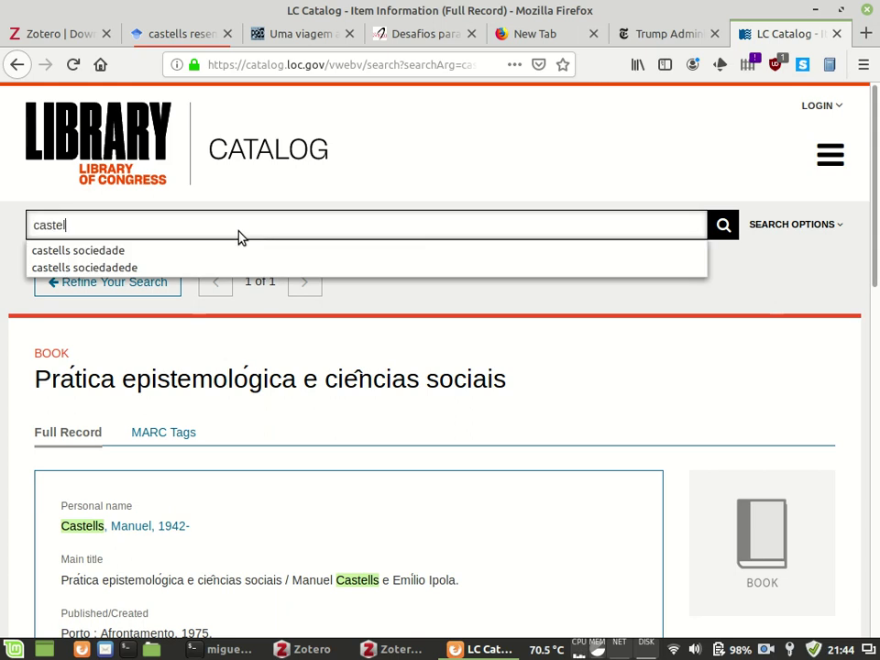
text(ls information)
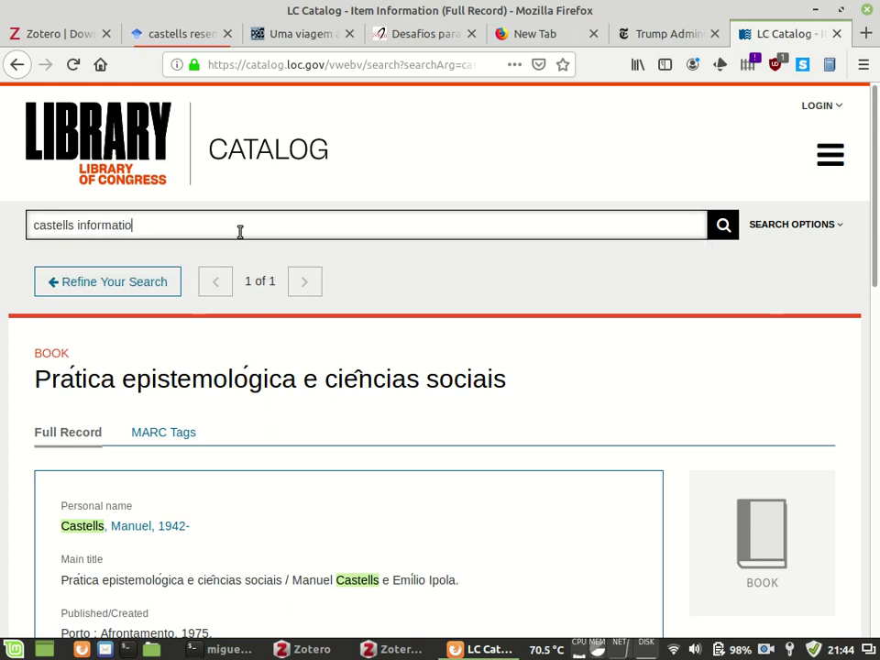
key(Return)
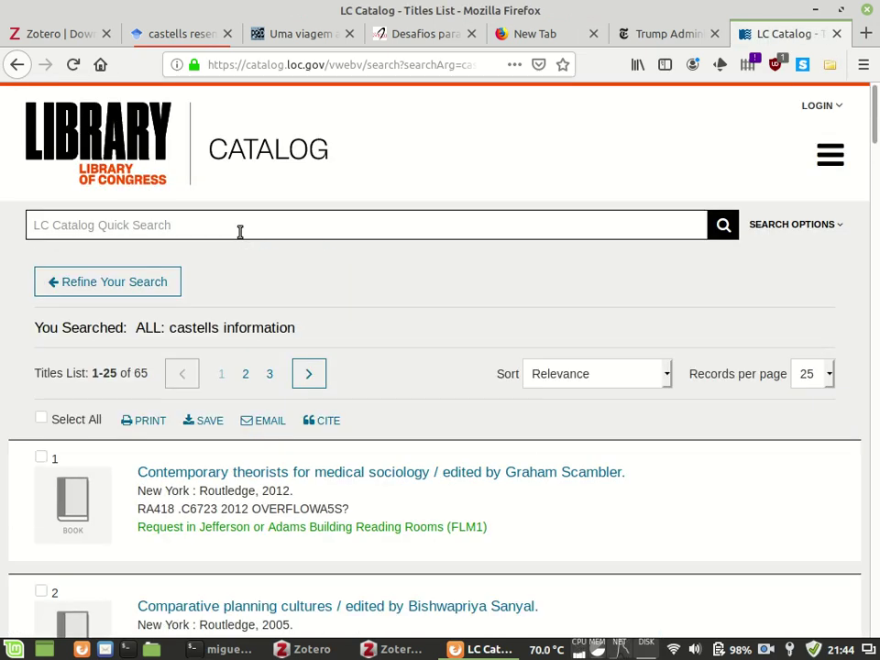
scroll(240, 232, down, 5)
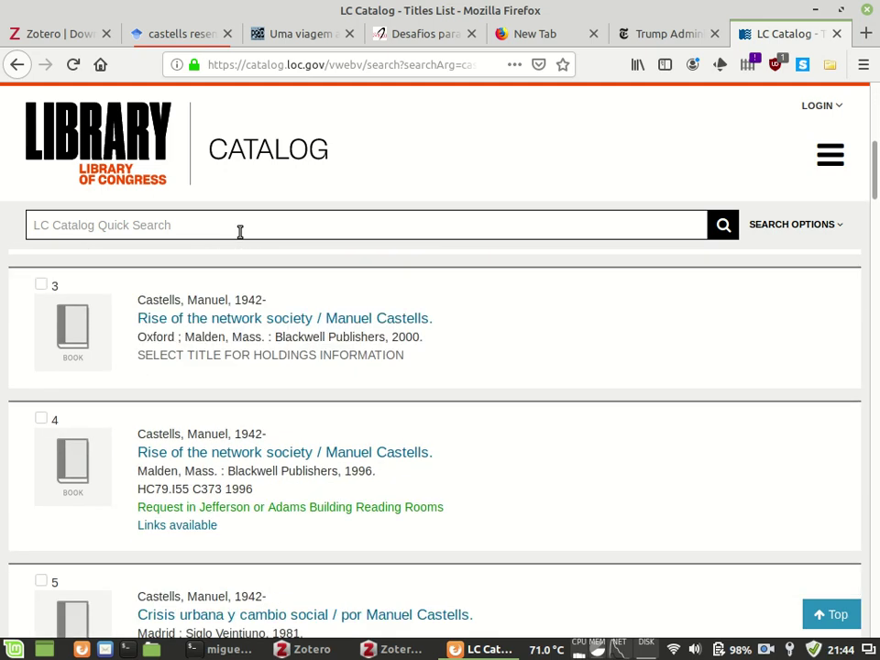
click(294, 321)
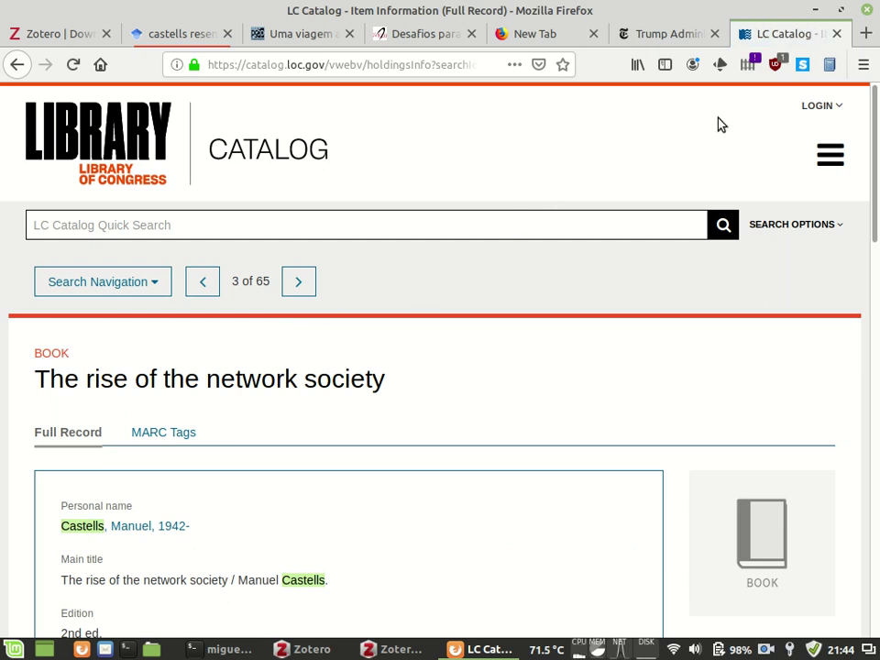
- Save the open catalog book into Zotero's Diplo collection, review it in Zotero, and expand the Estadão article to show its attachment
click(831, 66)
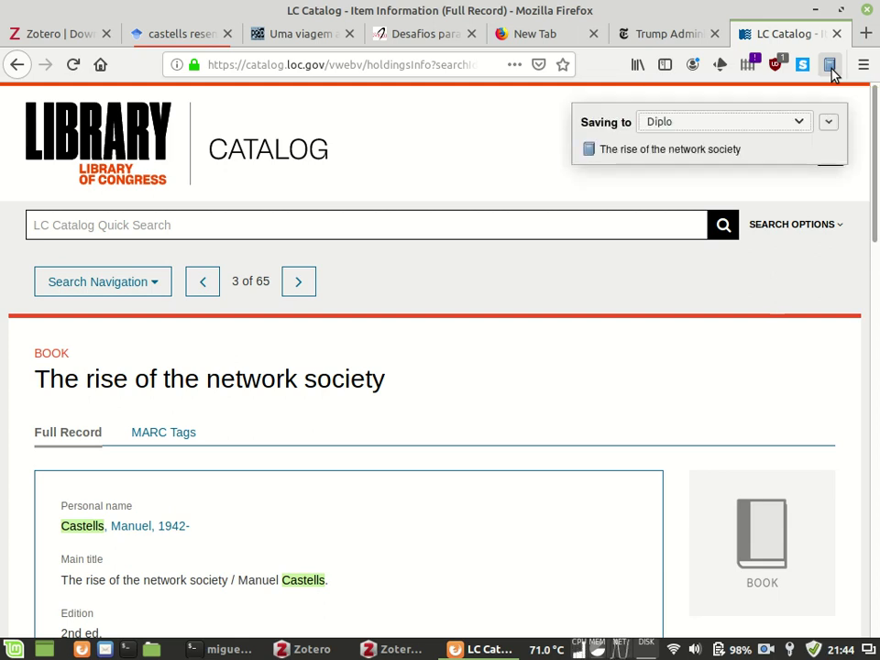
key(alt+Tab)
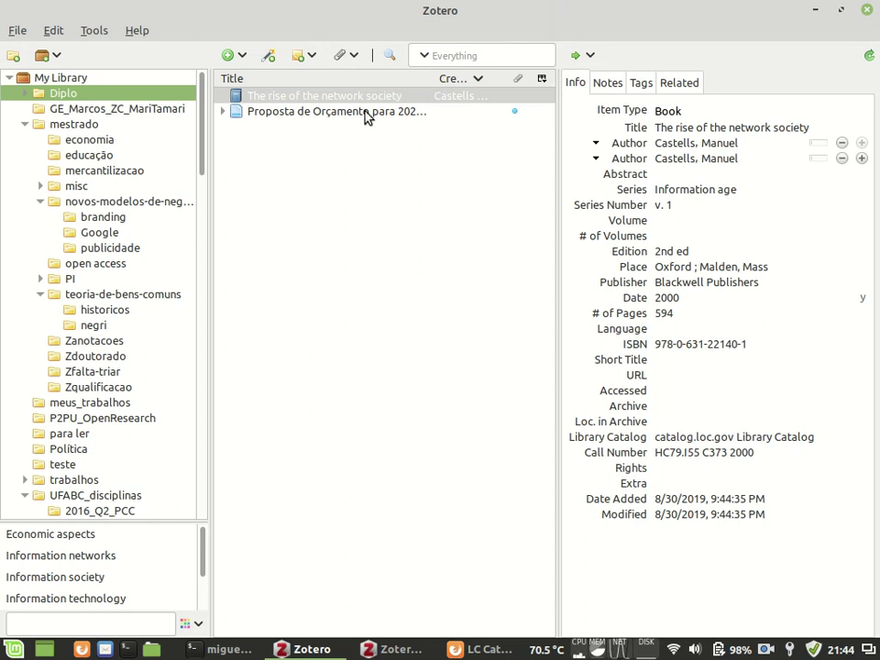
click(221, 111)
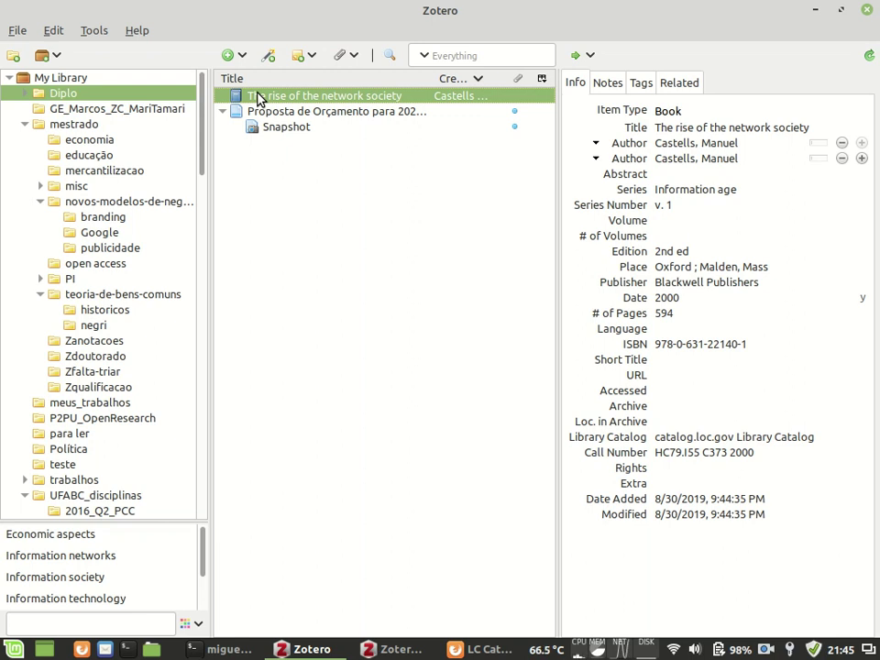
- Consult the "tipos de itens, metadados" point in the Zotero outline note, and return to the library window
key(alt+Tab)
key(alt+Tab)
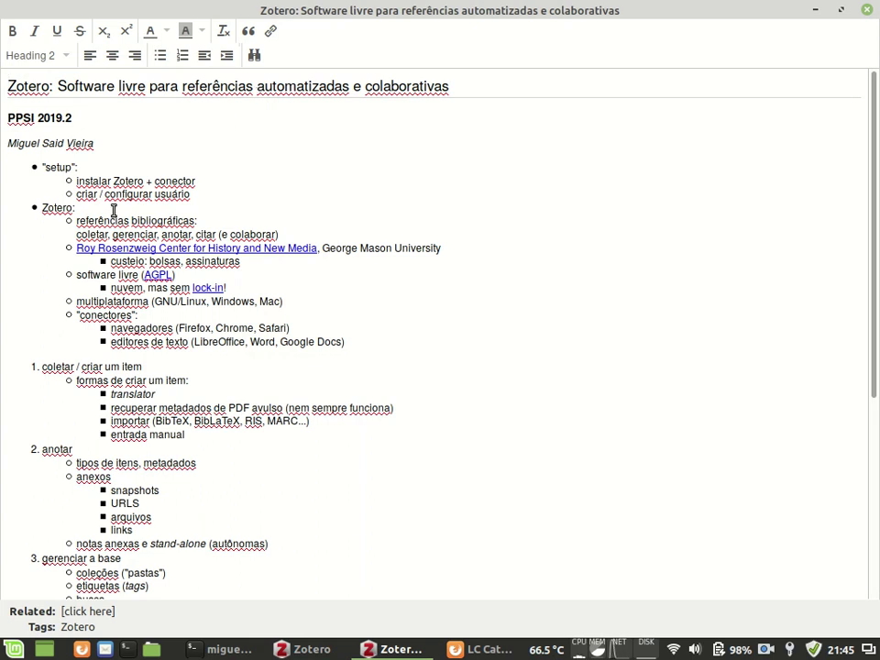
click(143, 463)
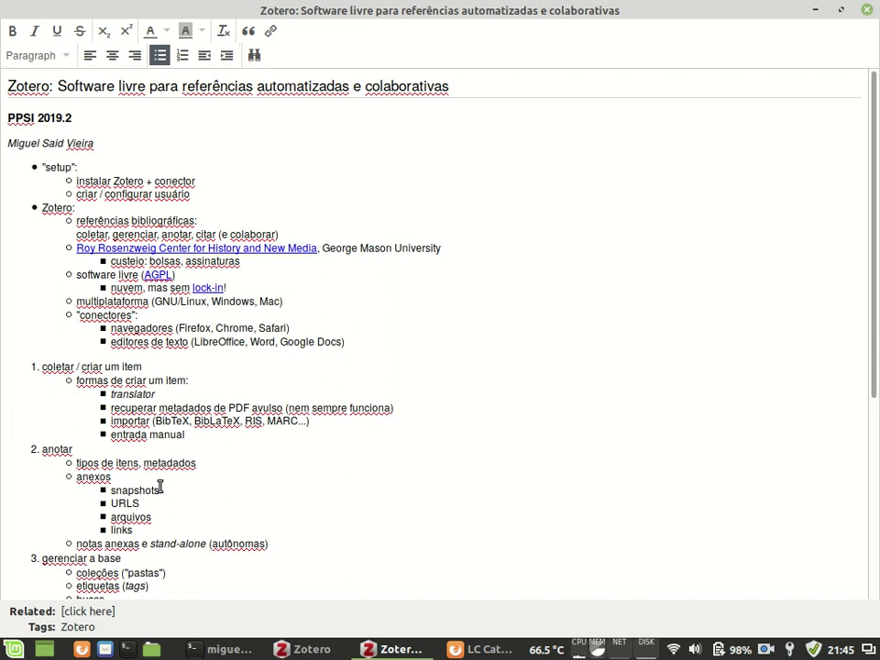
key(alt+Tab)
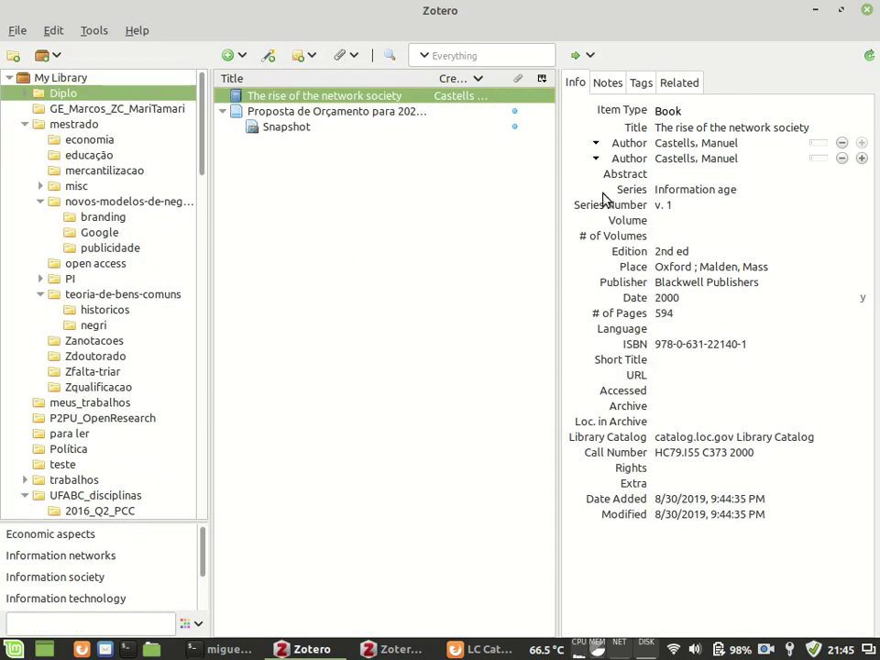
- Compare the metadata fields of the Diplo book and web page with journal article, report, book and conference paper items in My Library
click(741, 118)
click(743, 117)
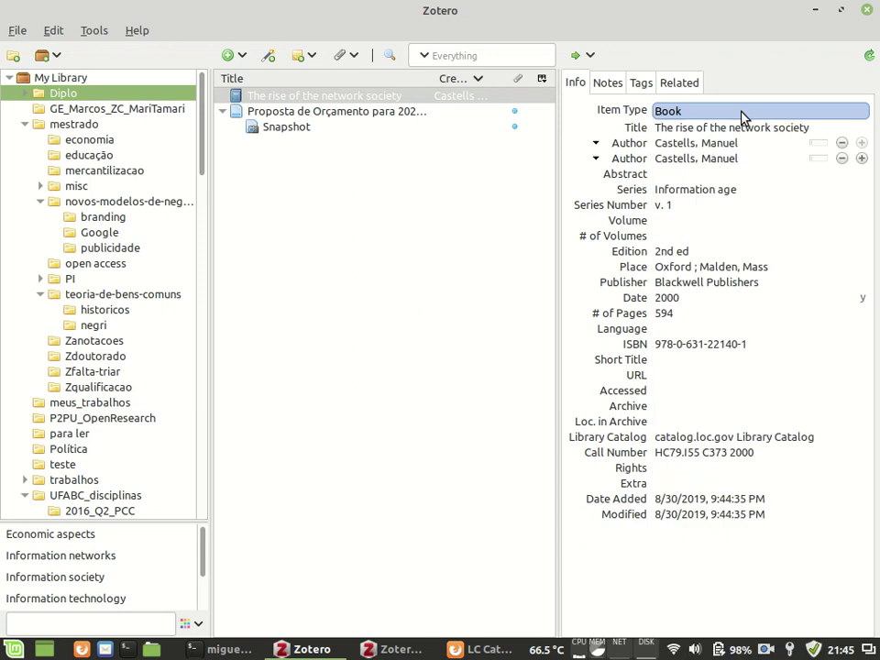
click(397, 112)
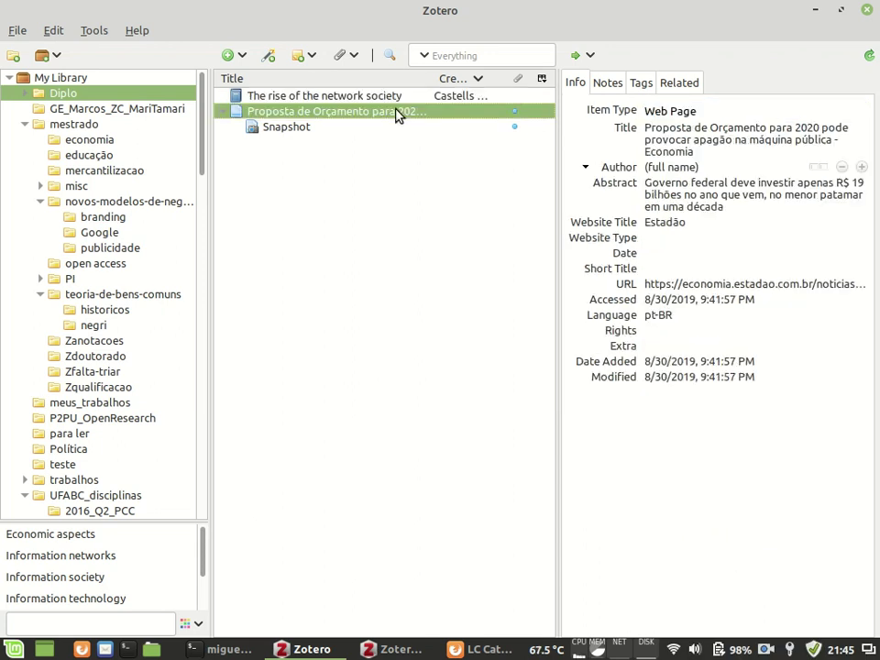
click(64, 77)
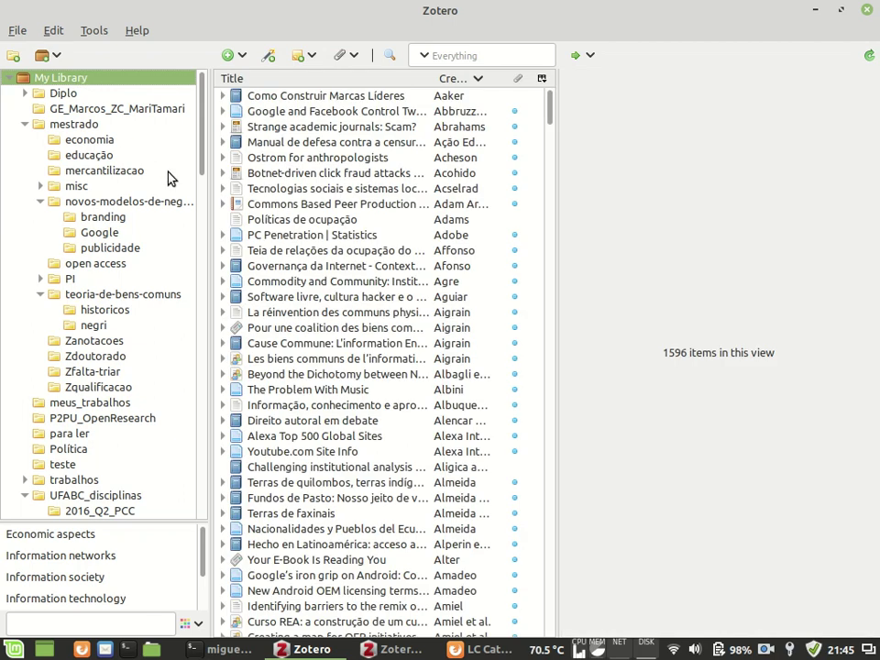
click(298, 191)
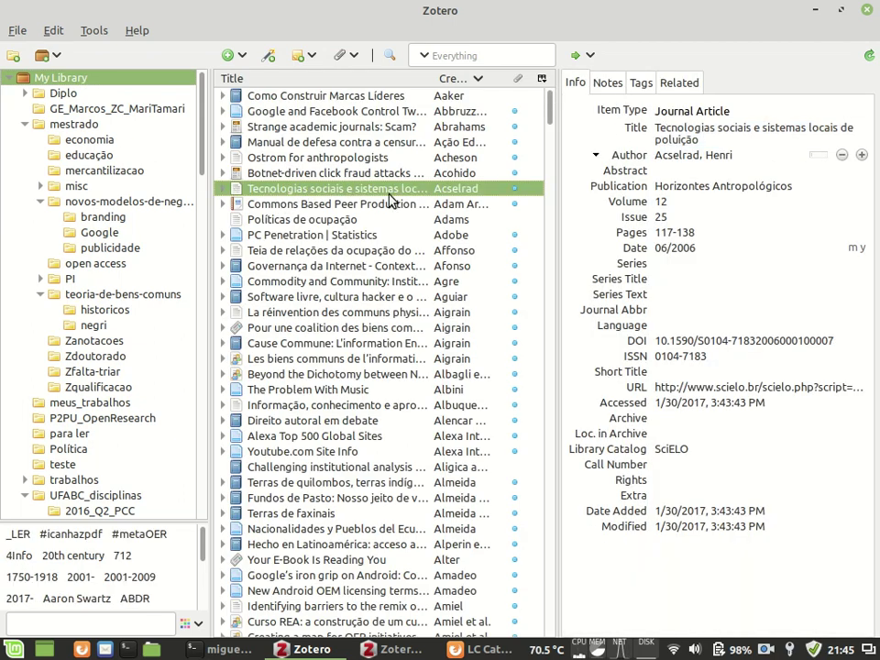
click(344, 209)
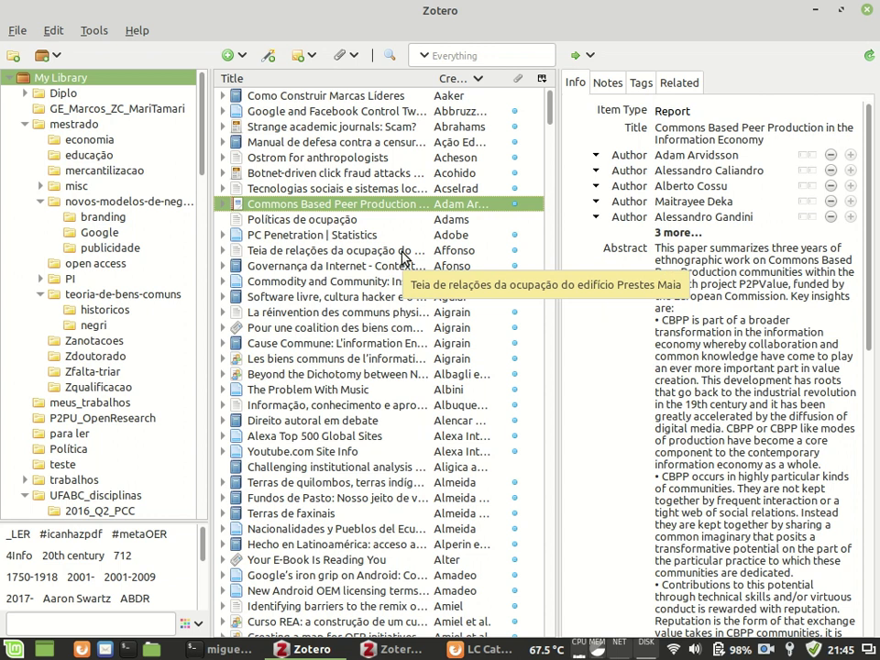
click(276, 348)
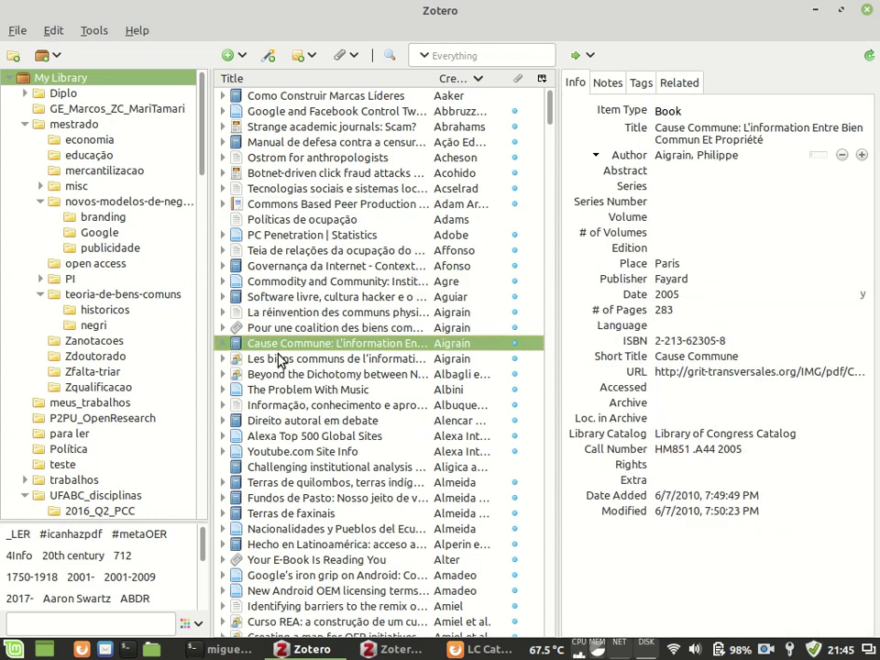
click(275, 356)
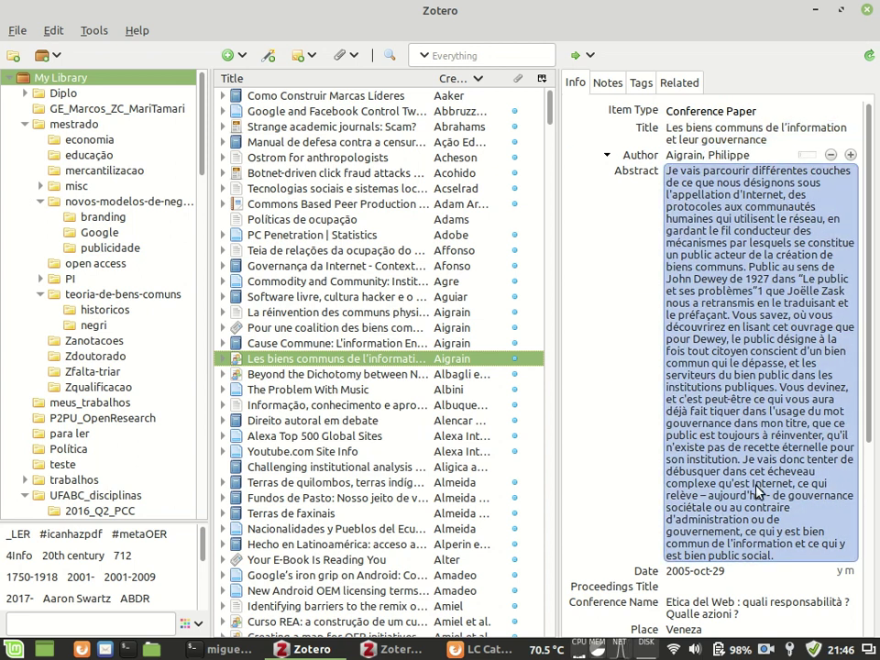
- Examine the remaining fields of "Les biens communs de l'information et leur gouvernance" and its alternative item types without changing the type
scroll(757, 493, down, 5)
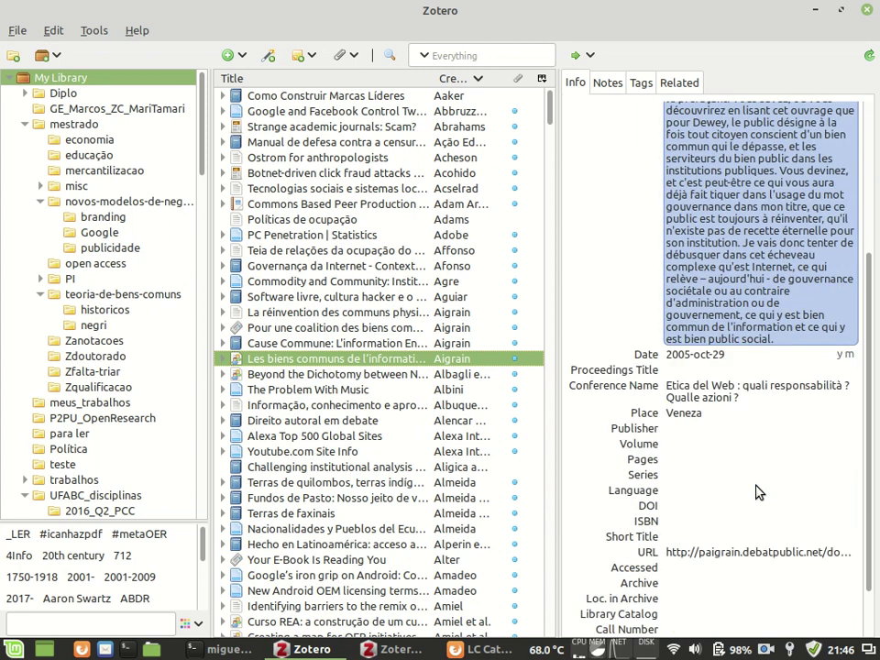
scroll(757, 492, up, 5)
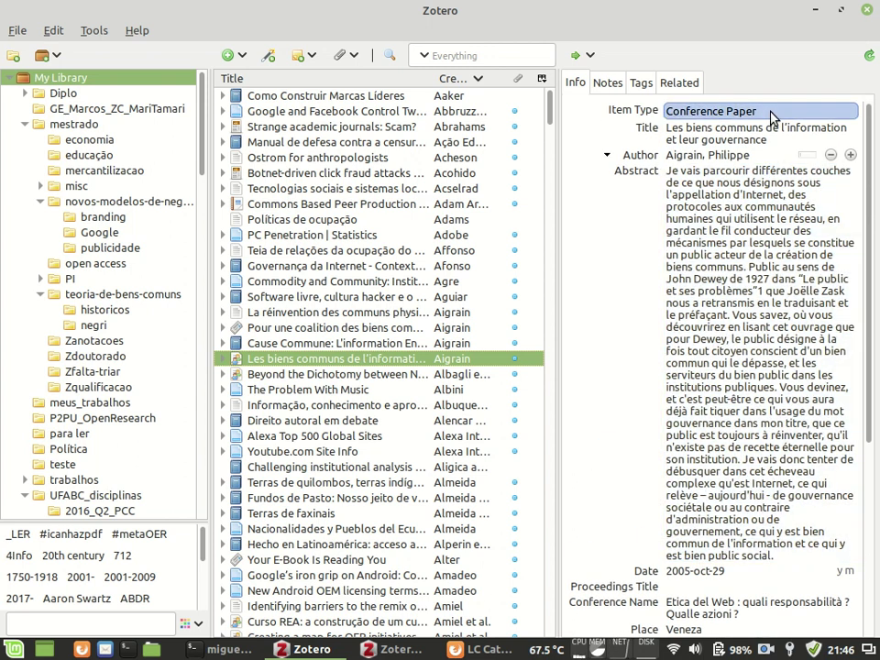
click(771, 117)
scroll(771, 227, down, 4)
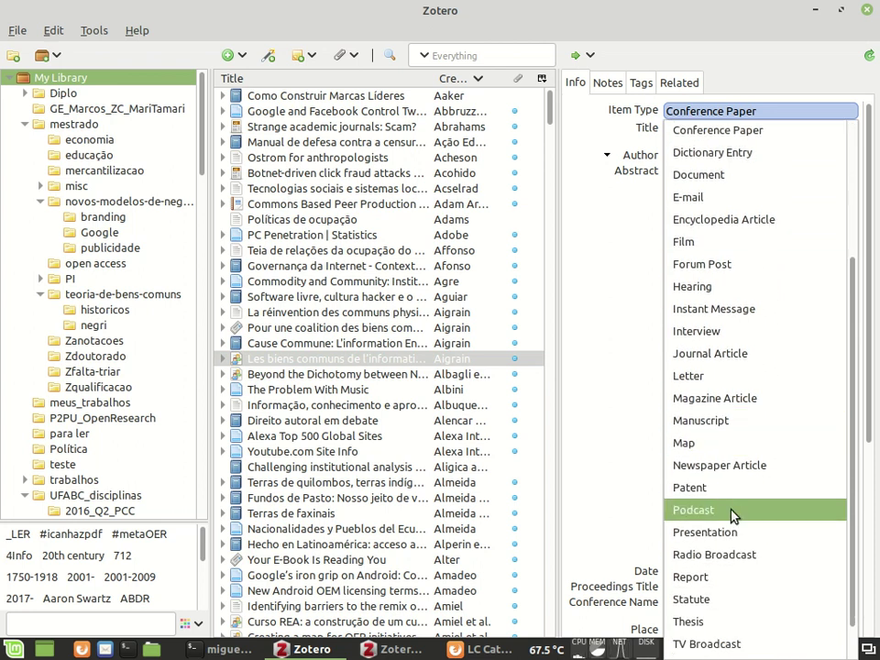
click(586, 409)
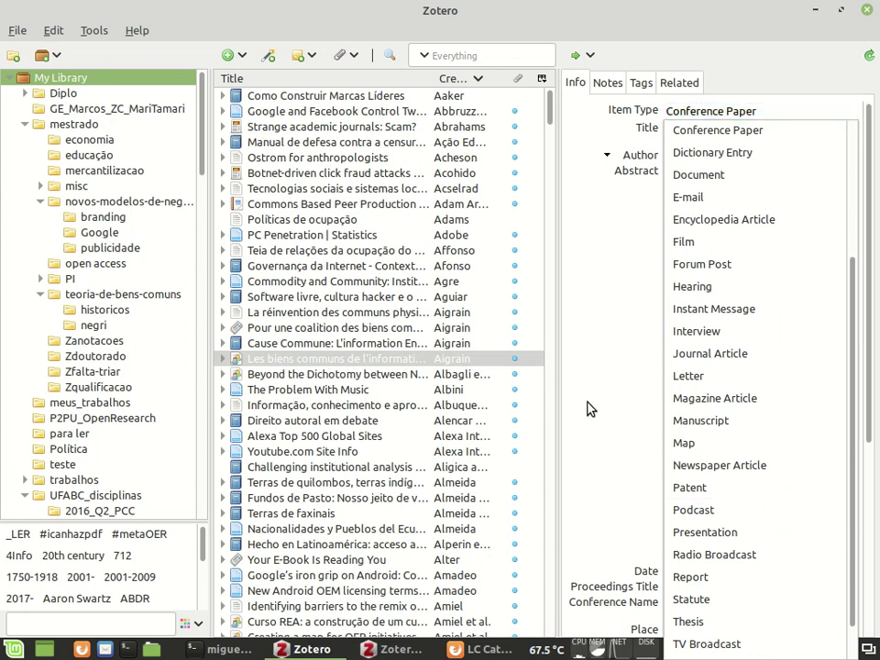
- Change the item type of "The rise of the network society" in the Diplo collection to Podcast, accepting the loss of incompatible fields
click(55, 95)
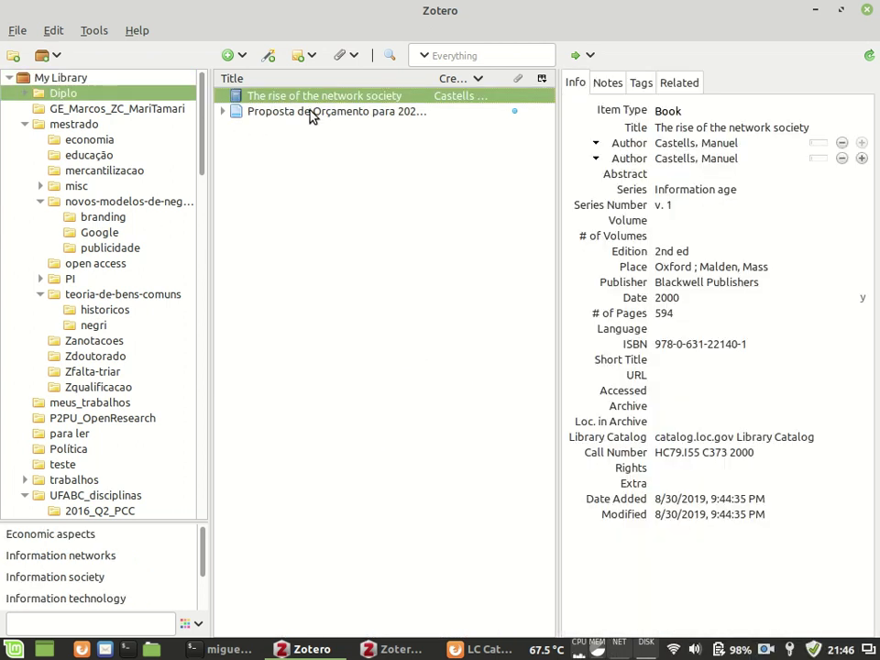
click(741, 111)
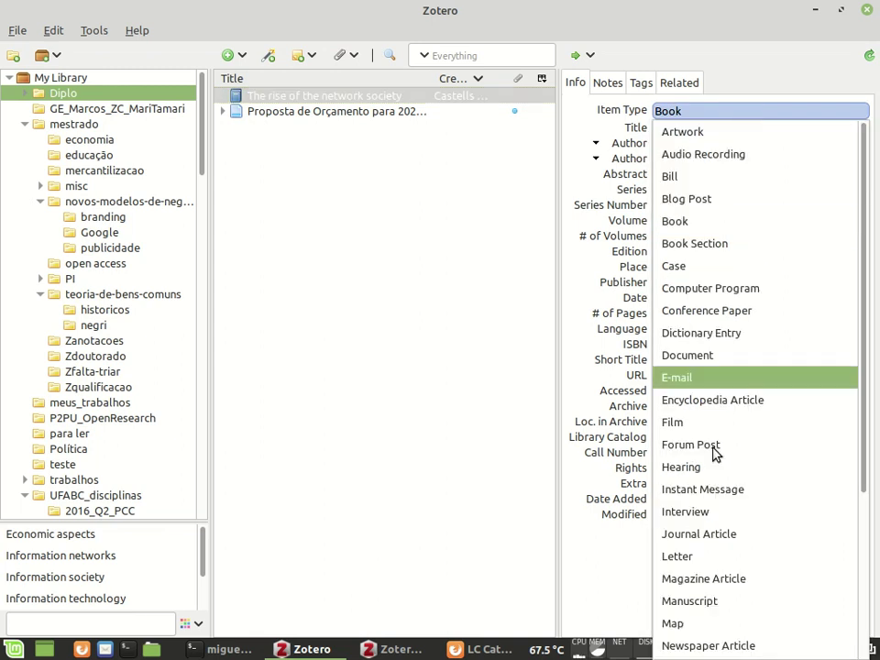
scroll(713, 452, down, 3)
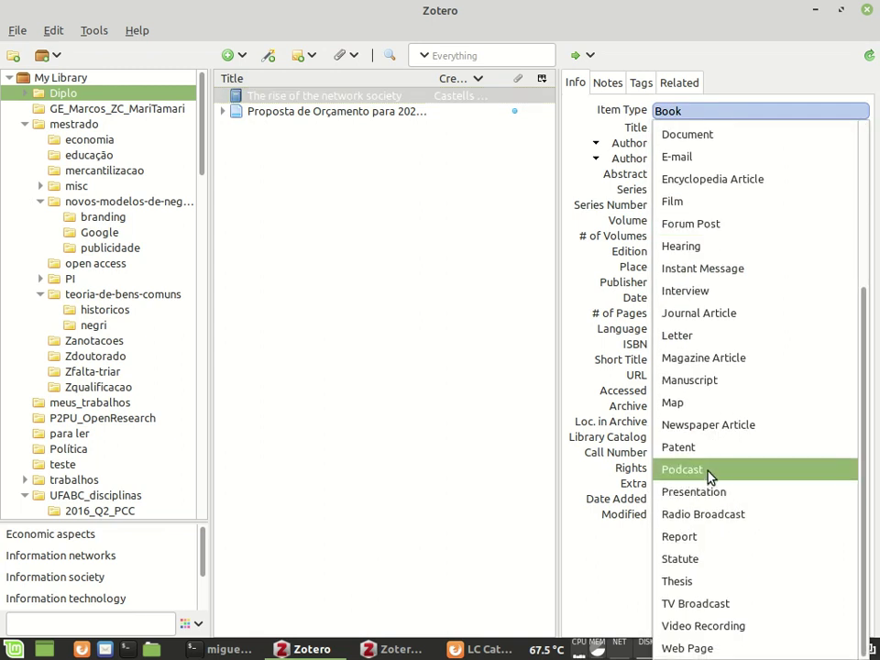
click(709, 473)
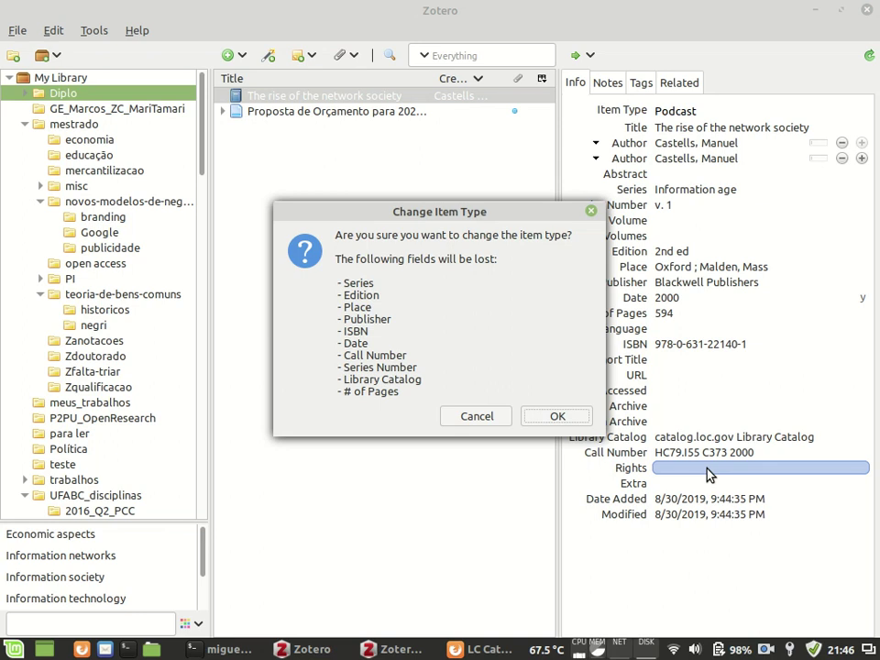
click(559, 417)
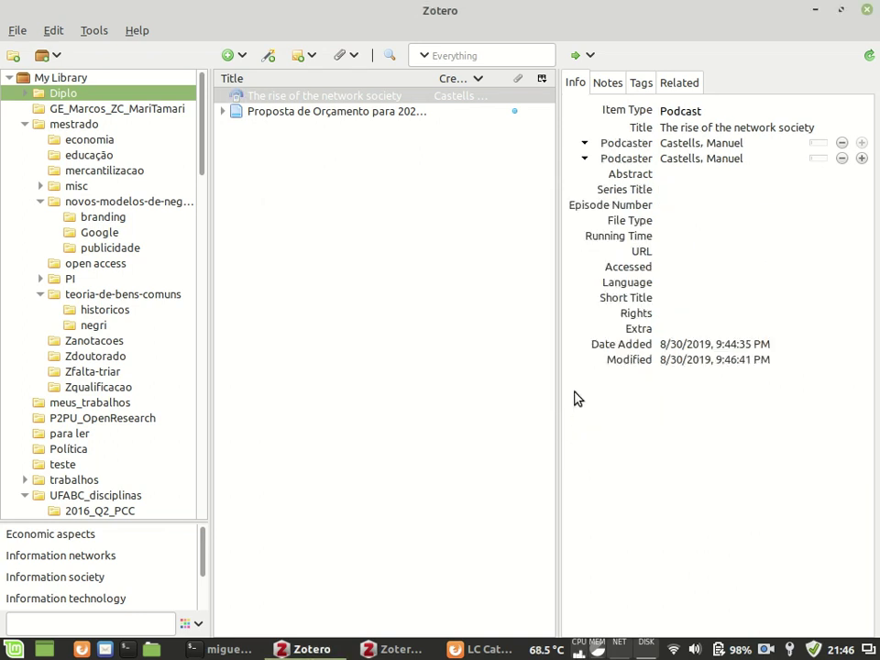
- Examine the podcast item's episode number, file type and running time fields, leaving them empty
click(673, 206)
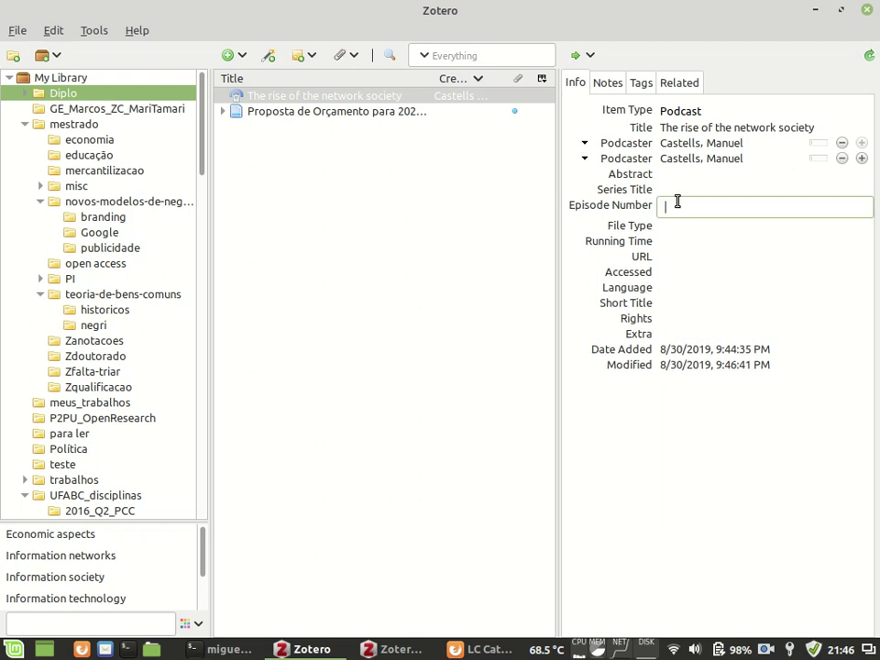
click(675, 230)
click(673, 239)
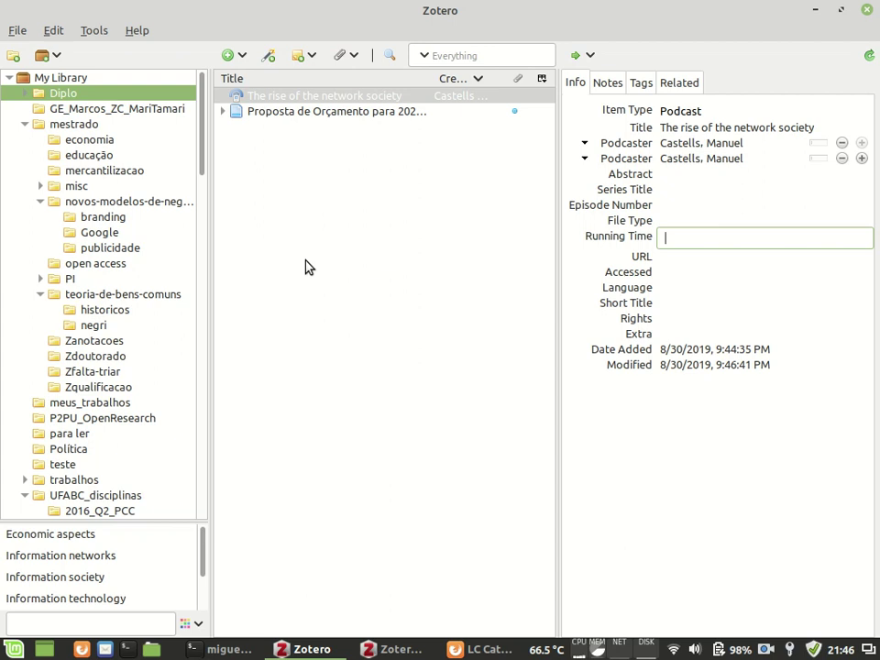
click(282, 219)
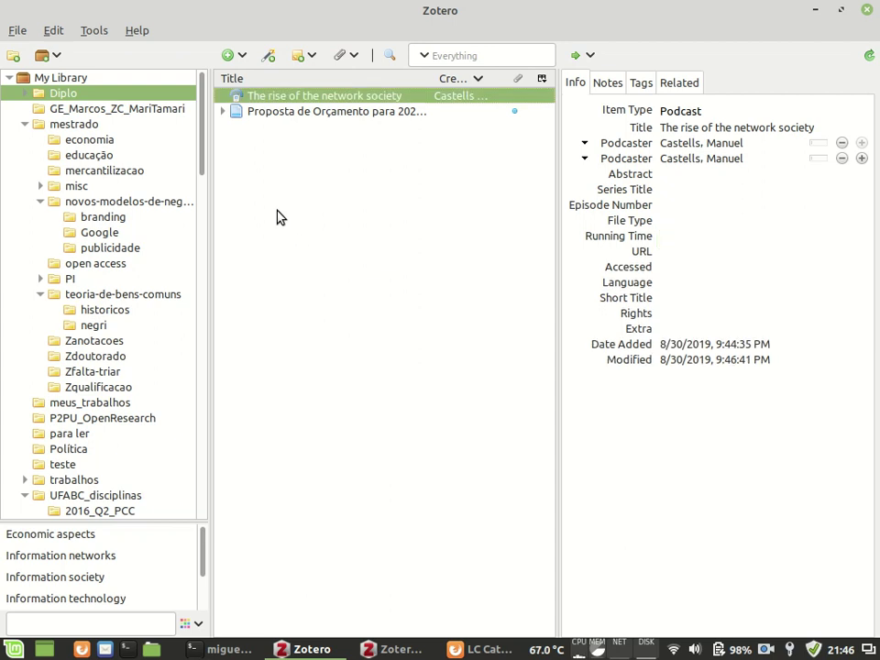
- Return to My Library and expand the attachments of "Ostrom for anthropologists" and the "Botnet-driven click fraud attacks" article
click(61, 79)
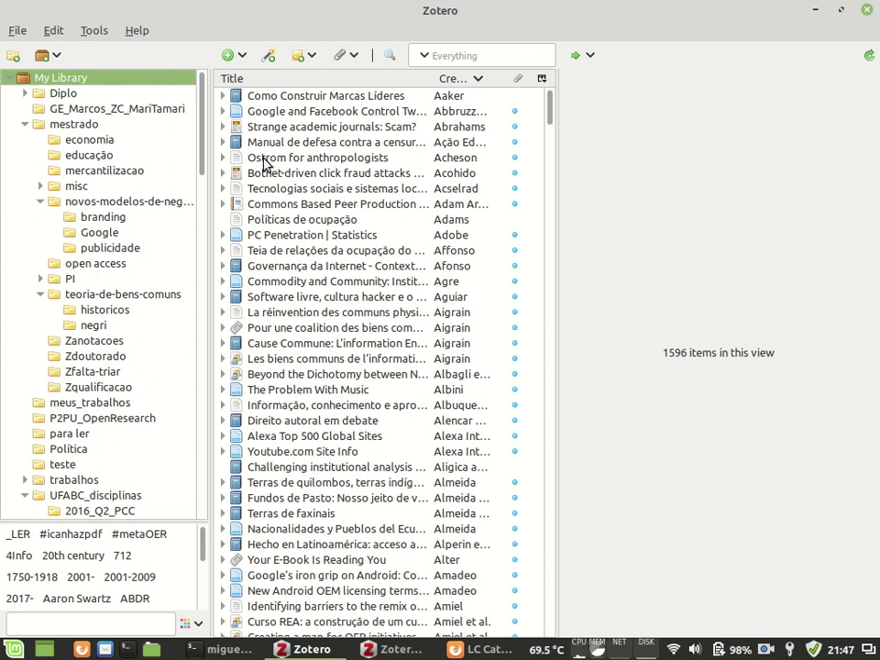
click(229, 158)
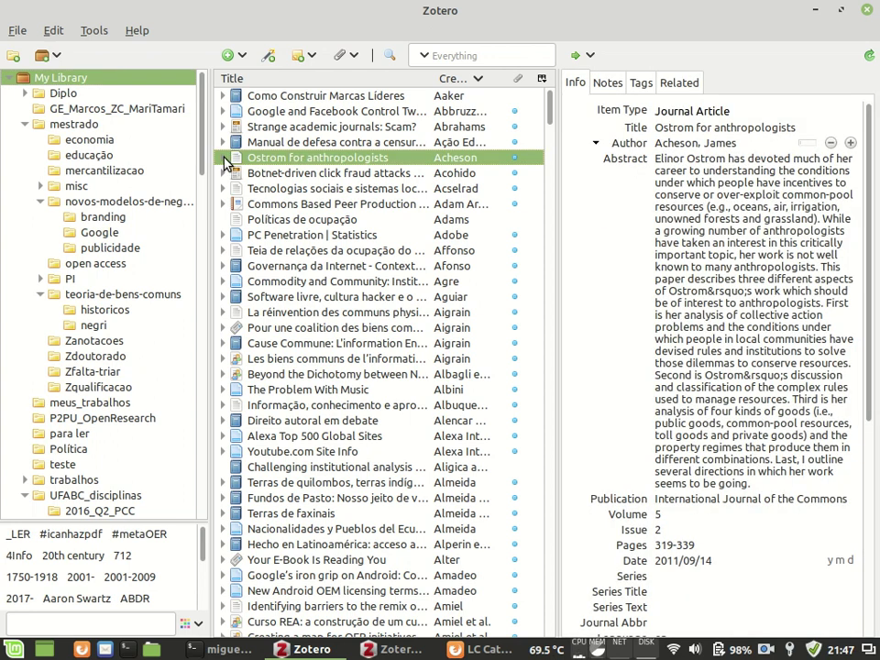
click(223, 172)
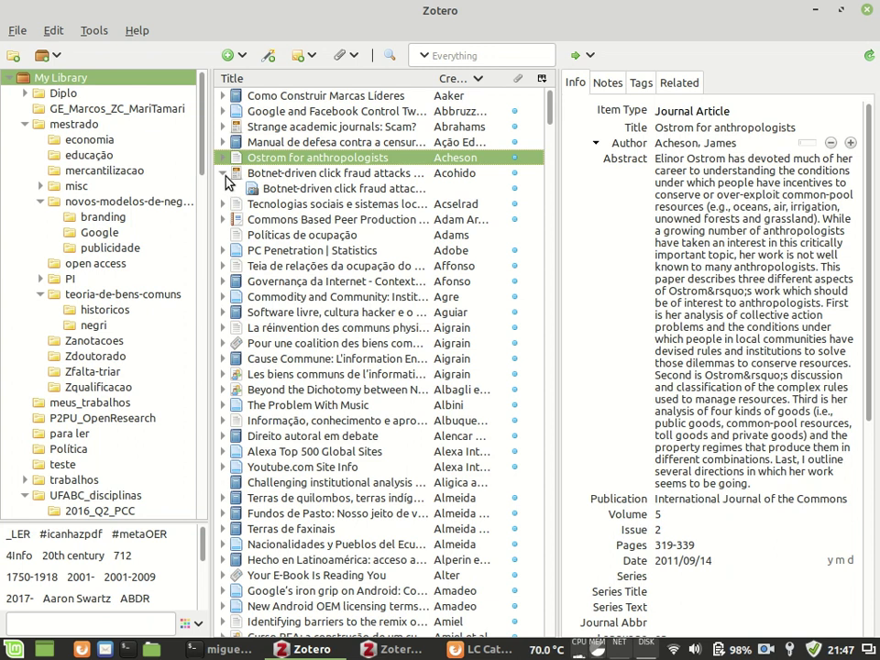
click(223, 159)
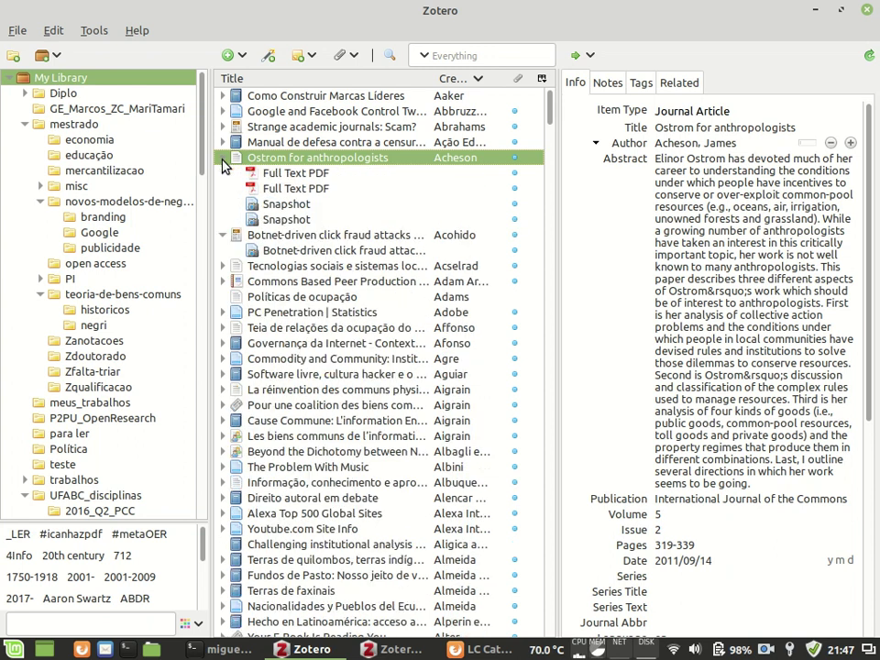
- Inspect the first snapshot of "Ostrom for anthropologists", view its first full-text PDF and close the document
click(295, 205)
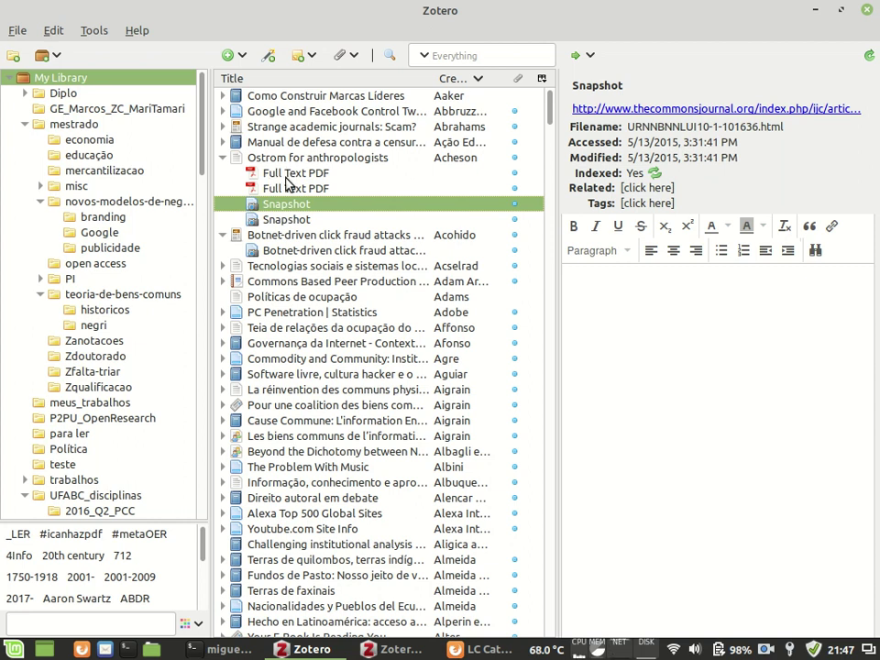
double_click(286, 177)
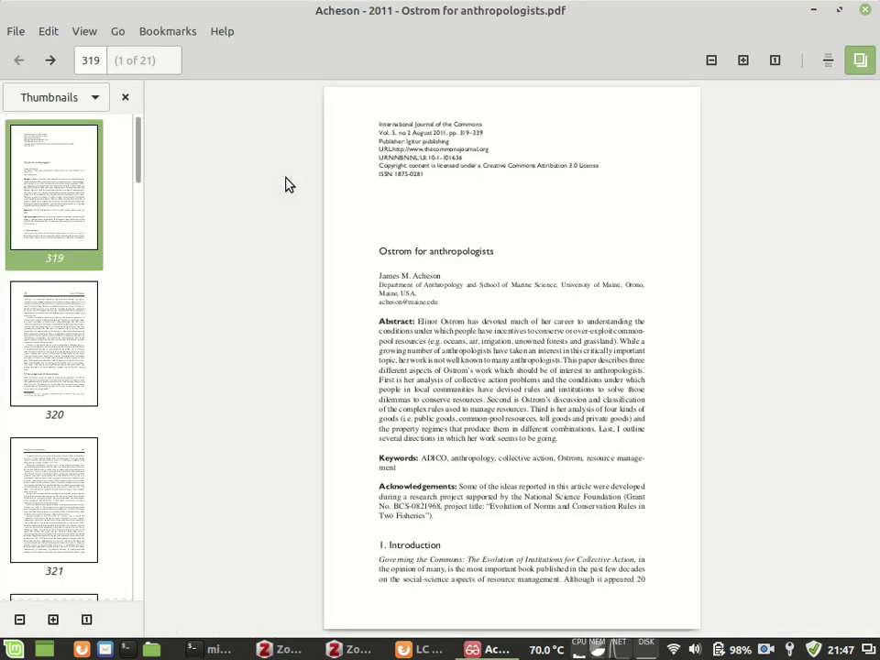
key(ctrl+w)
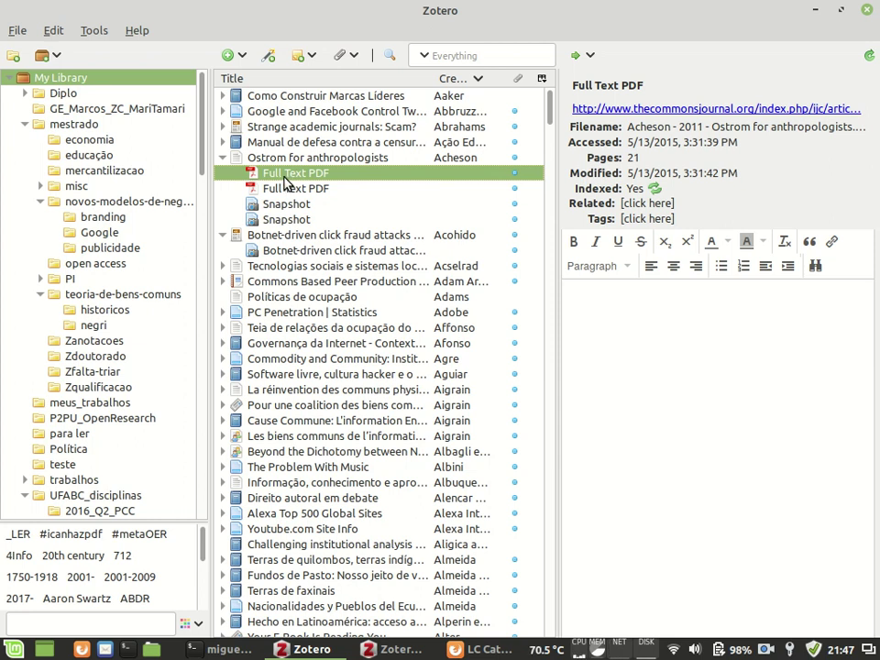
click(284, 161)
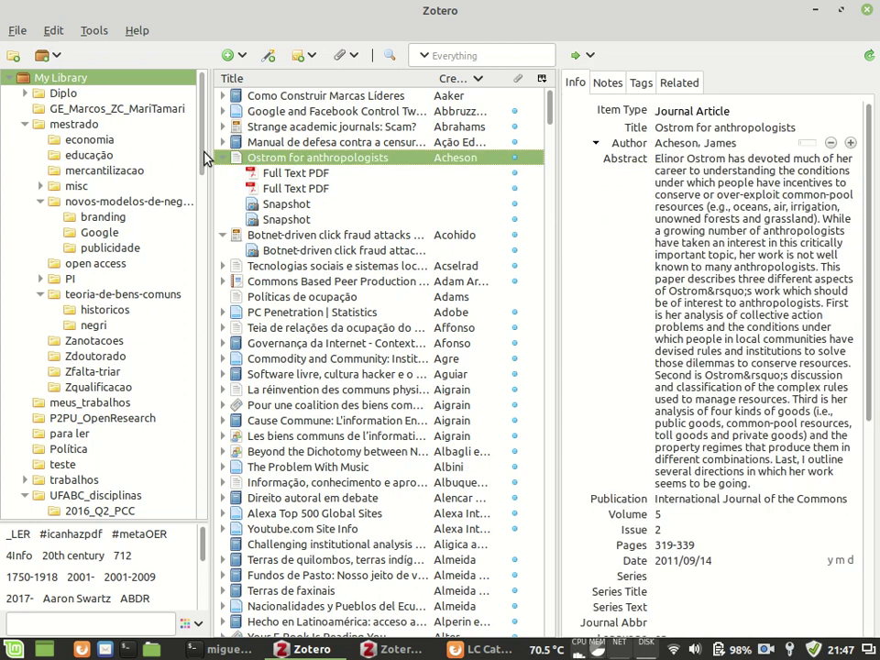
right_click(285, 164)
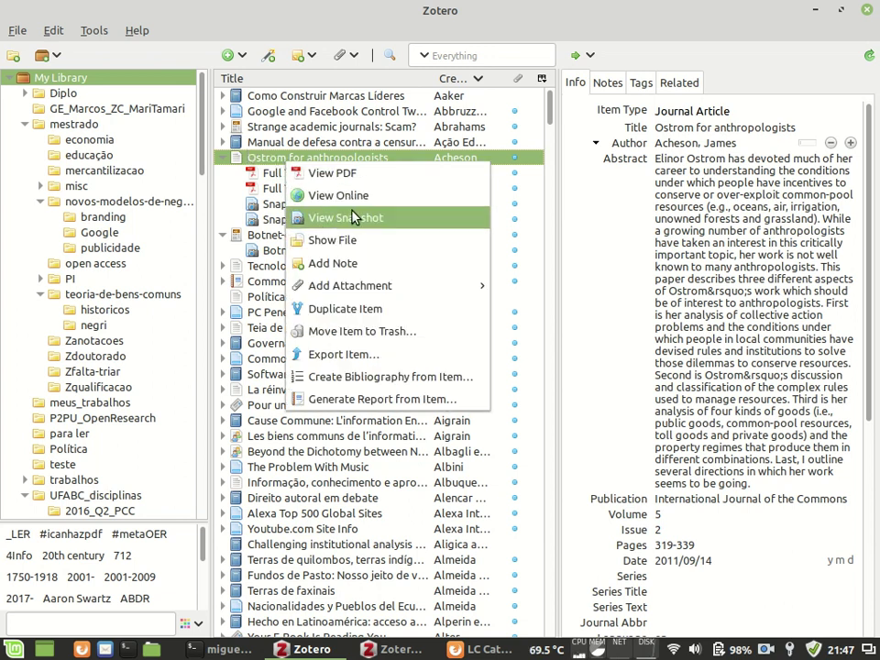
mouse_move(387, 288)
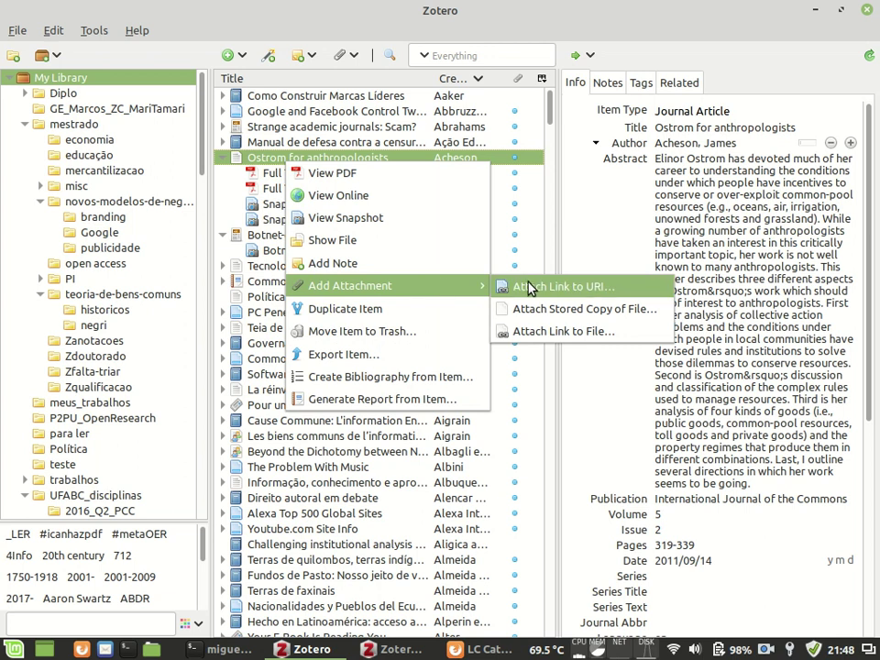
click(603, 311)
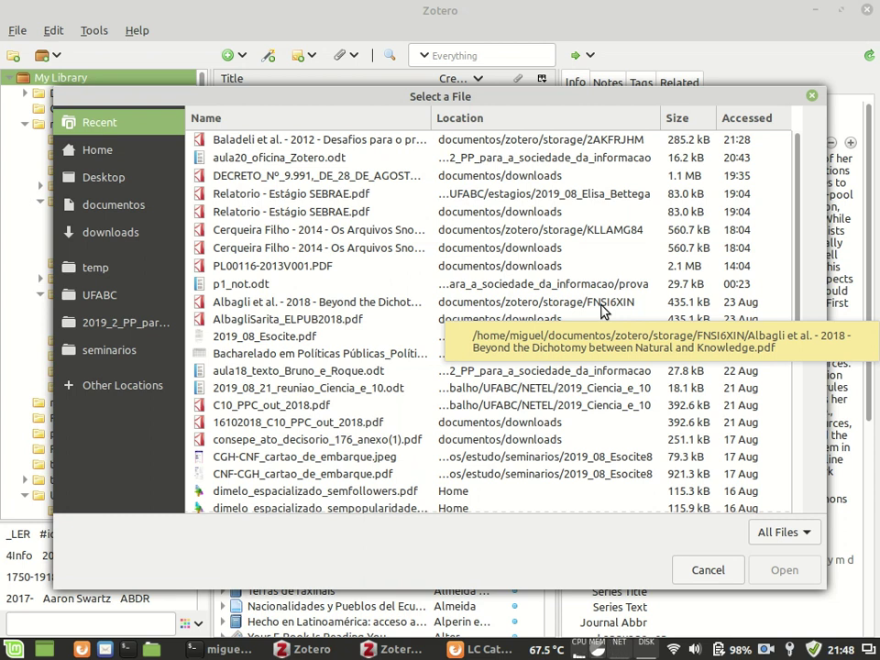
click(706, 573)
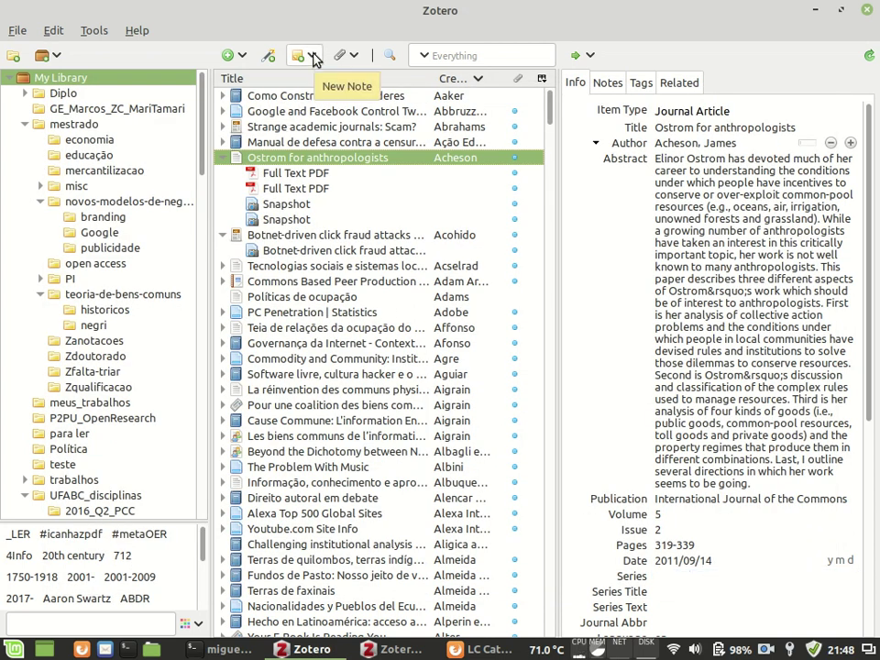
- Expand the book "Manual de defesa contra a censura nas escolas" and add a blank child note to it
click(223, 142)
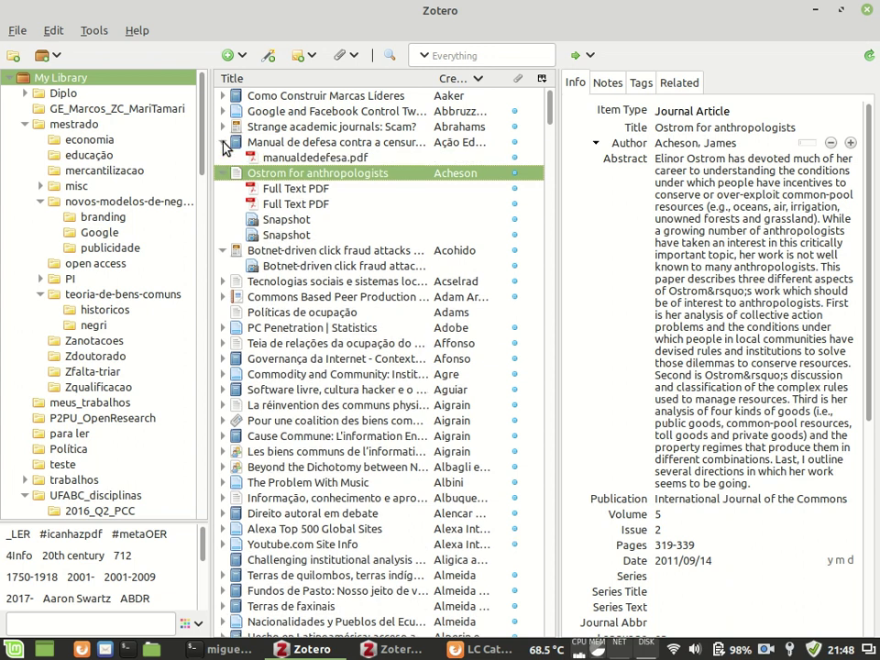
click(272, 146)
right_click(271, 146)
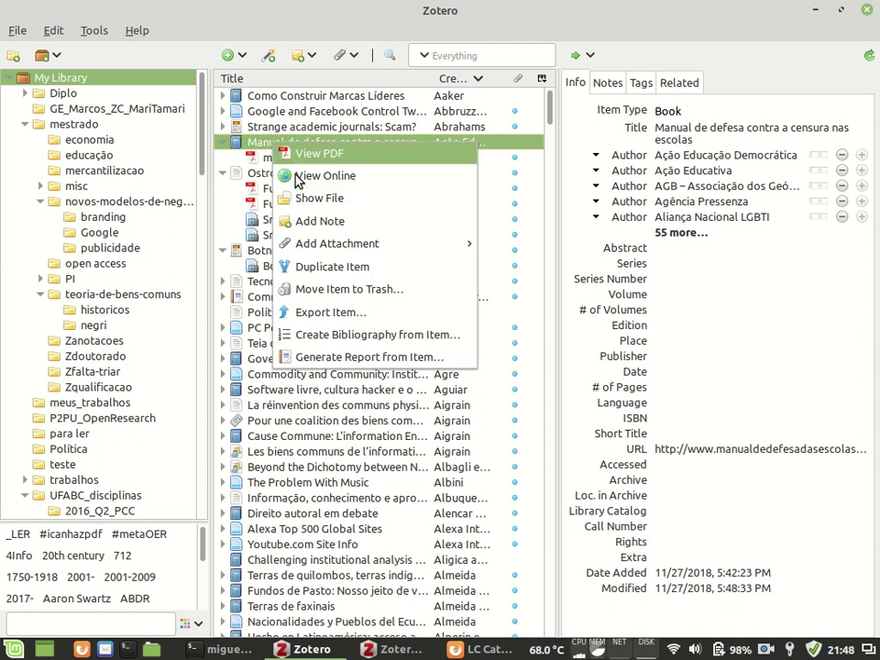
mouse_move(383, 254)
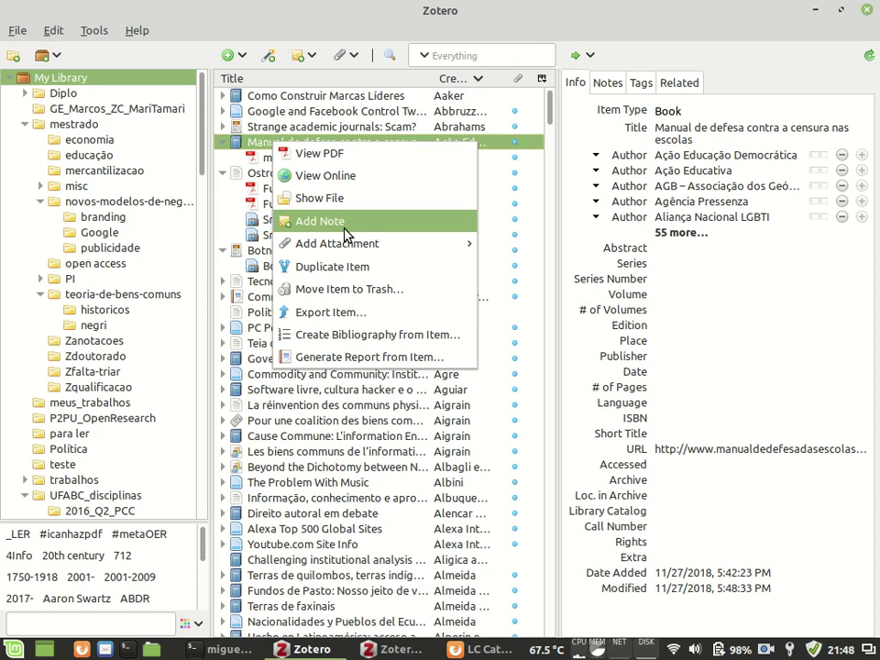
click(345, 229)
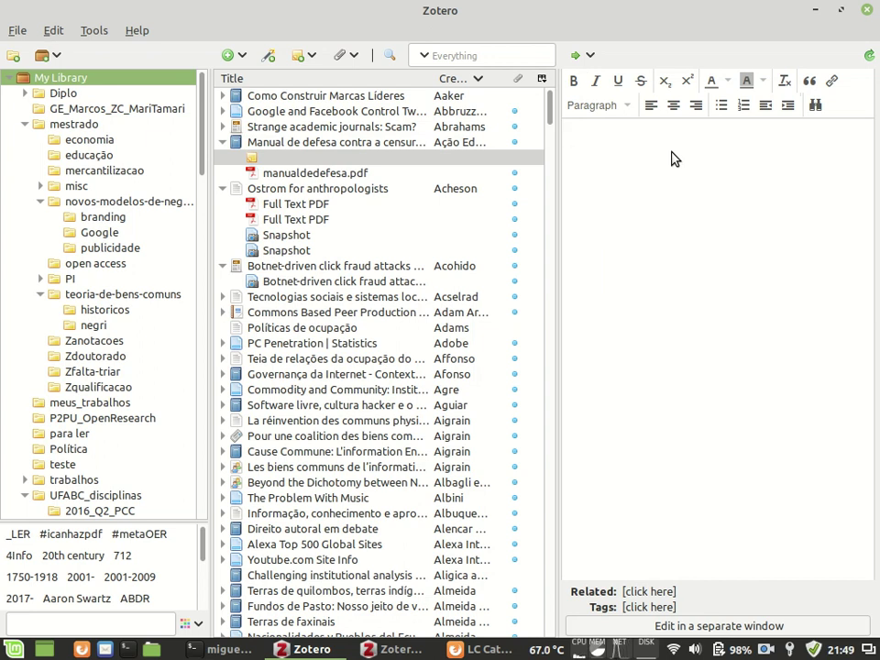
- Open the first full-text PDF of "Ostrom for anthropologists" and select the page 320 paragraph beginning "Ostrom was trained as a political scientist"
click(295, 189)
click(269, 205)
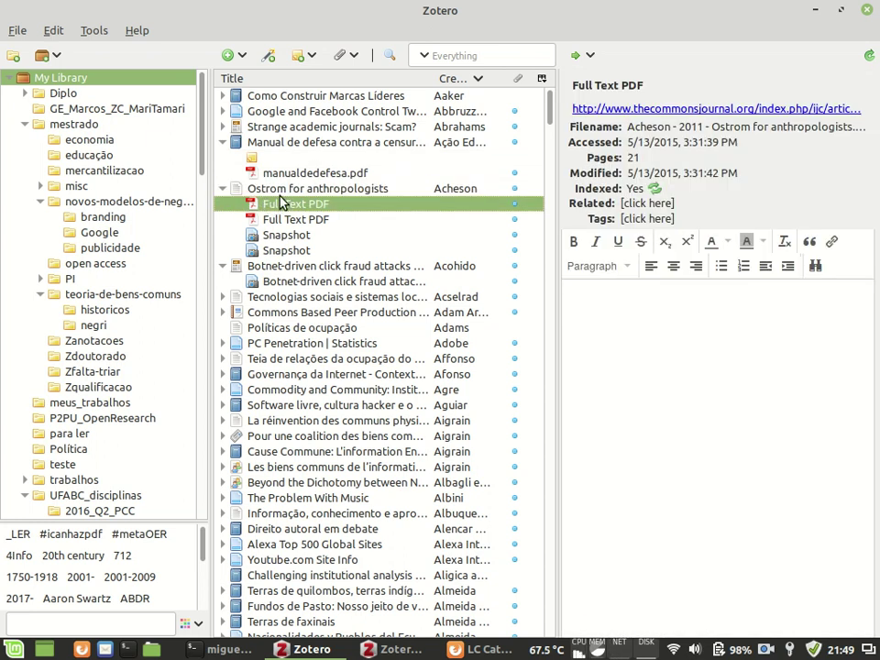
double_click(281, 204)
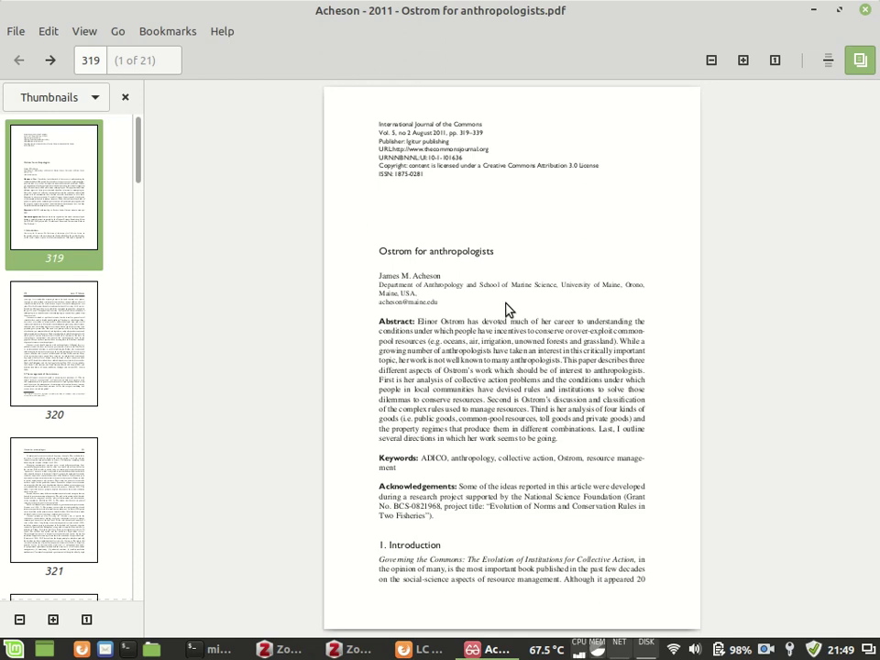
scroll(507, 309, down, 2)
drag(396, 245, 514, 356)
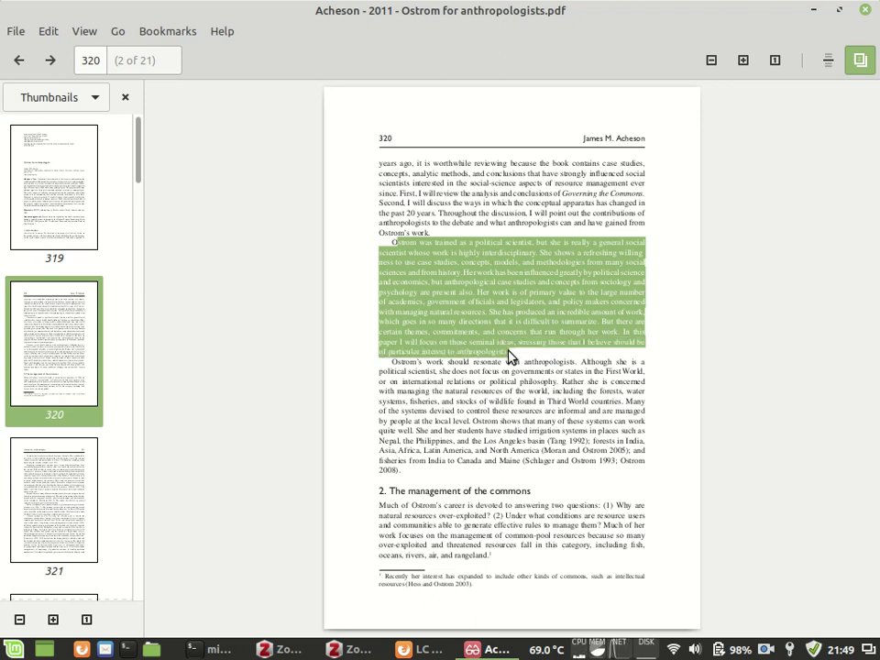
- In the PDF attachment's note in Zotero, write "P. 2: meu orientador vai adorar!!!" and insert the selected paragraph below it as a block quote
key(alt+Tab)
text(P. 2: a)
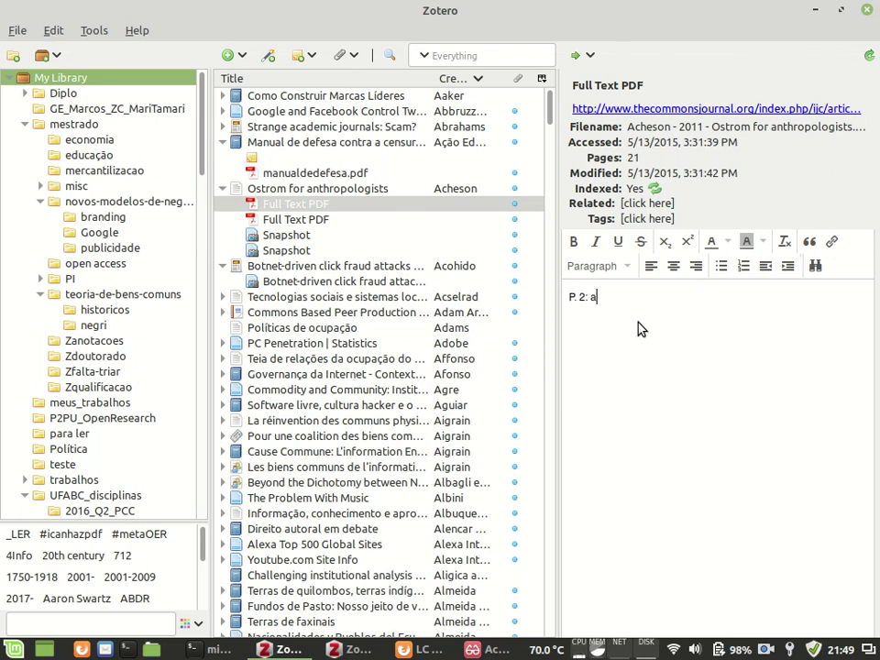
key(BackSpace)
text(meu orientador )
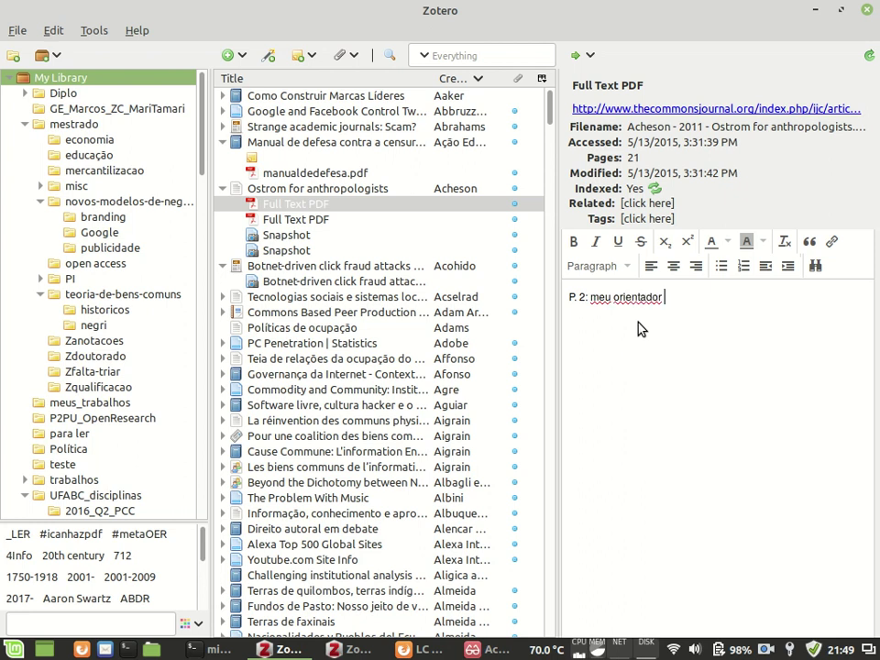
text(vai adorar!!!)
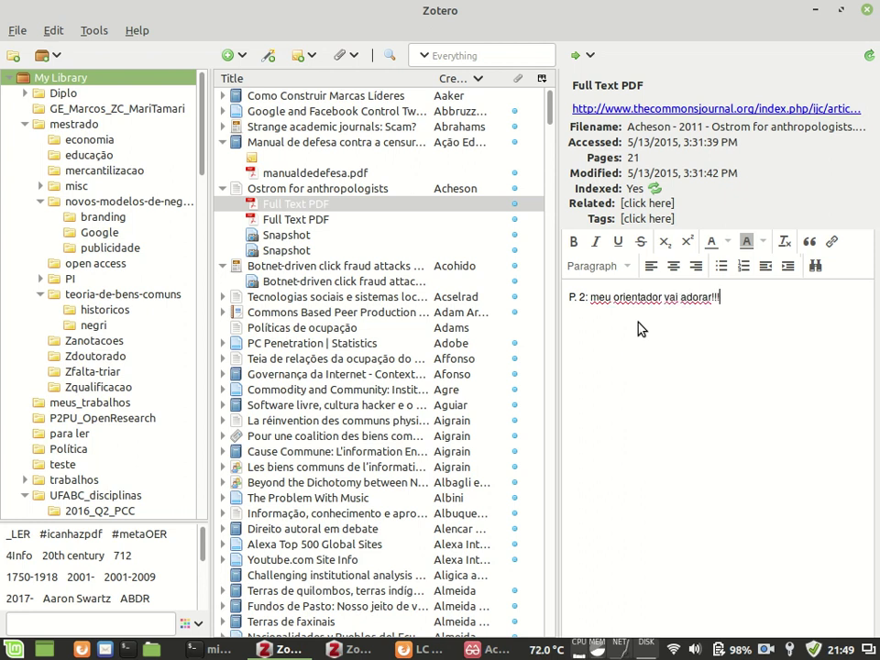
key(Return)
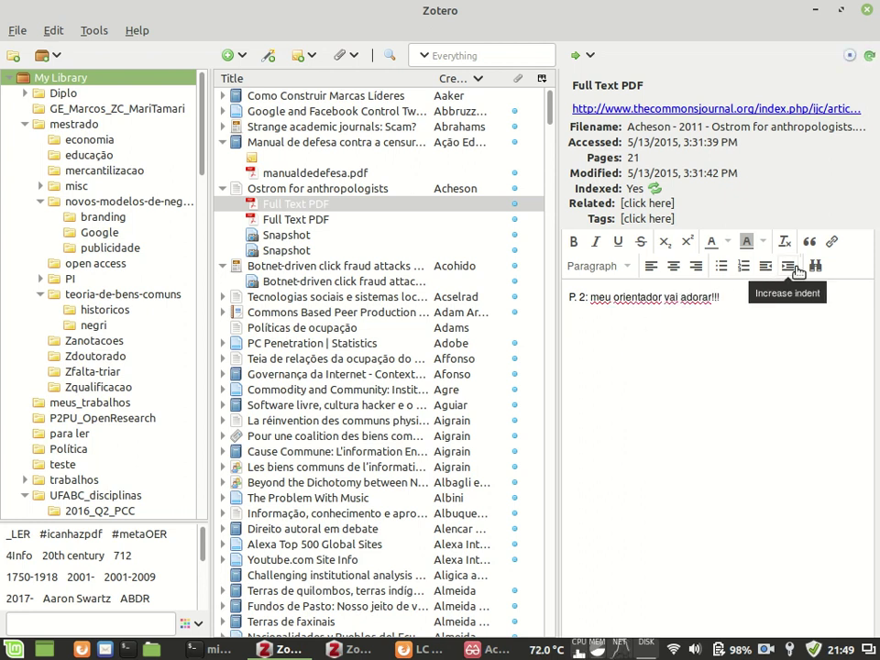
click(810, 242)
text(strom was trained as a political scientist, but she is really a general social scientist whose work is highly interdisciplinary. She shows a refreshing willing ness to use case studies, concepts, models, and methodologies from many social sciences and from history. Her work has been influenced greatly by political science and economics, but anthropological case studies and concepts from sociology and psychology are present also. Her work is of primary value to the large number of academics, government officials and legislators, and policy makers concerned with managing natural resources. She has produced an incredible amount of work, which goes in so many directions that it is difficult to summarize. But there are certain themes, commitments, and concerns that run through her work. In this paper I will focus on those seminal ideas, stressing those that I believe should be of particular interest to anthropologists.)
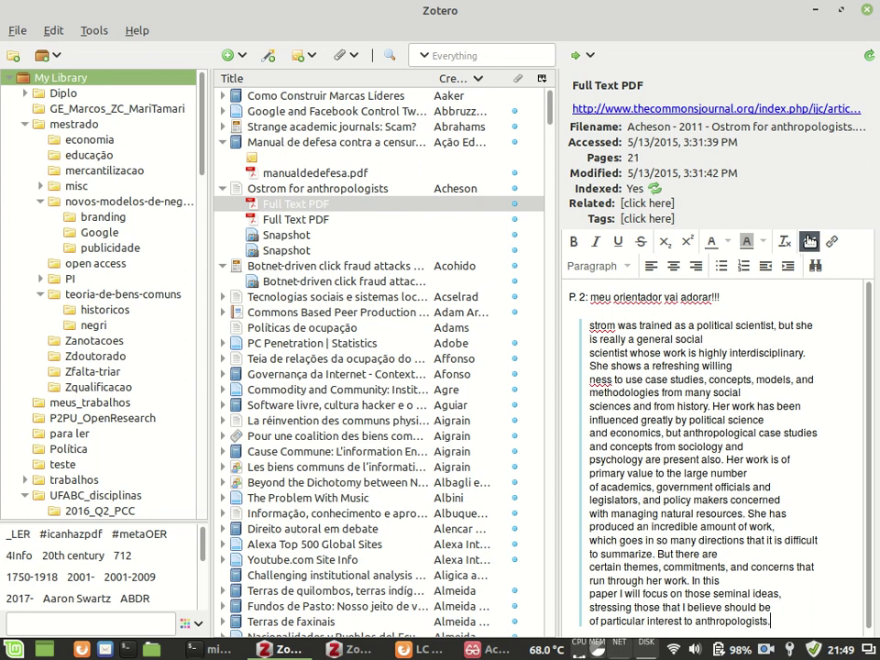
click(321, 193)
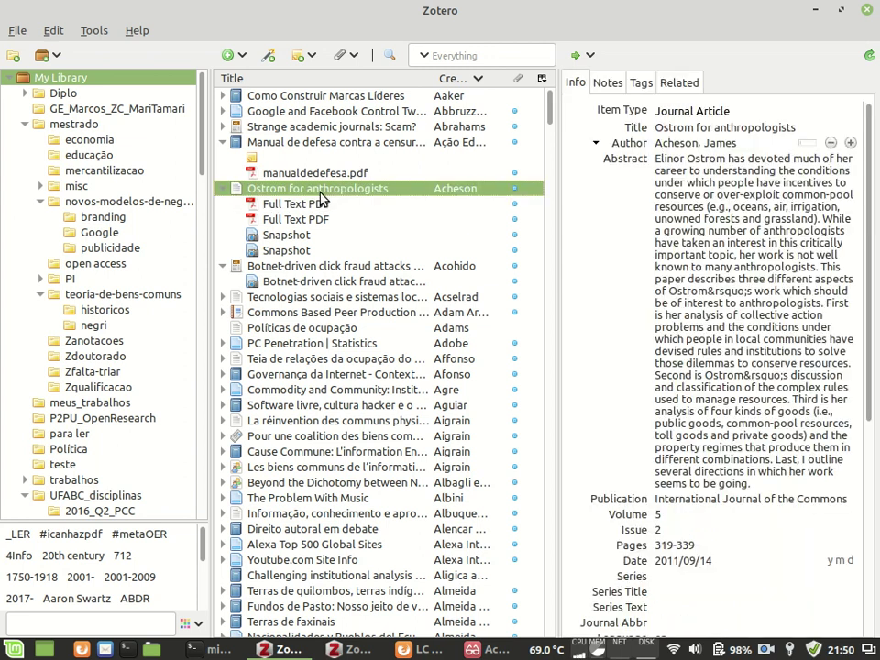
right_click(321, 198)
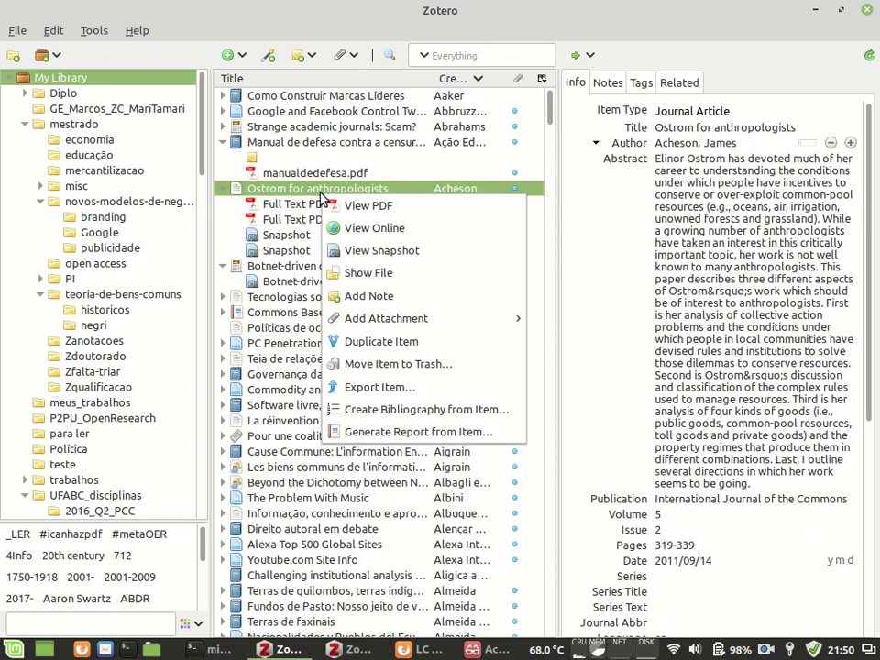
mouse_move(401, 319)
click(268, 195)
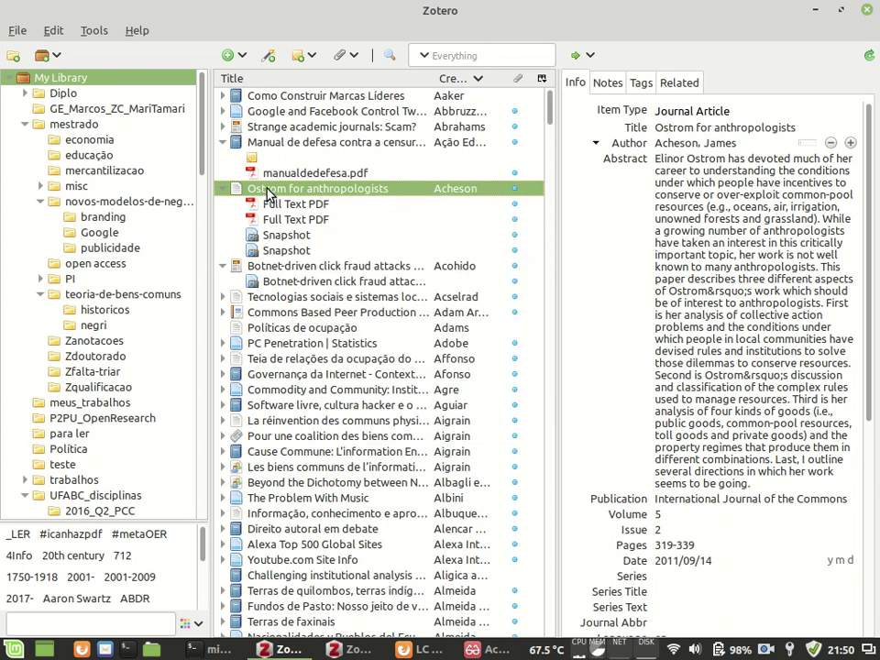
- Review the blank child note of "Manual de defesa contra a censura nas escolas" and the book's metadata and notes list
click(291, 158)
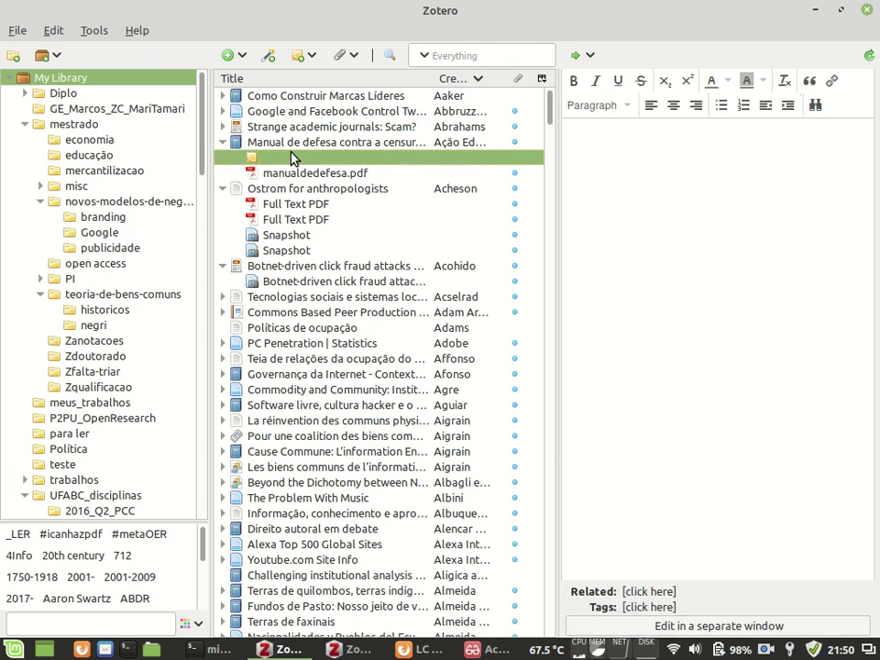
click(295, 143)
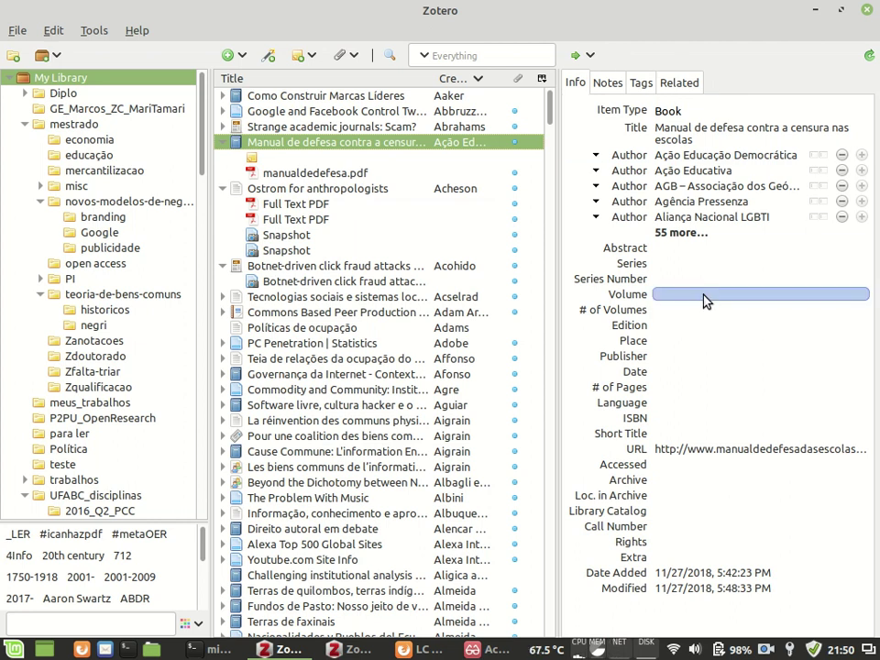
click(578, 84)
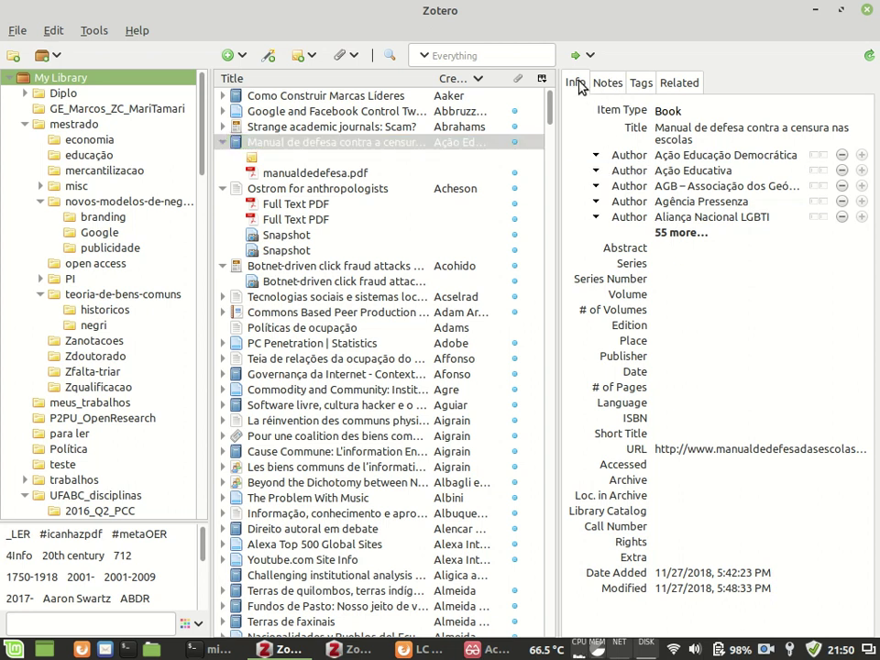
click(605, 85)
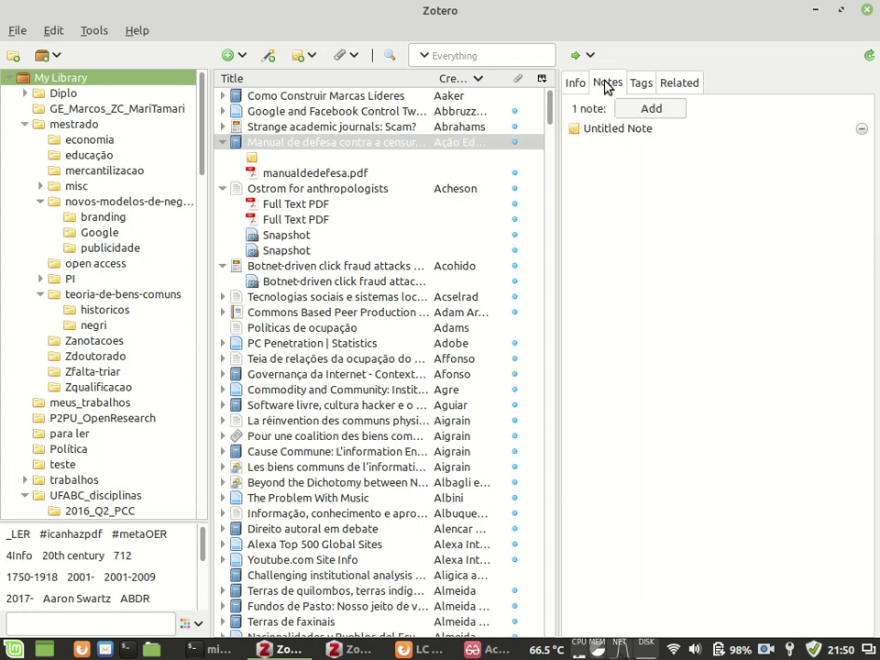
click(600, 130)
- Create a blank standalone note in the Zanotacoes collection
click(96, 340)
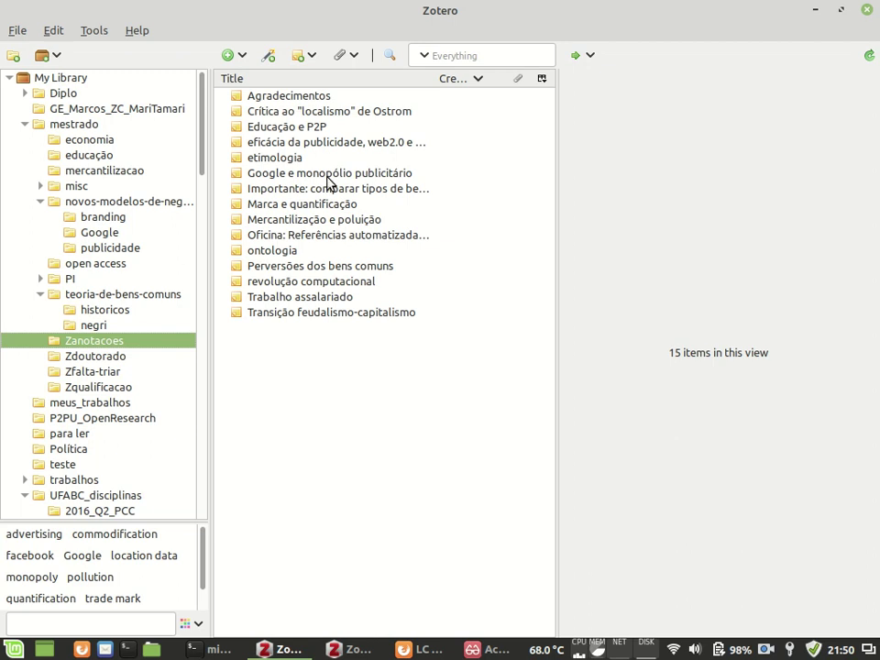
click(320, 60)
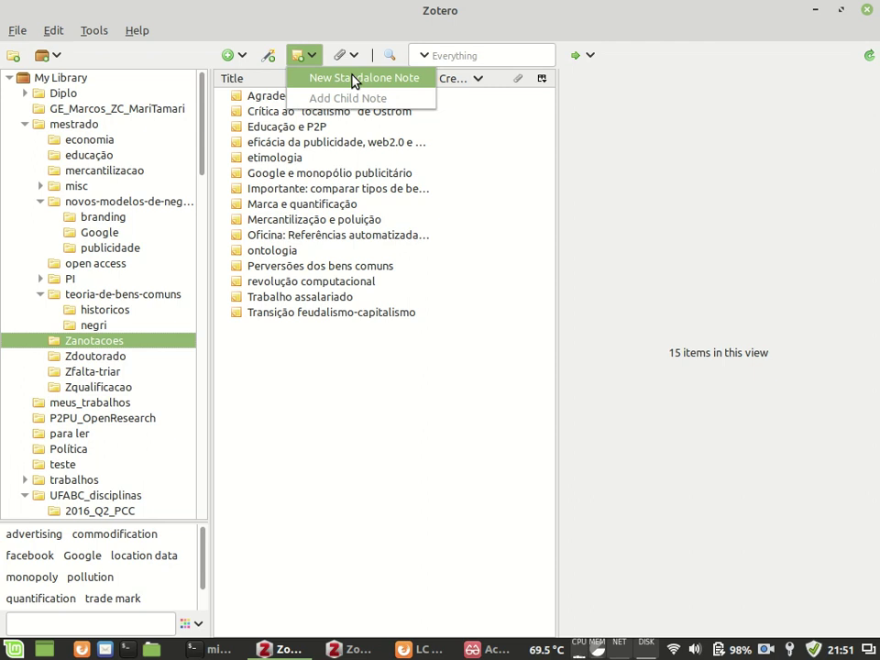
click(354, 79)
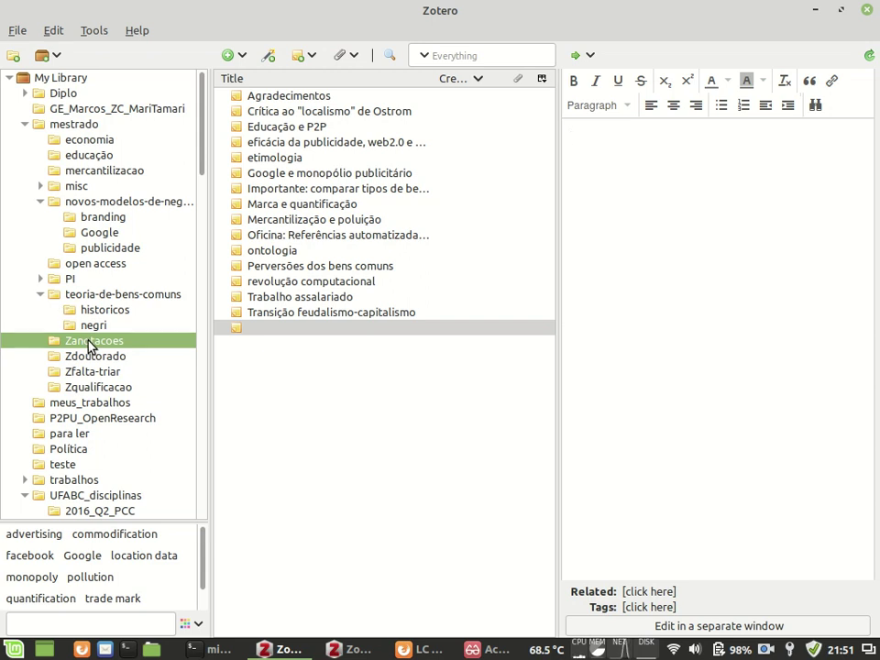
- Read the existing standalone notes "Agradecimentos" and "Marca e quantificação" in the Zanotacoes collection
click(326, 99)
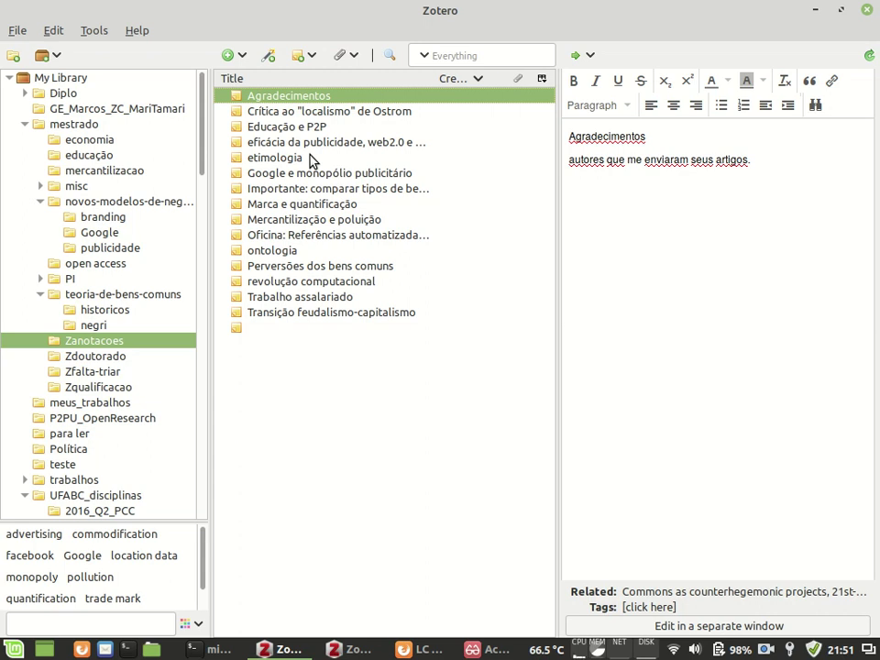
click(753, 162)
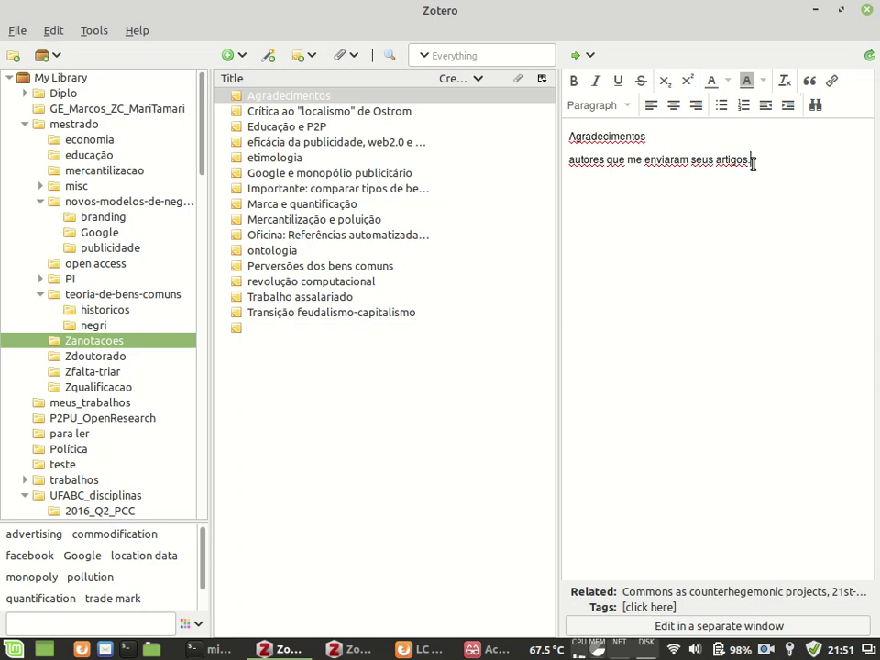
click(305, 206)
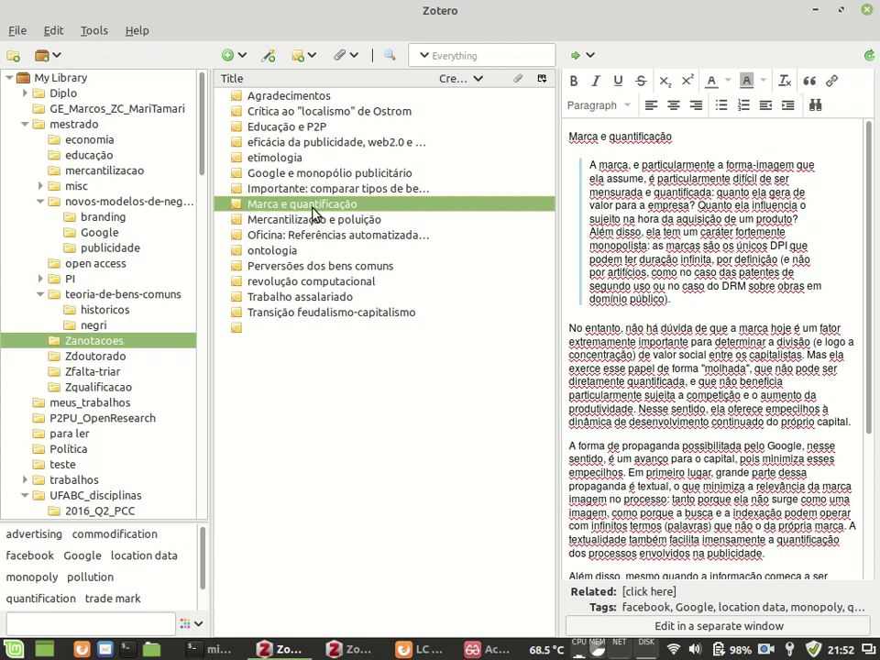
- Switch to the workshop outline note and review its topics from "anotar" to "coleções ("pastas")" under "gerenciar a base"
key(alt+Tab)
key(alt+Tab)
key(alt+Tab)
key(alt+Tab)
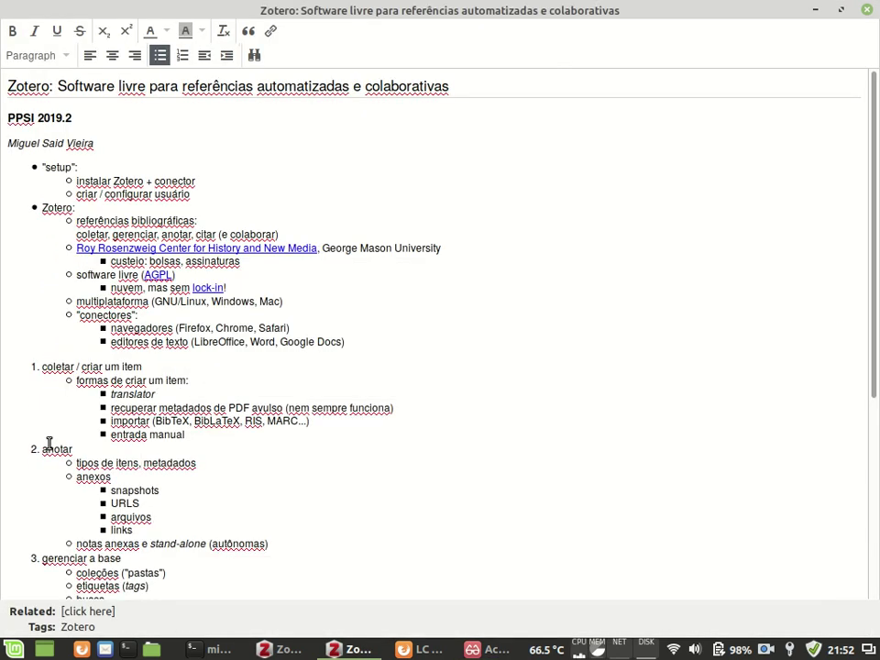
click(49, 447)
key(Down)
key(Down)
key(Down)
key(Down)
key(Down)
key(Down)
key(Down)
key(Down)
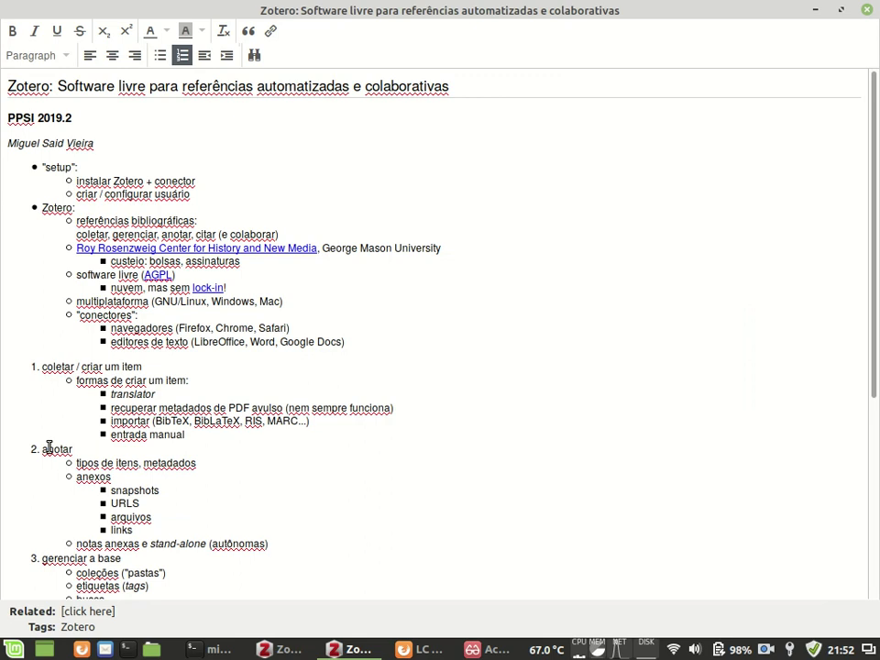
scroll(49, 447, down, 4)
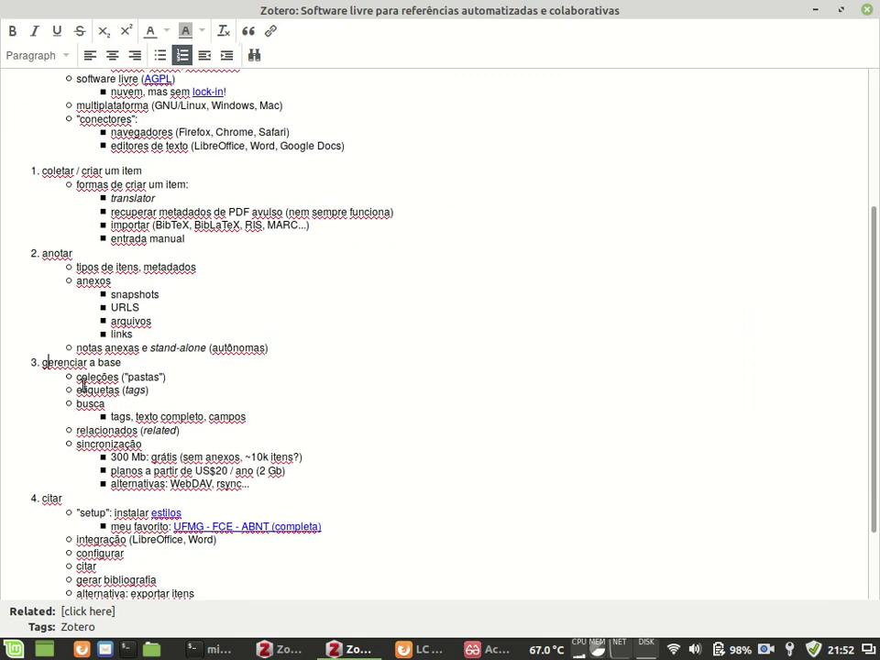
click(78, 378)
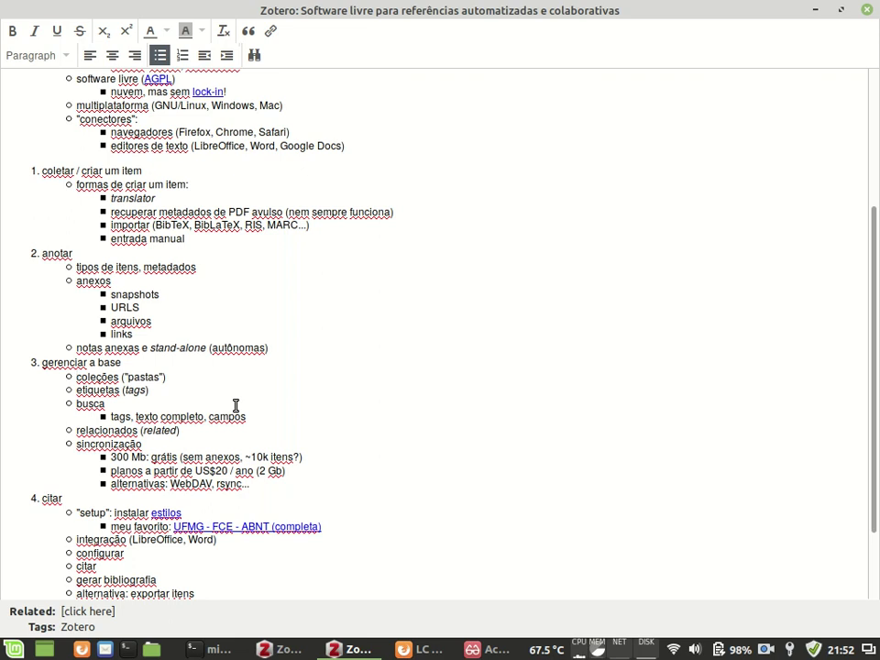
- Return to the main Zotero library, view My Library and the mestrado collection, and expand trabalhos to view its 2013_tese subcollection
key(alt+Tab)
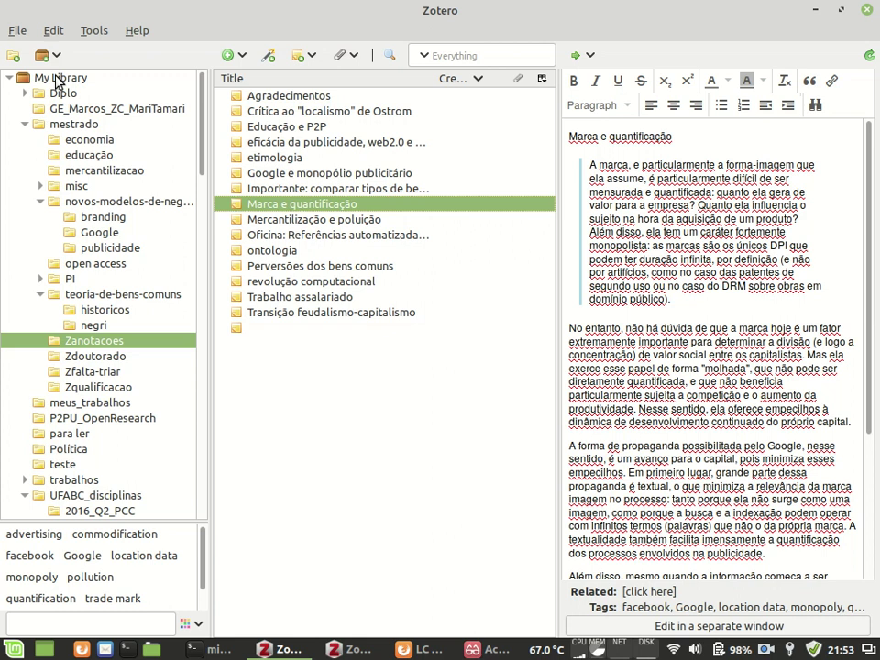
click(57, 80)
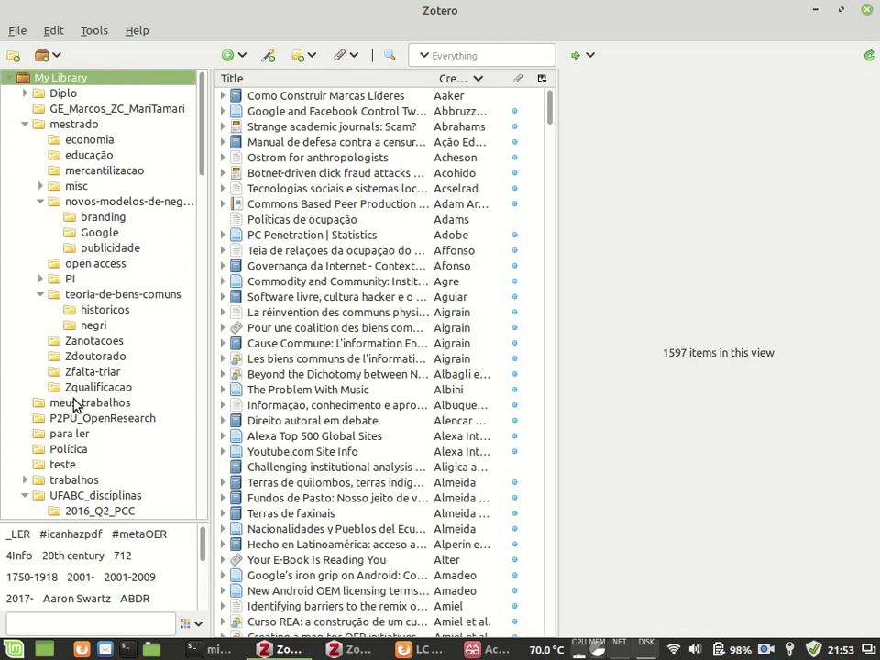
click(57, 128)
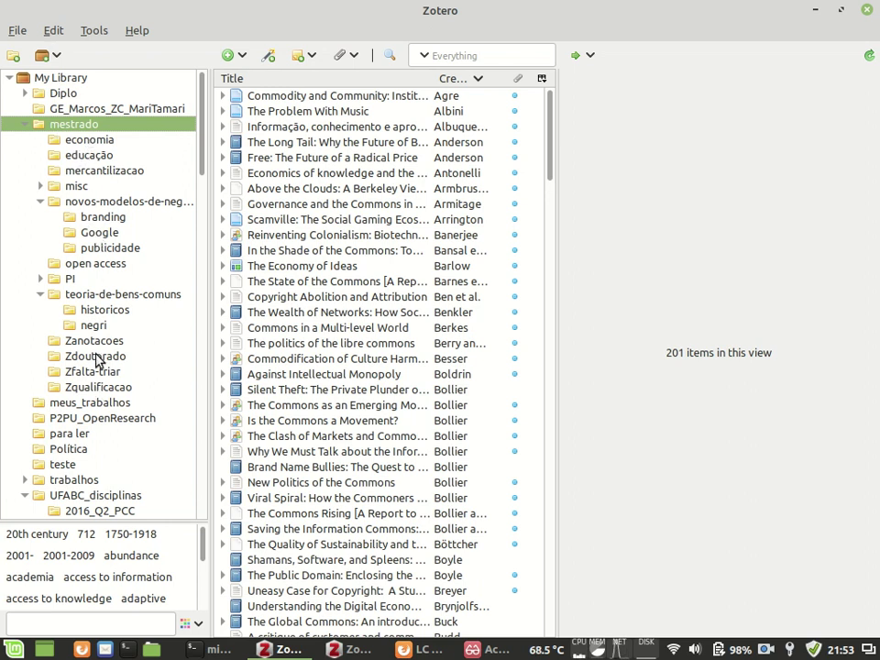
scroll(95, 359, down, 5)
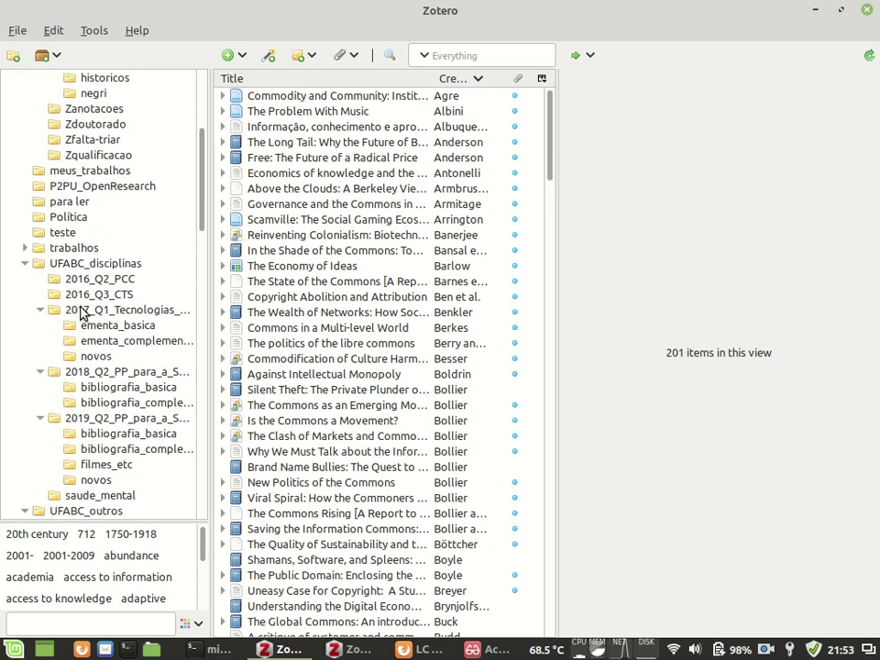
click(25, 249)
click(60, 248)
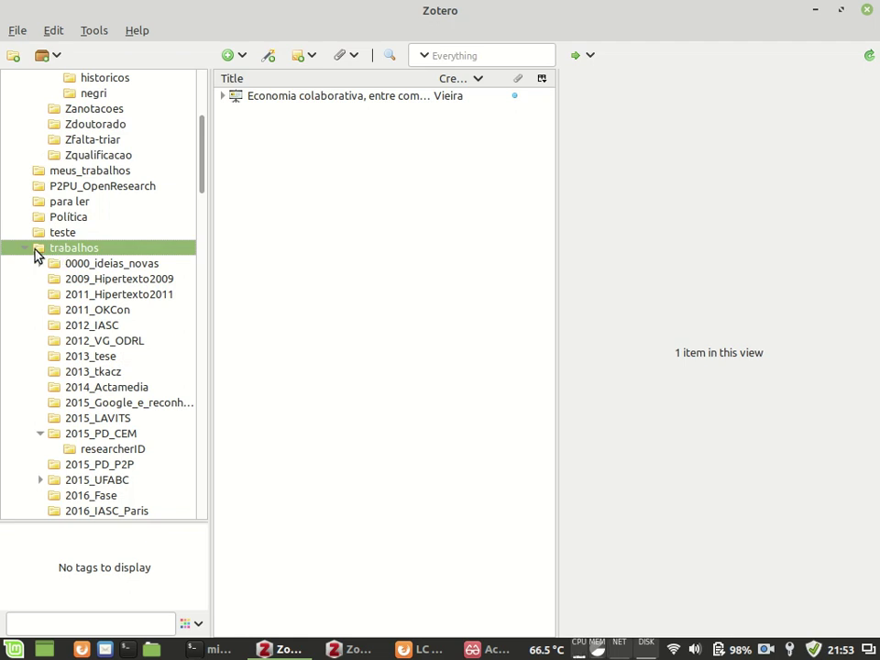
click(105, 358)
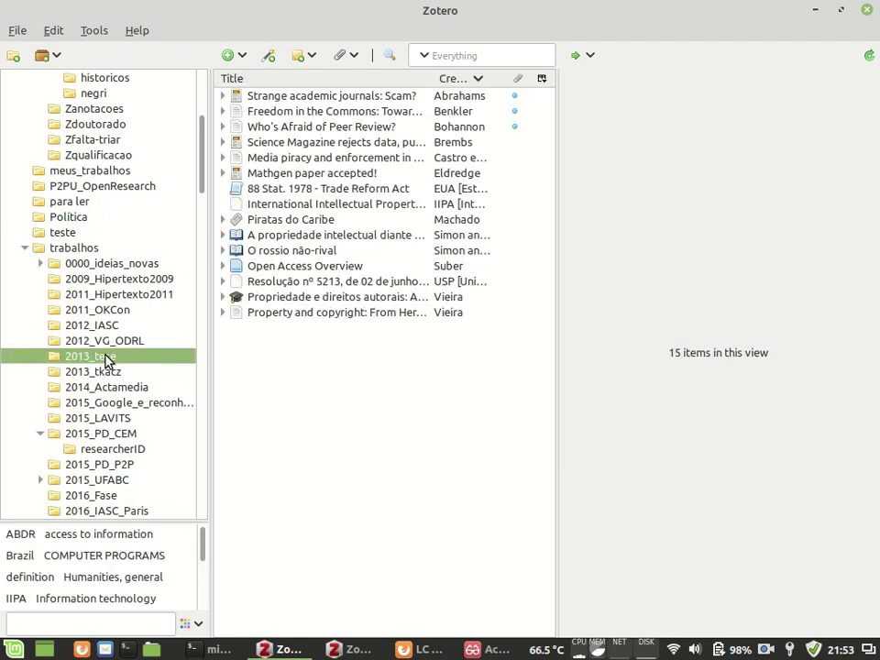
- View the 2019_Q2 course collection under UFABC_disciplinas and each of its subcollections: basic bibliography, complementary bibliography, filmes_etc and novos
scroll(104, 359, down, 13)
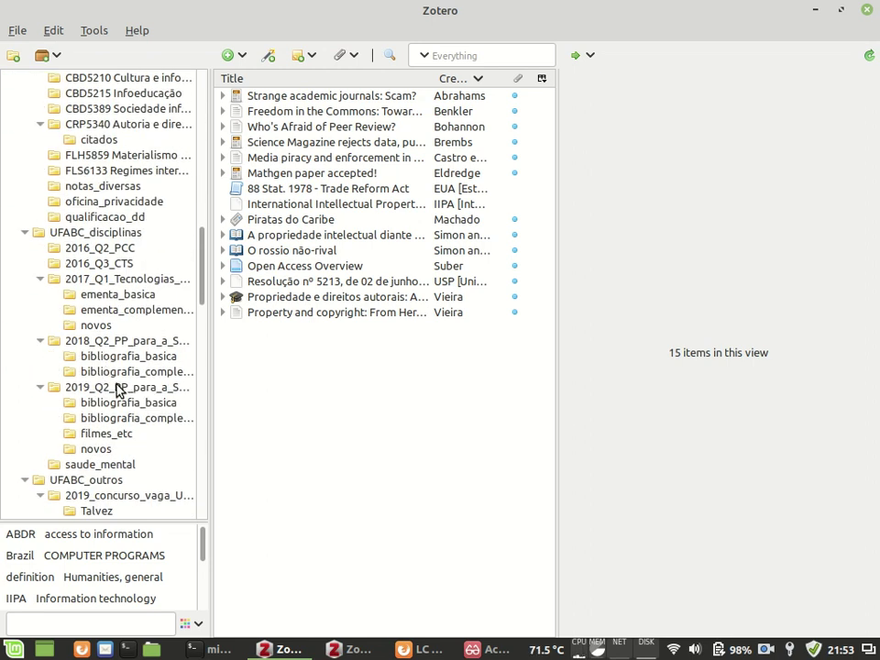
click(118, 388)
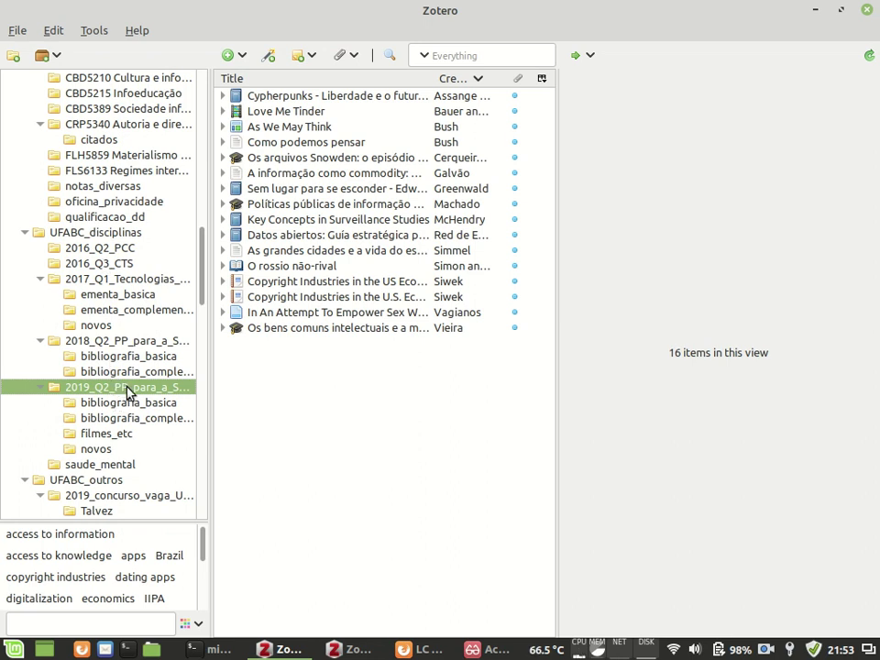
click(159, 386)
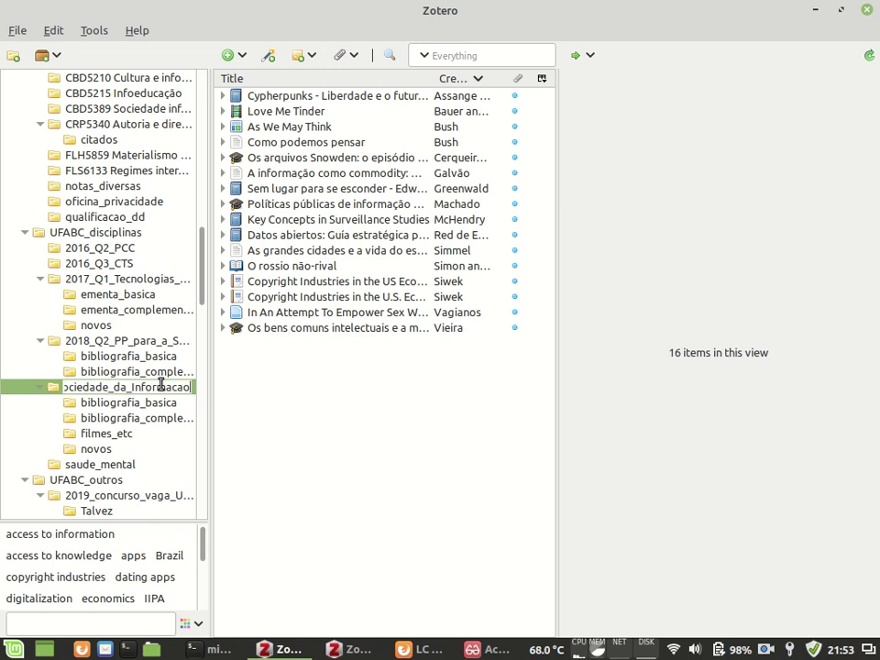
click(315, 405)
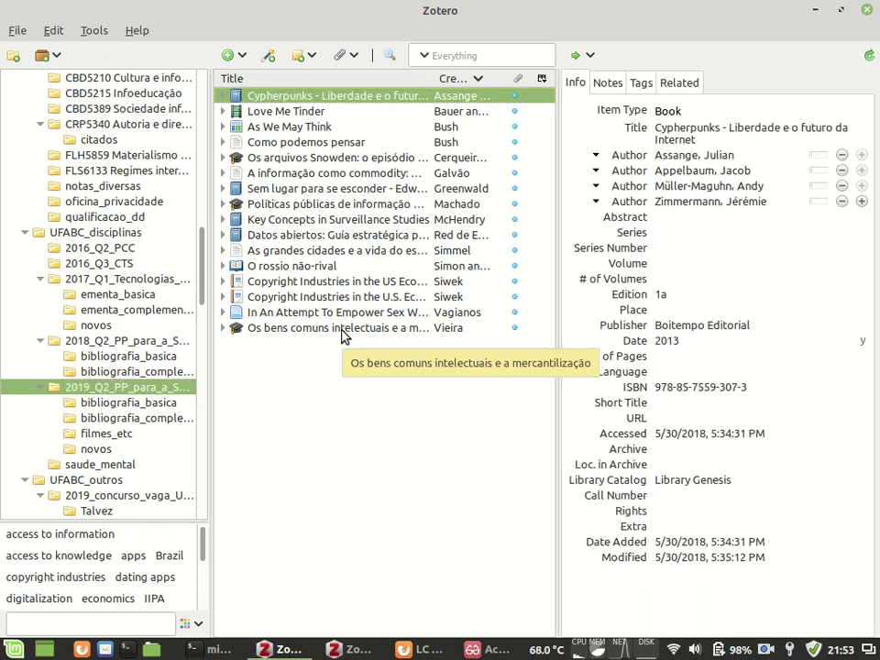
click(114, 403)
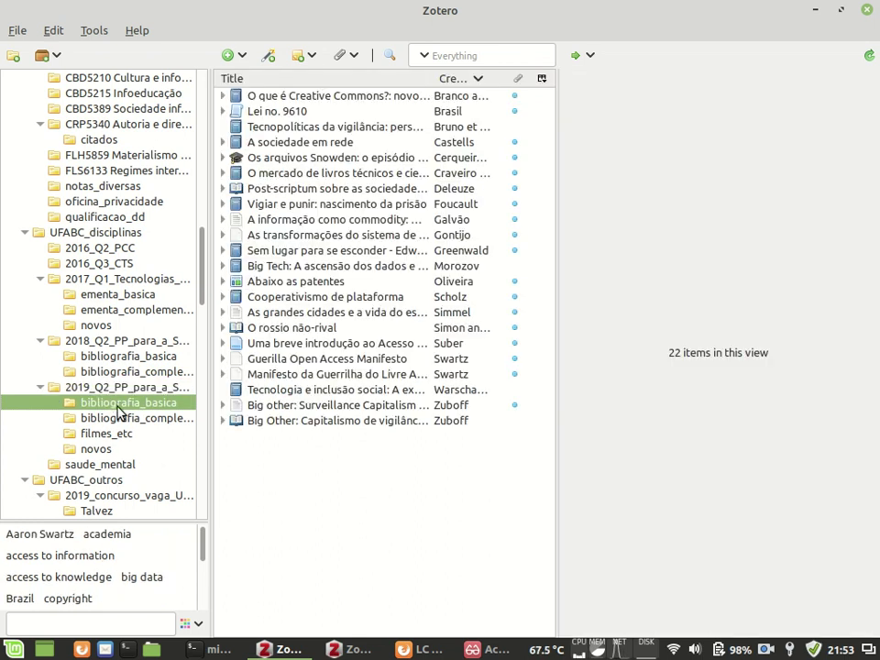
click(126, 418)
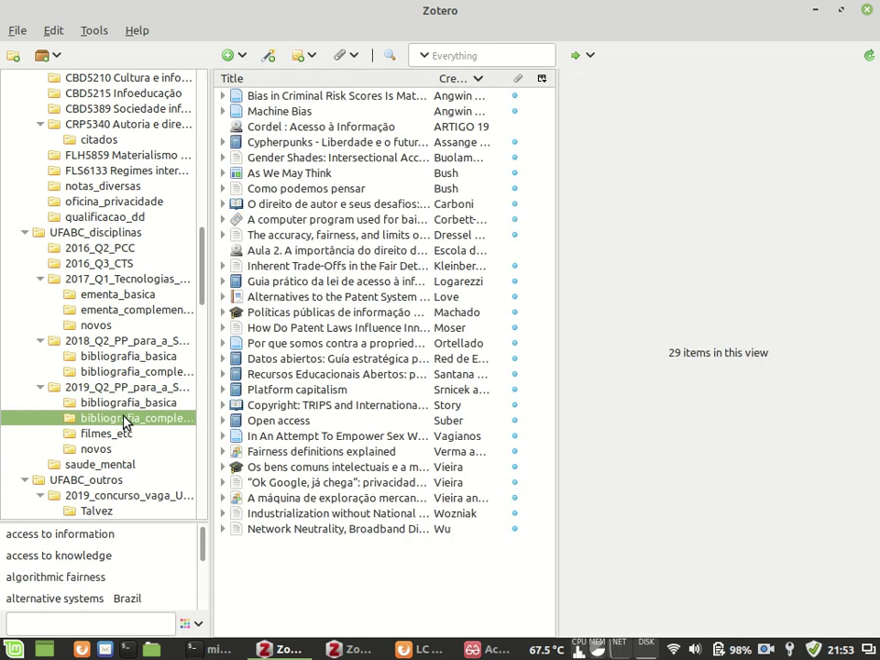
click(109, 433)
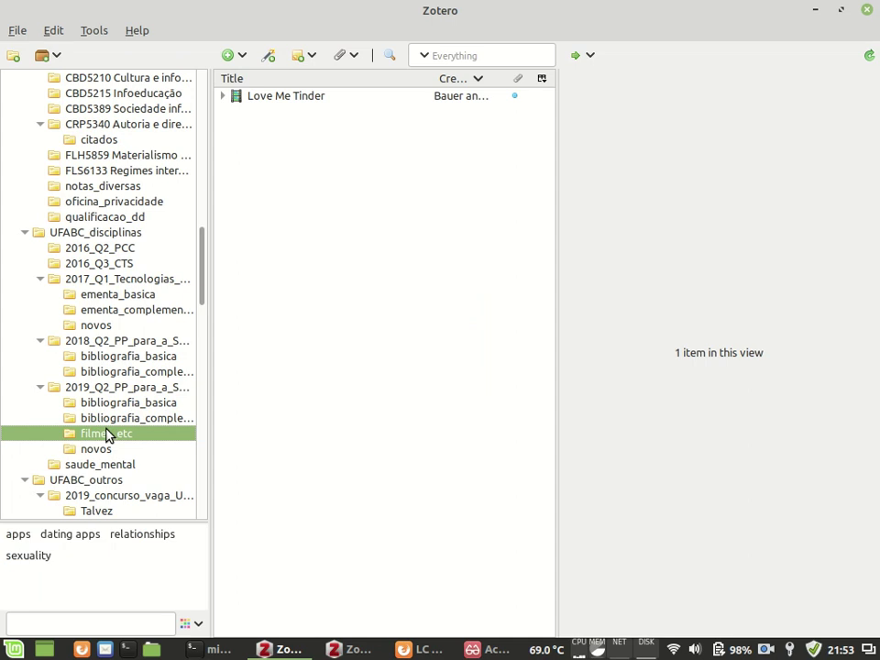
click(97, 449)
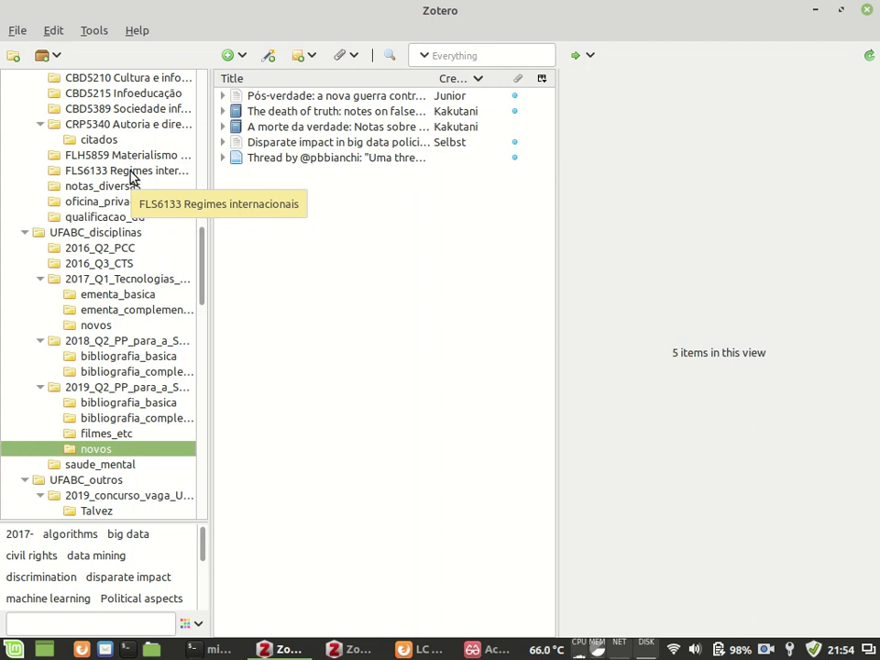
- Reopen the 2019_Q2 course's bibliografia_basica subcollection and inspect "Vigiar e punir: nascimento da prisão" and "Post-scriptum sobre as sociedades de controle"
click(103, 390)
click(115, 406)
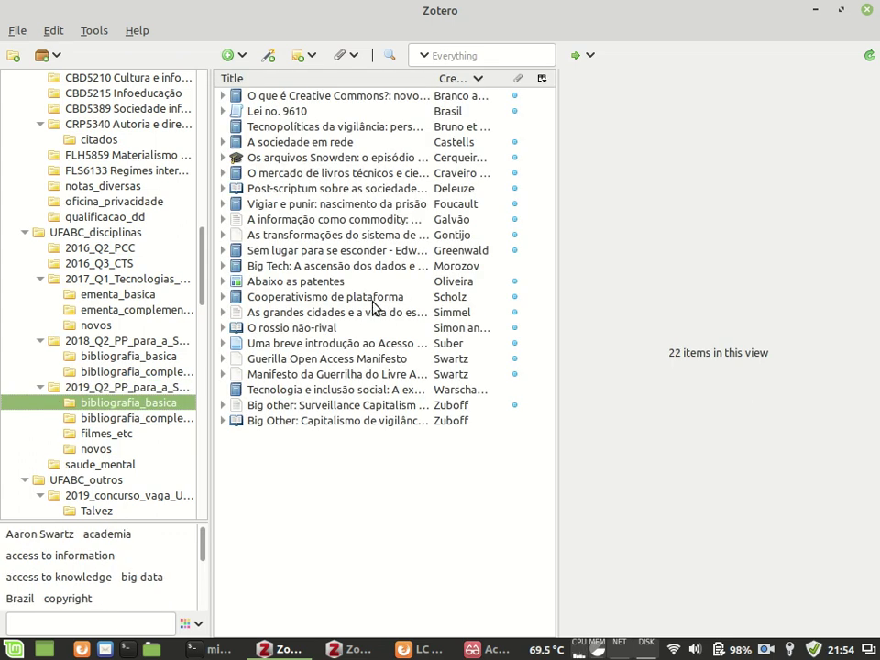
click(355, 206)
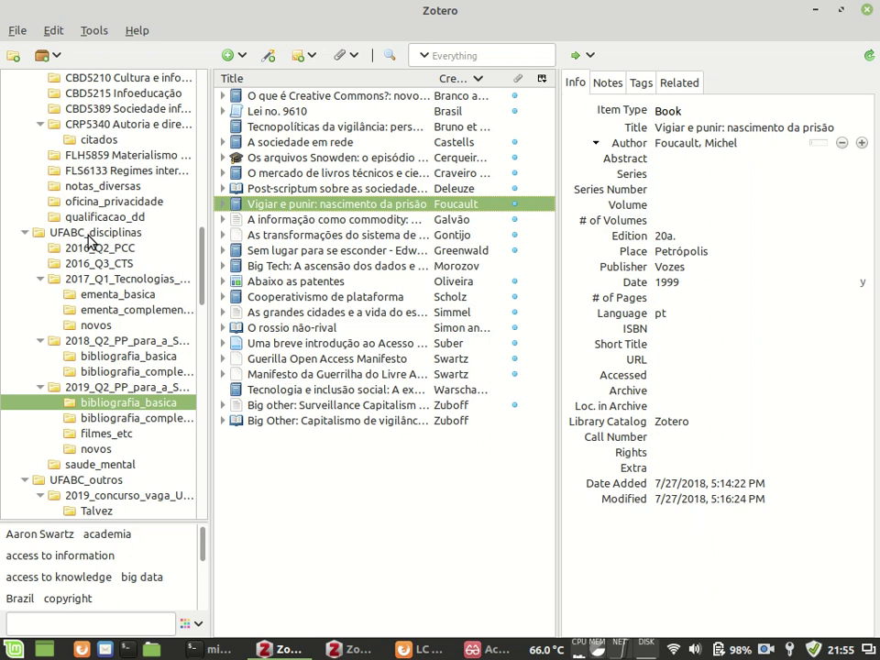
click(335, 188)
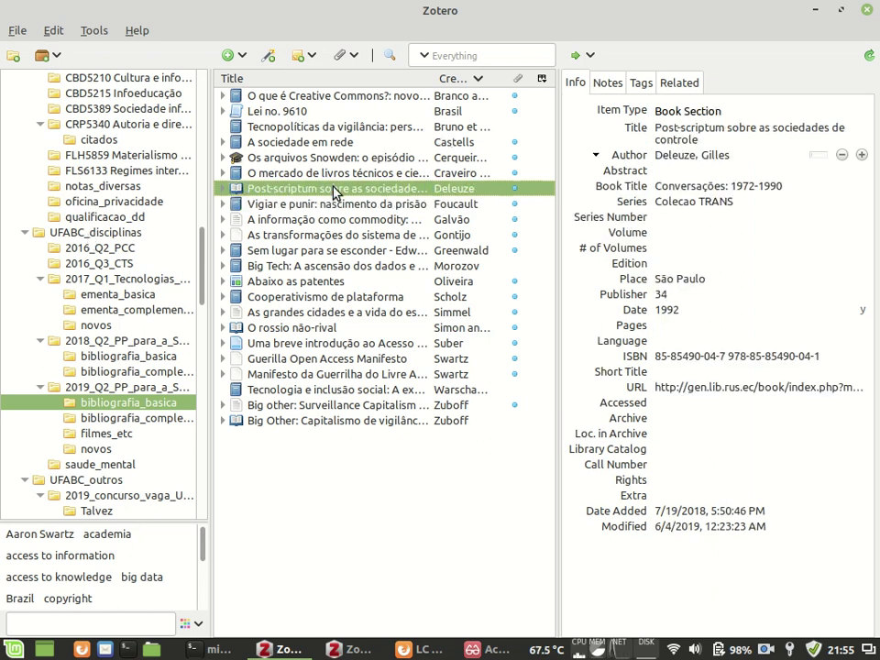
- Examine the tags assigned to the book "O que é Creative Commons?", including Brazil, creative commons and FGV
click(338, 98)
click(639, 83)
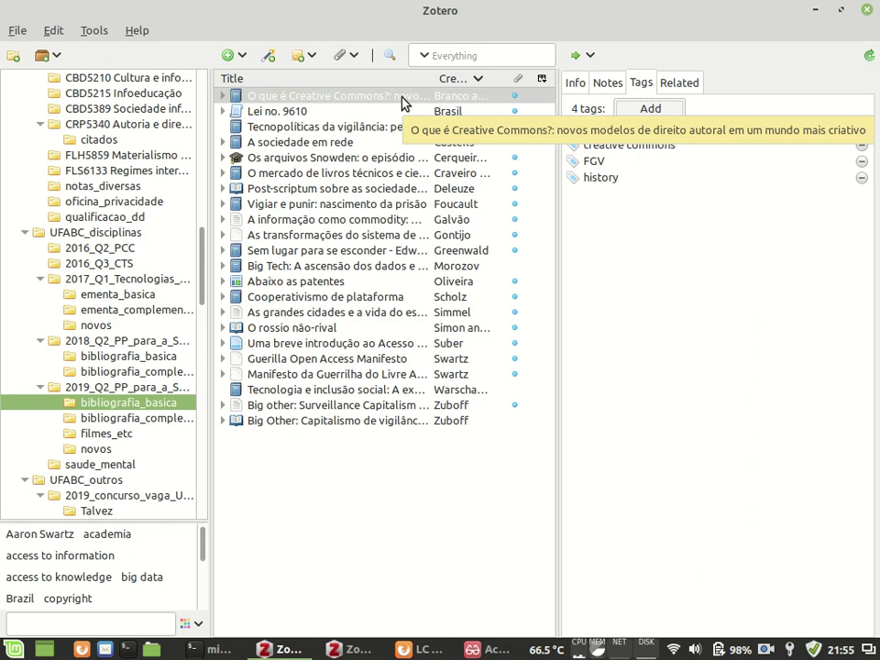
click(636, 162)
click(611, 132)
click(613, 165)
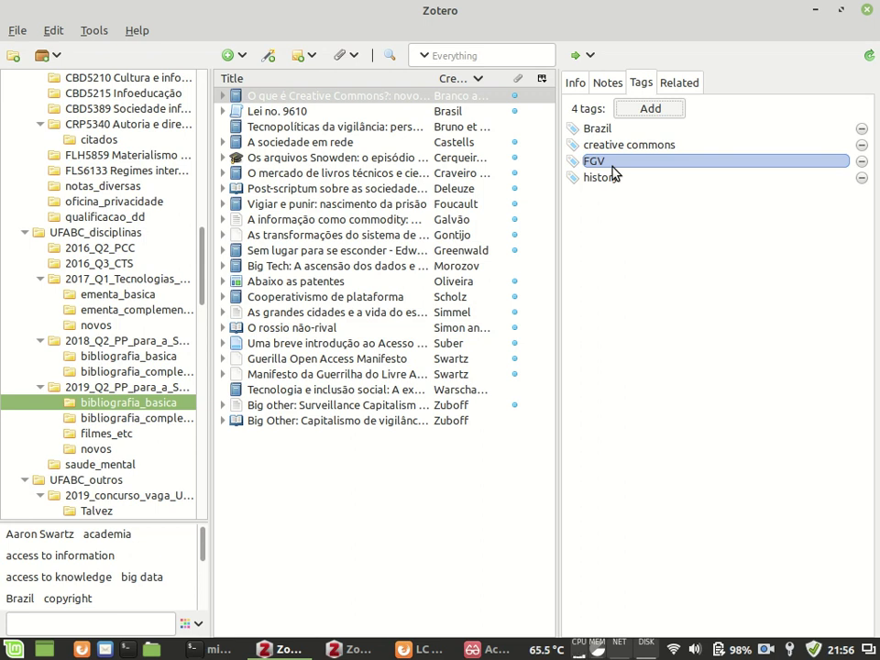
click(607, 131)
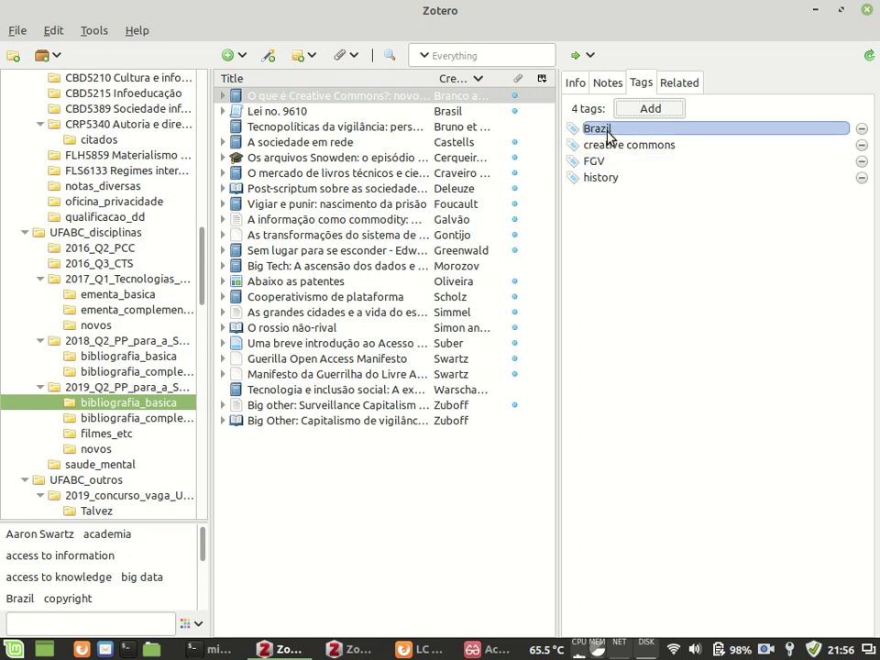
click(669, 149)
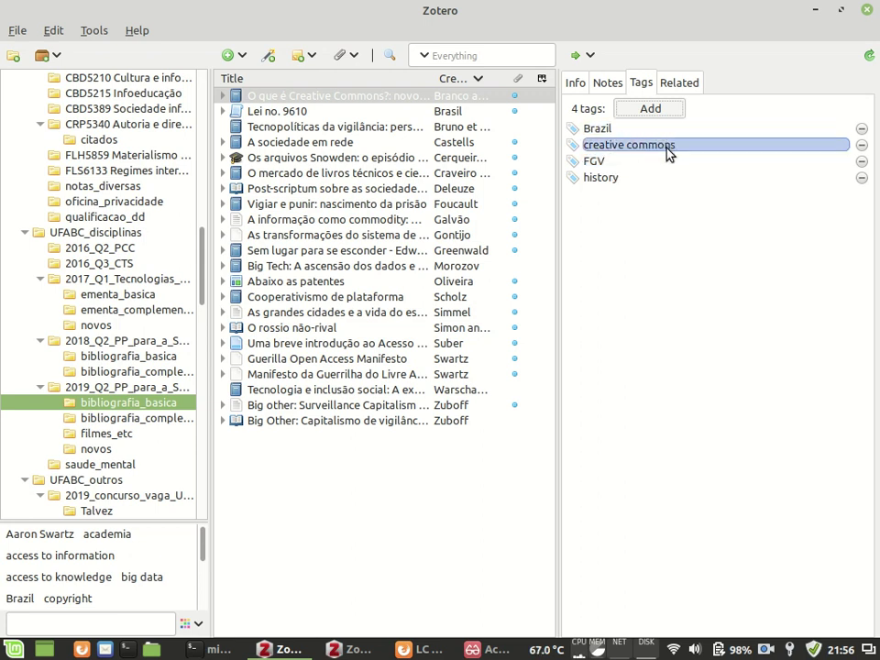
- Examine the FGV and history tags of the book "O que é Creative Commons?" without changing them
click(643, 165)
click(625, 194)
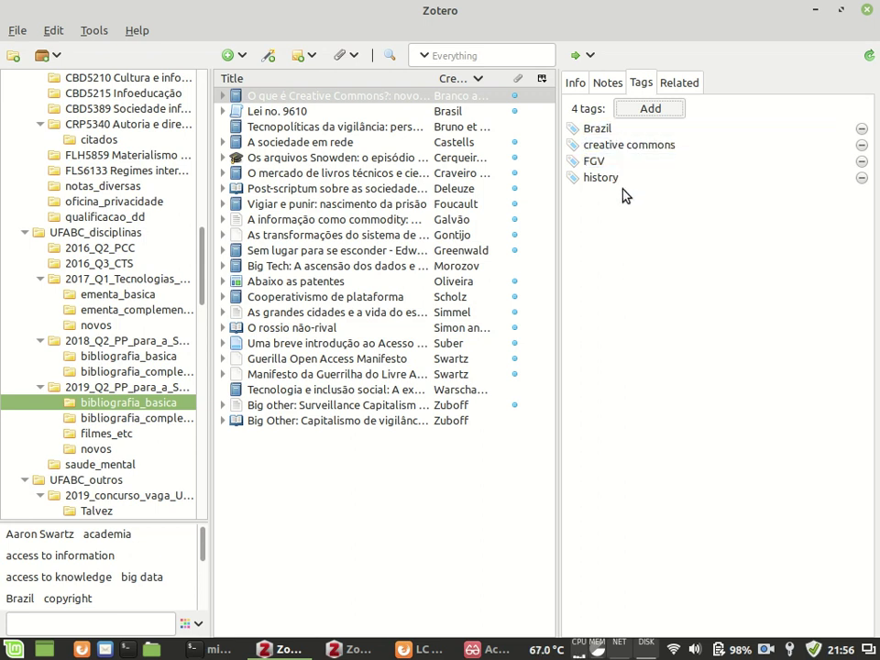
click(624, 190)
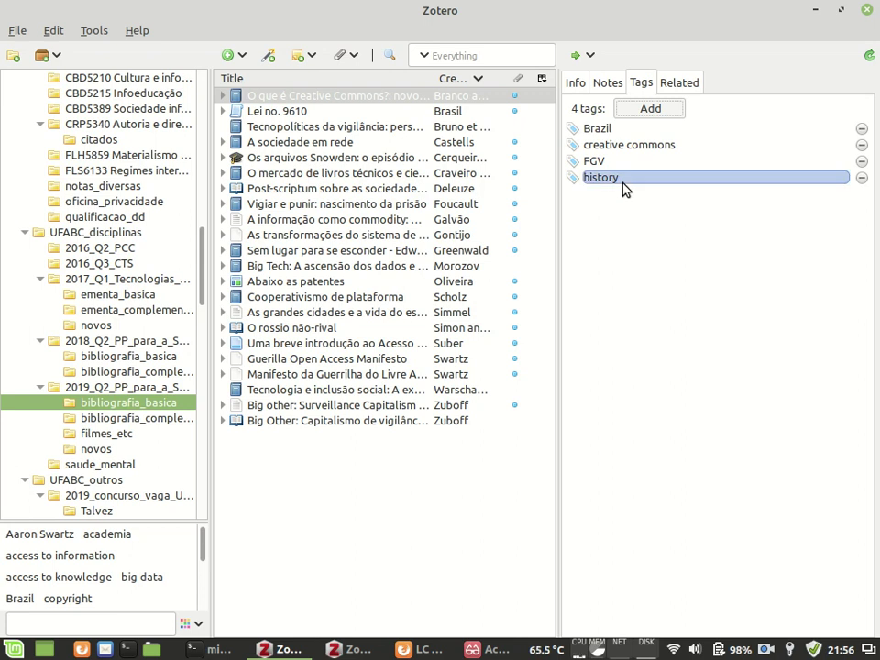
key(Return)
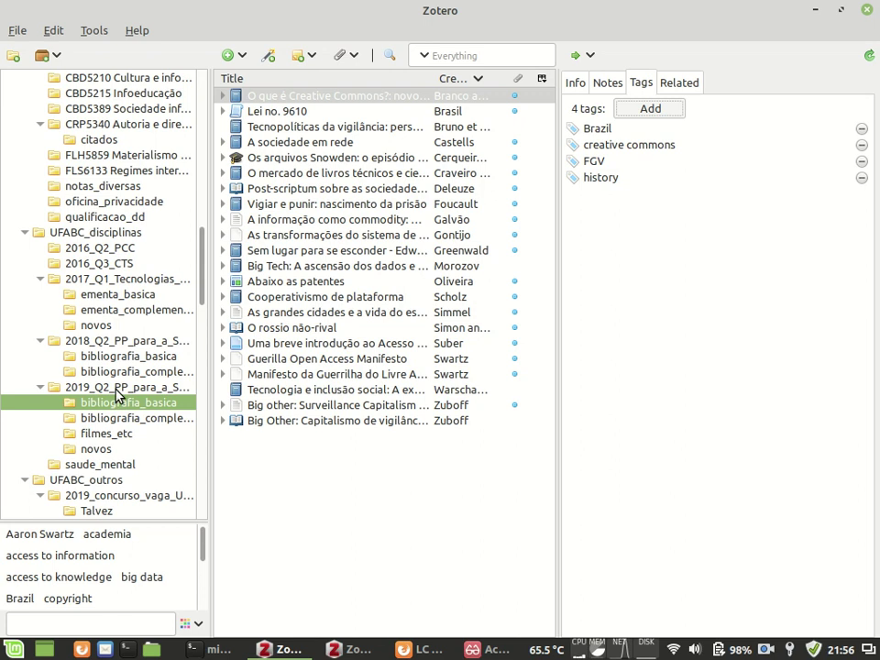
- Reopen the 2019_Q2 course's bibliografia_basica subcollection, filter its items by the "big data" tag, and remove the filter
click(115, 390)
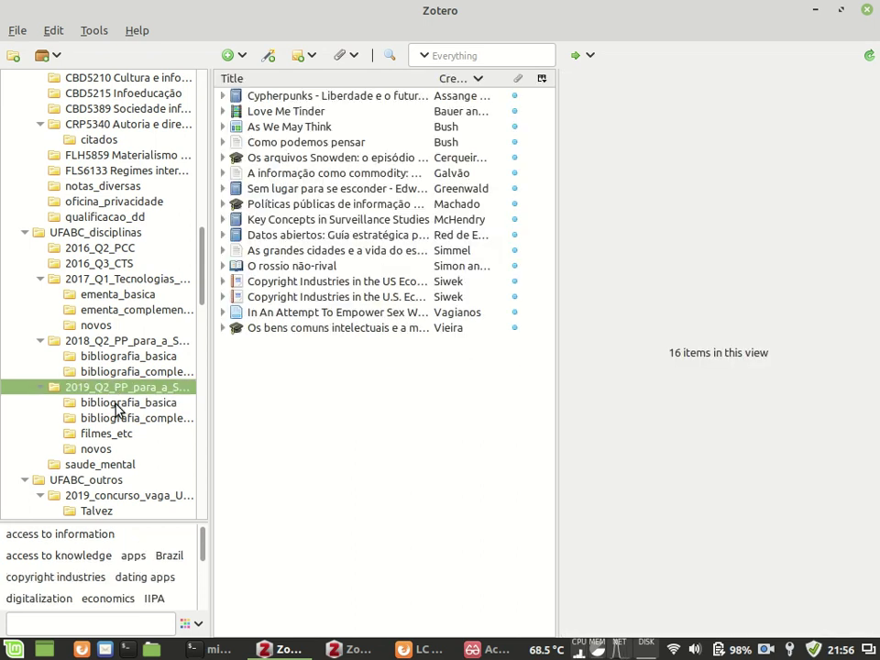
click(116, 408)
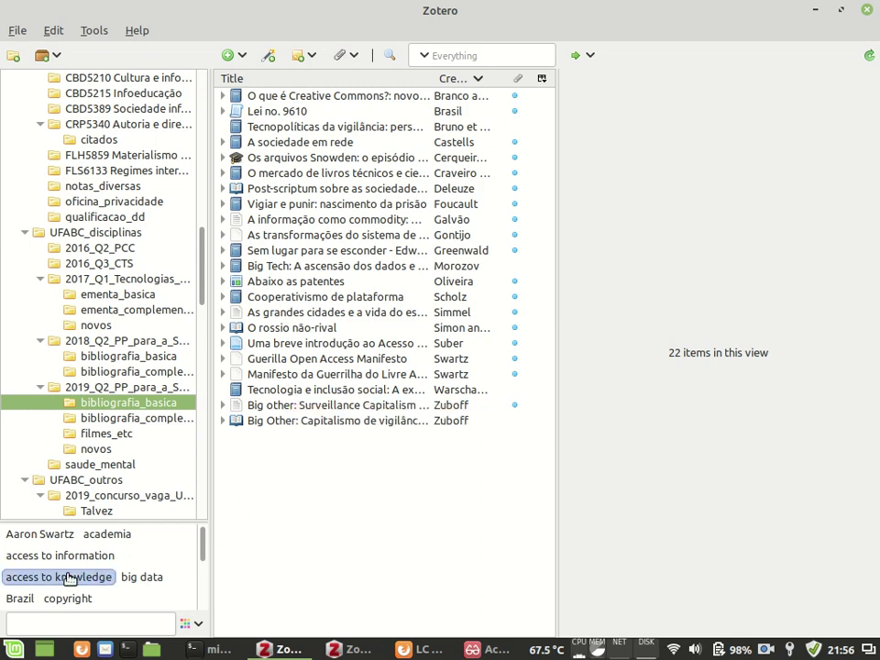
click(142, 578)
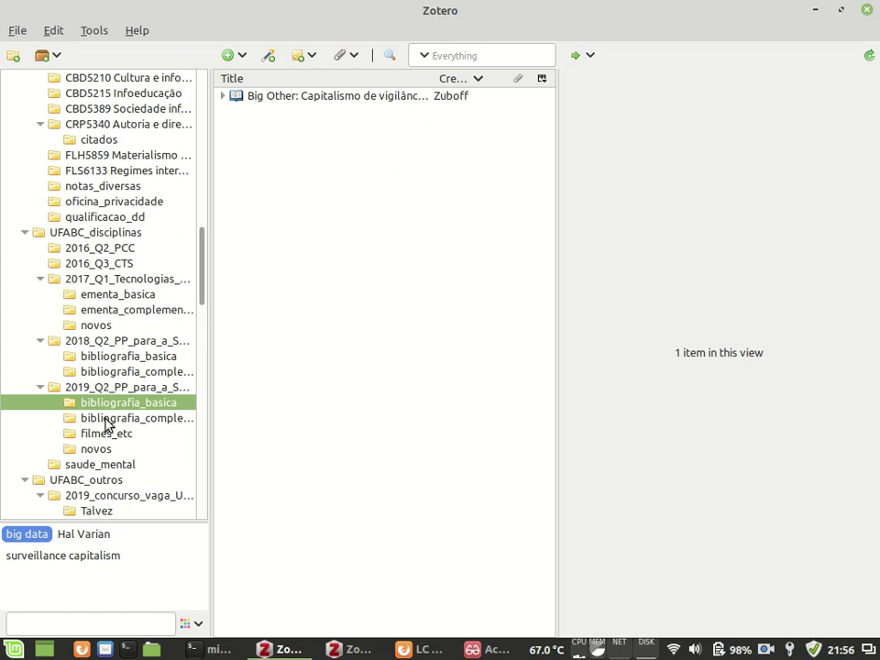
click(34, 539)
- Filter the bibliografia_basica items by the "precarization" tag, and remove that filter
scroll(55, 560, down, 5)
scroll(55, 560, down, 2)
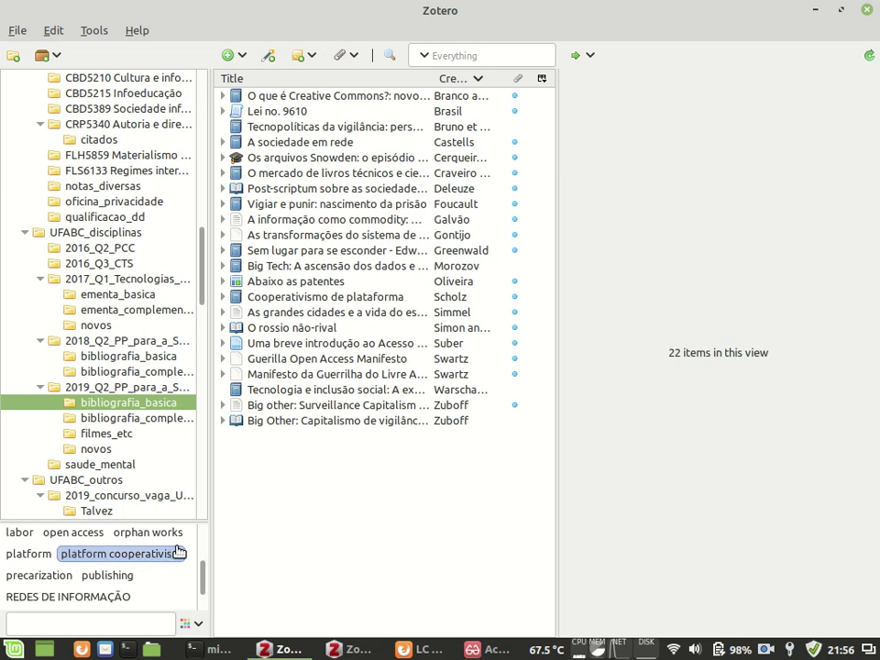
click(53, 576)
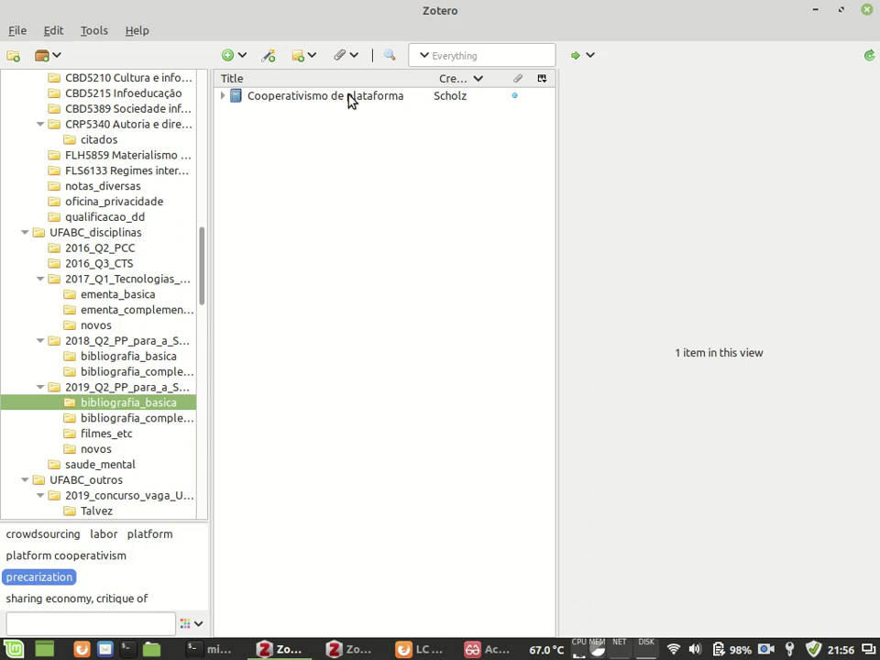
click(49, 582)
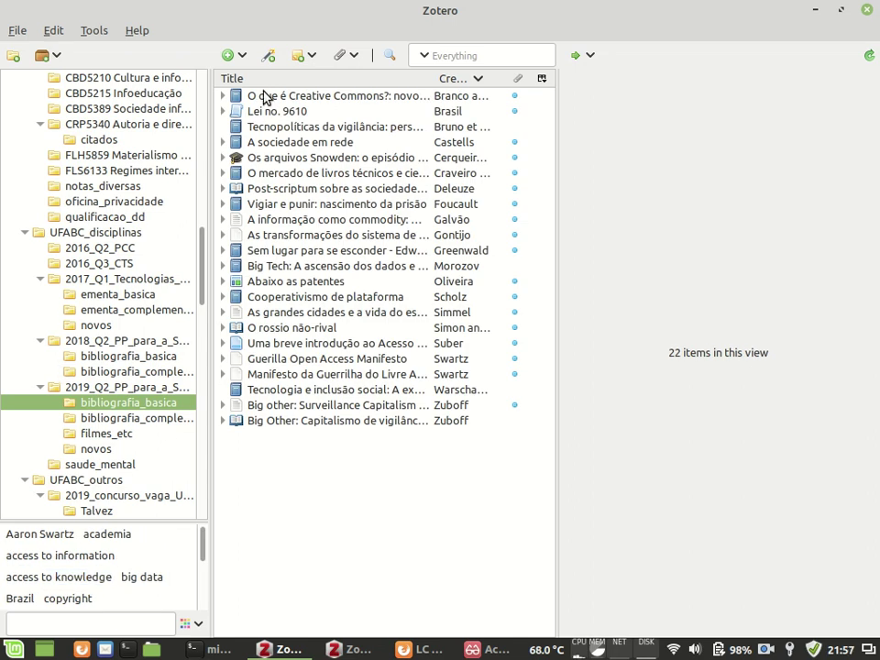
- Search the tags of My Library for "patent" and filter the library by the "Inventions and Patents" tag
scroll(203, 88, up, 10)
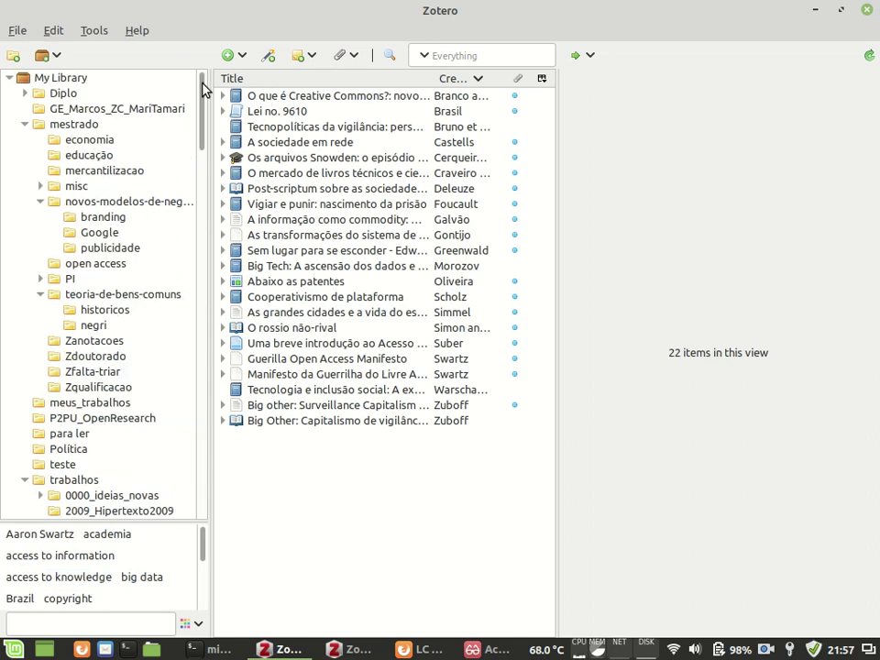
click(84, 81)
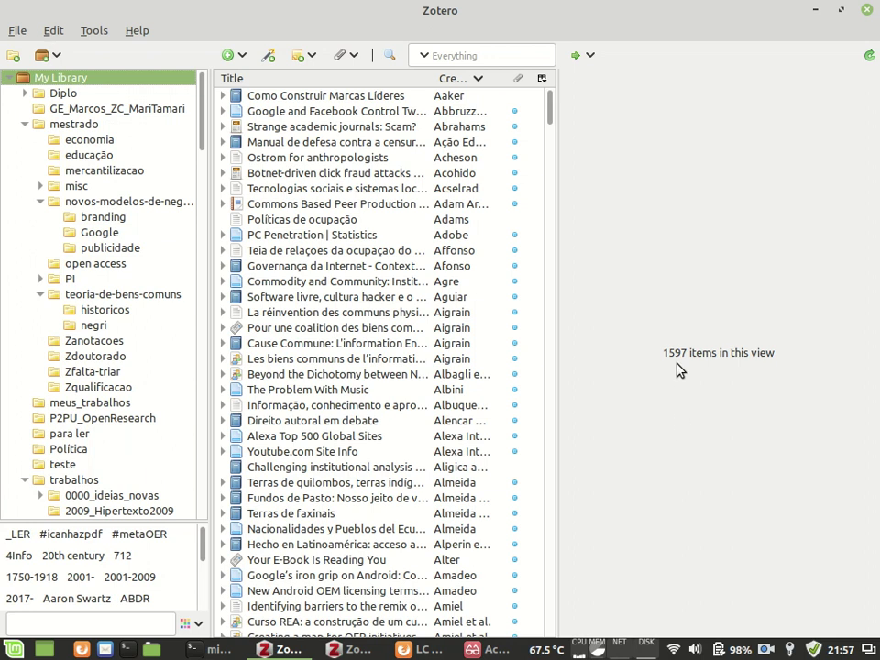
click(77, 625)
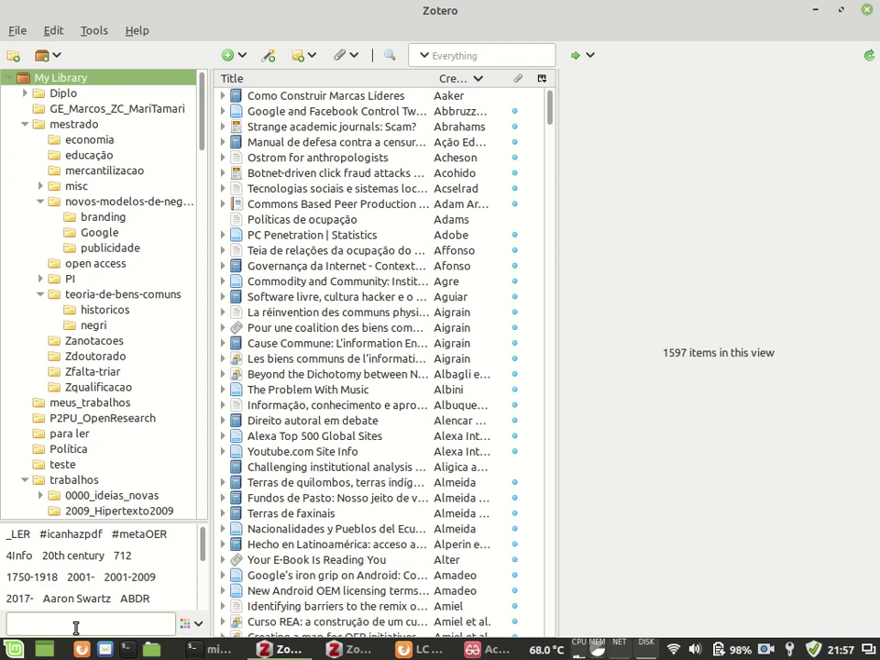
text(pa)
text(tent)
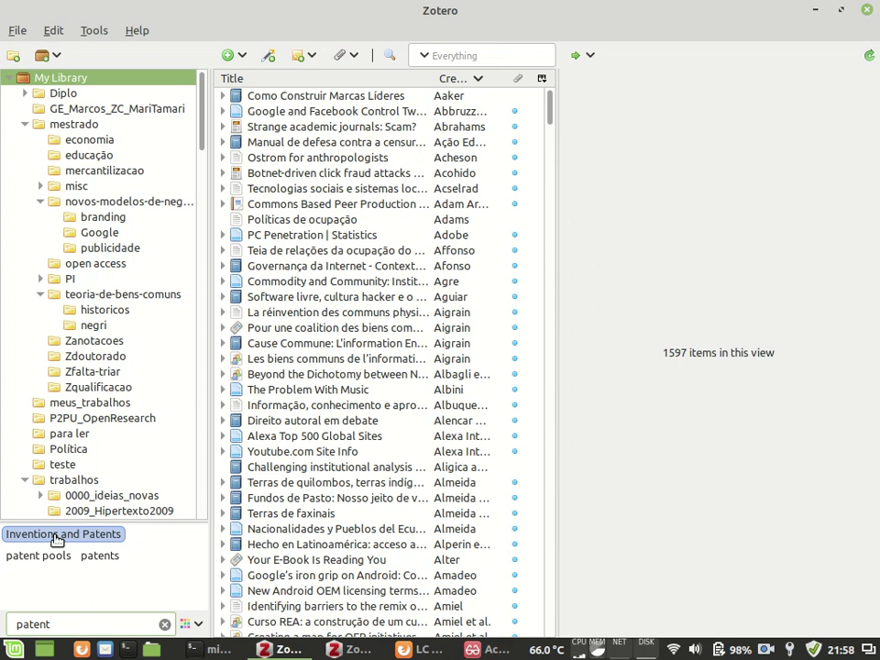
click(56, 536)
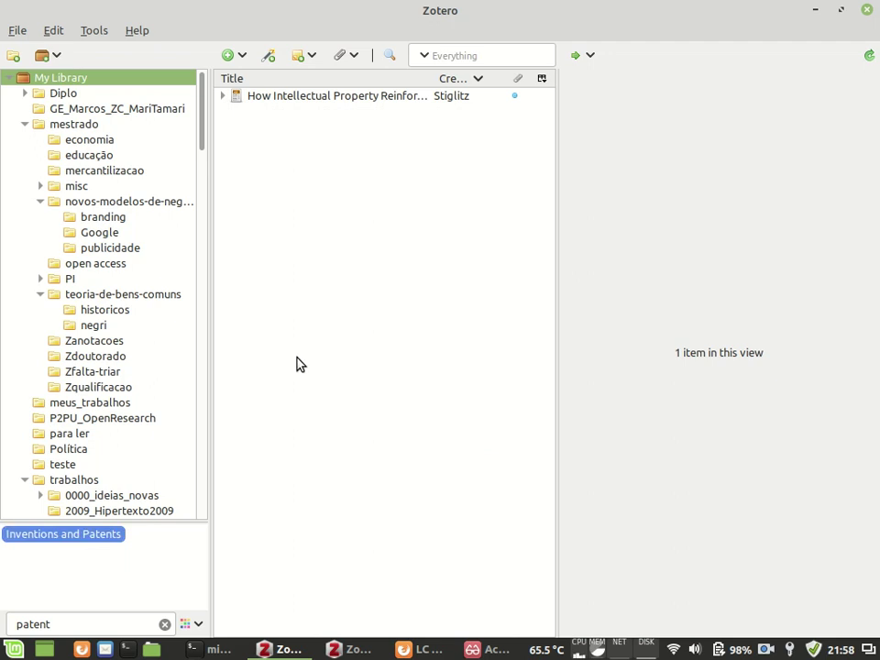
- Inspect the tags of the filtered Intellectual Property article, comparing its automatically added tags with the manual LIDO tag
click(280, 97)
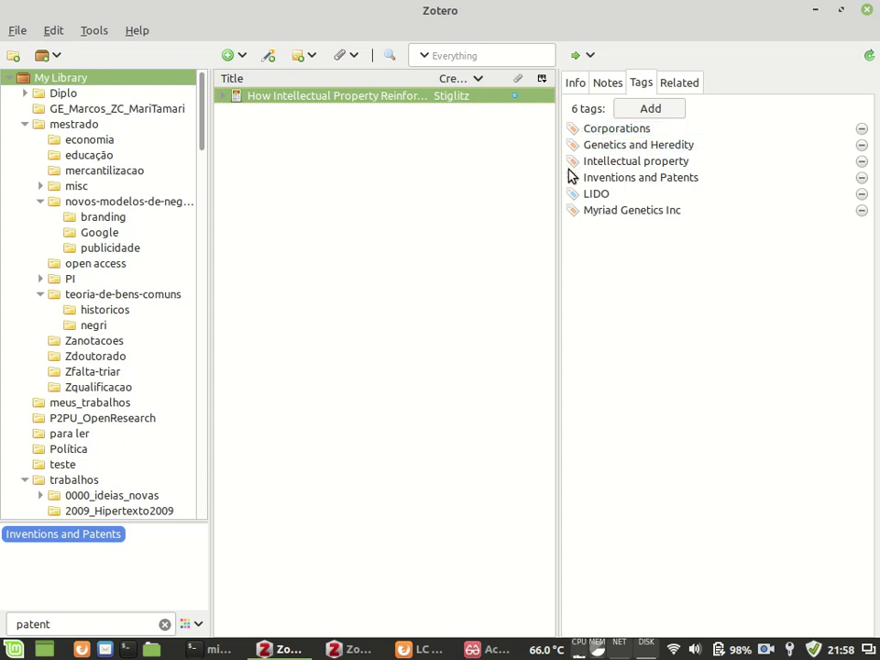
click(587, 198)
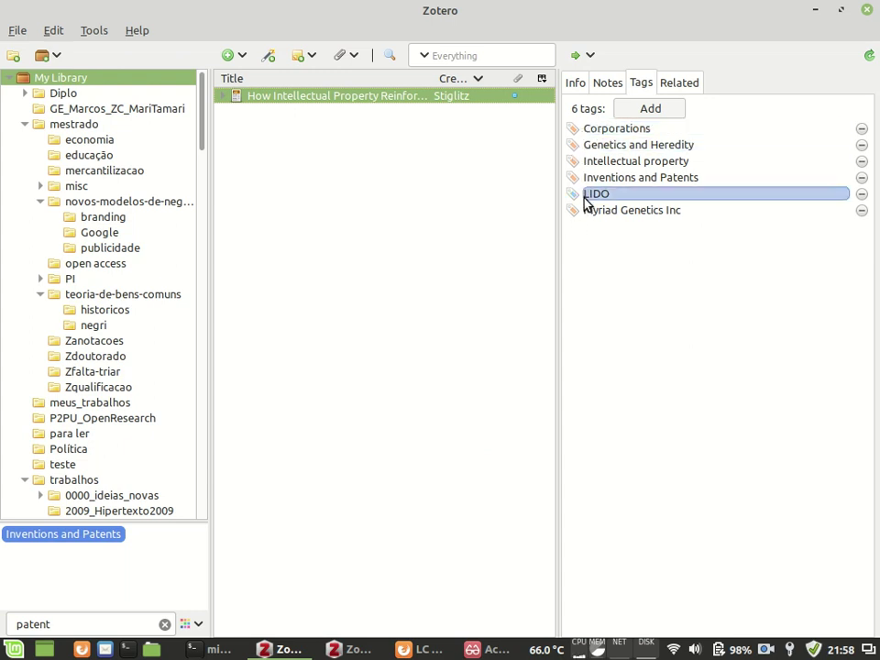
key(Escape)
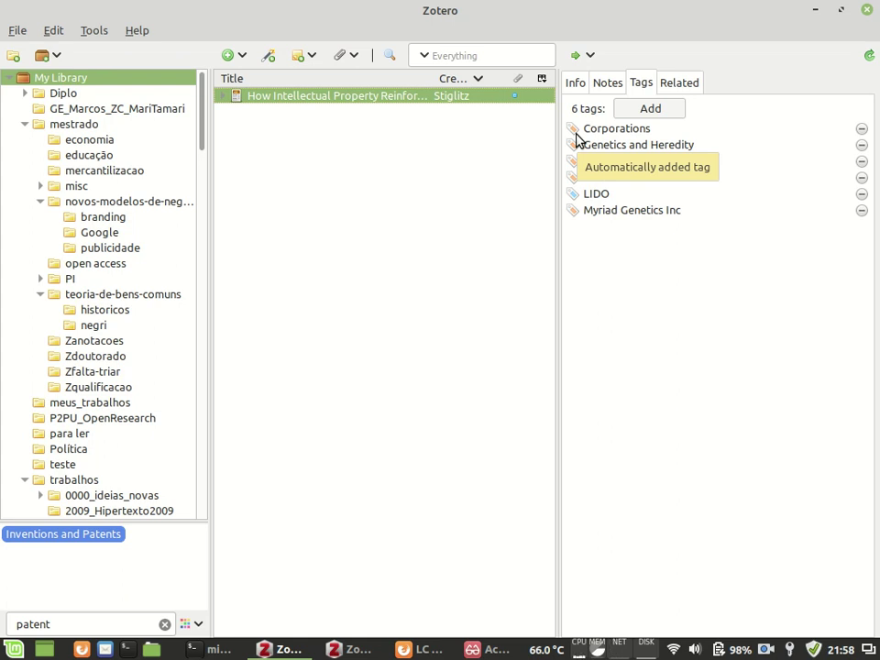
click(602, 195)
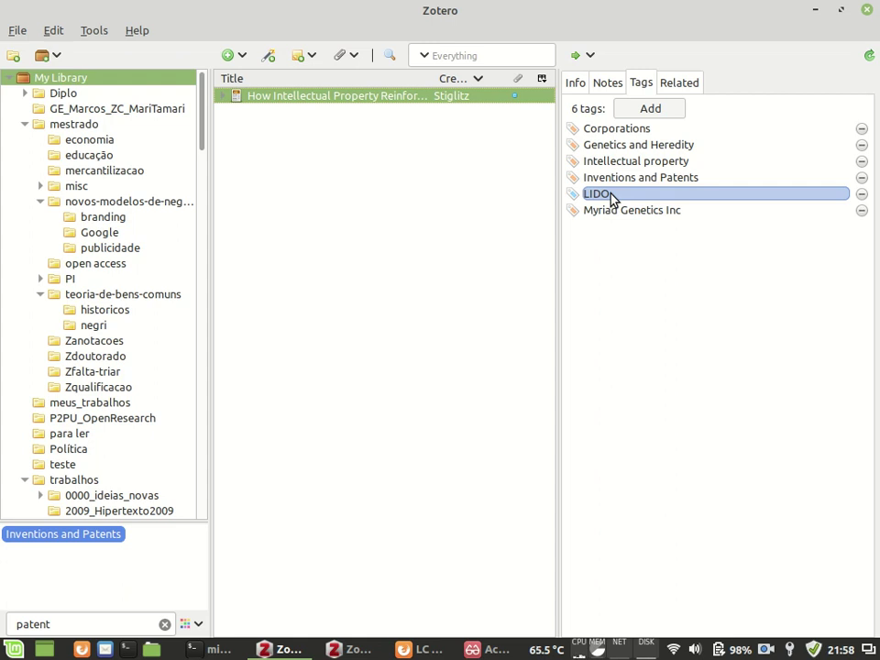
key(Return)
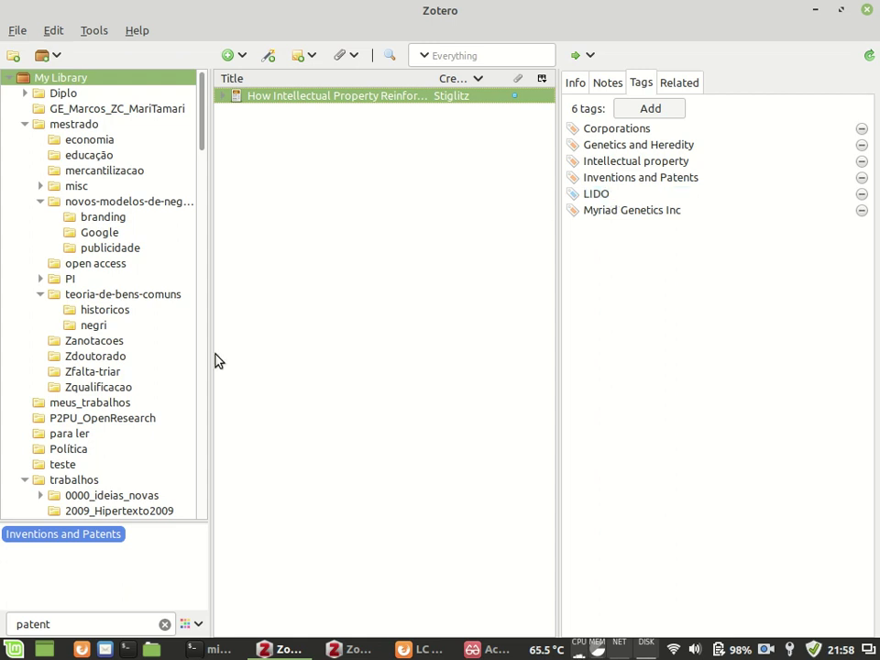
- Switch the library filter to the "patents" tag, search the remaining tags for "econo", and narrow the items by "knowledge economy"
click(62, 541)
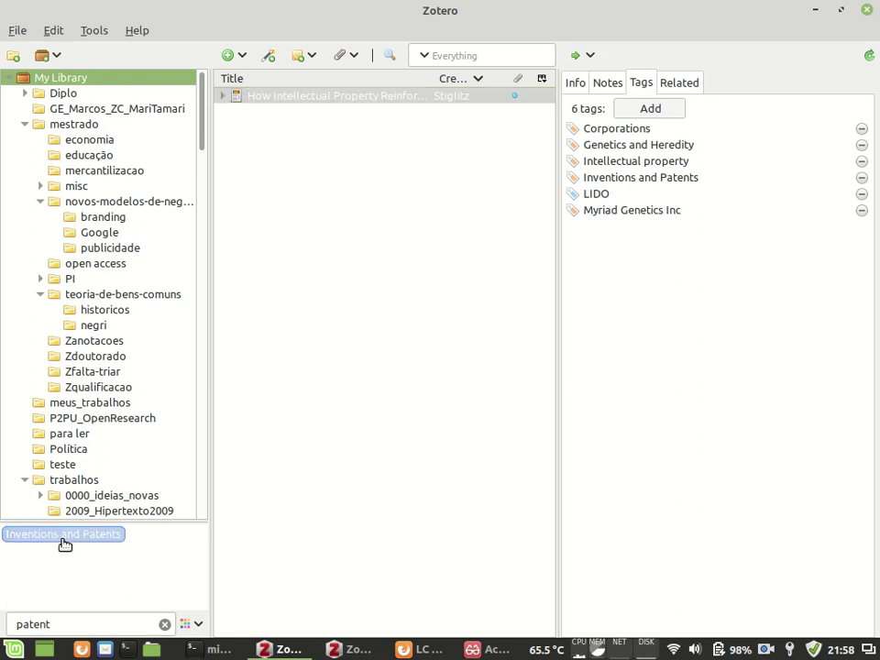
click(103, 556)
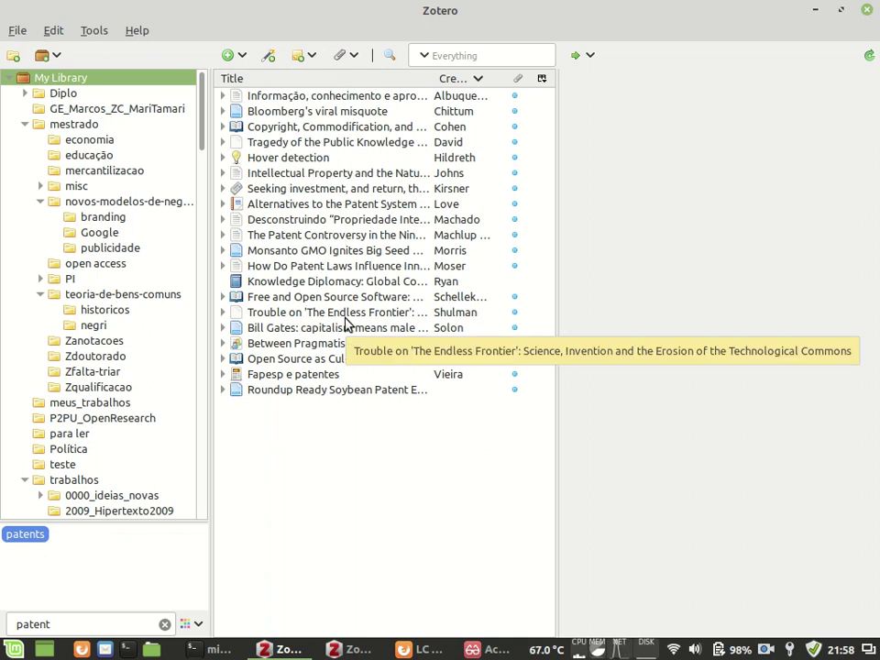
click(165, 625)
click(127, 622)
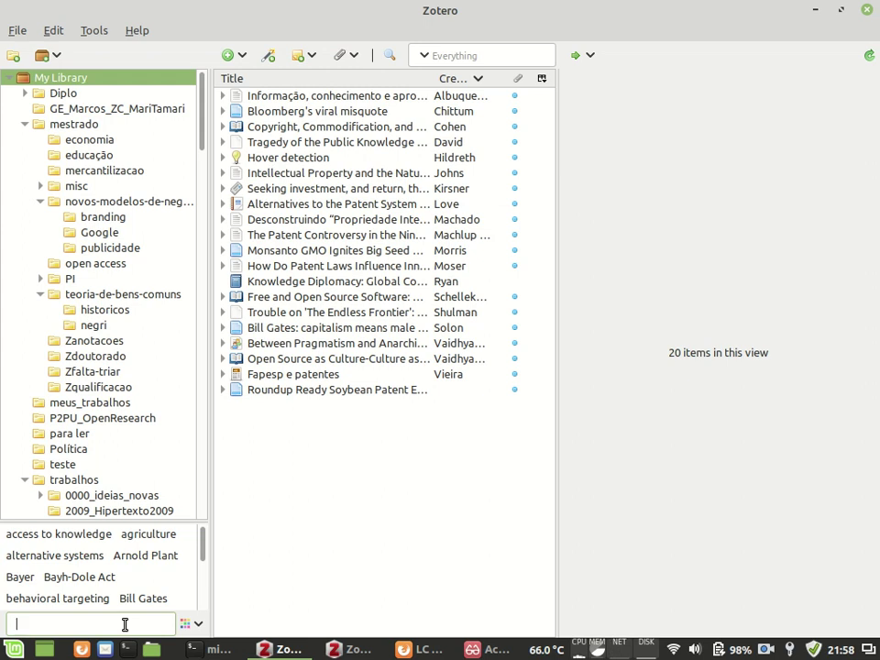
text(econo)
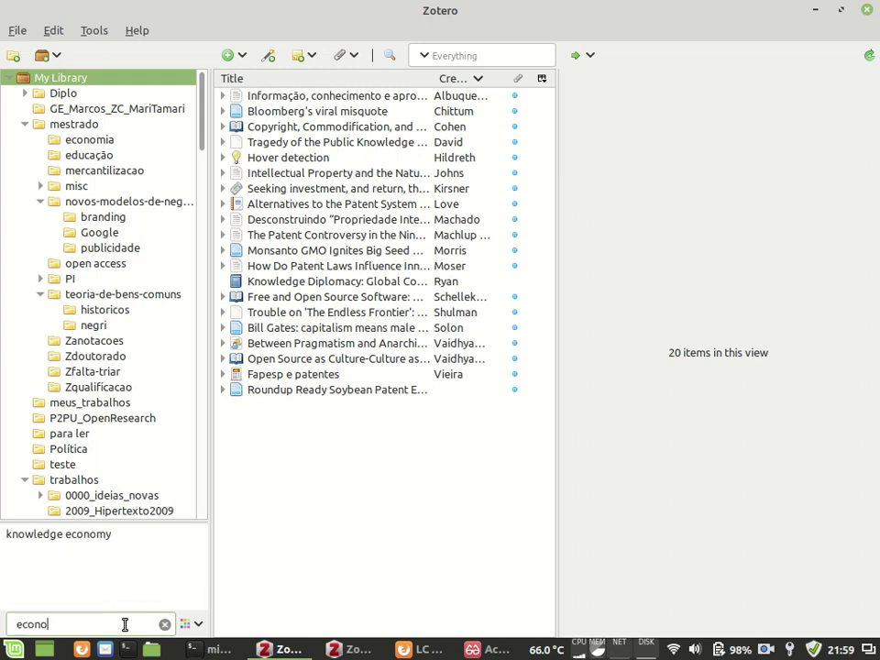
click(58, 537)
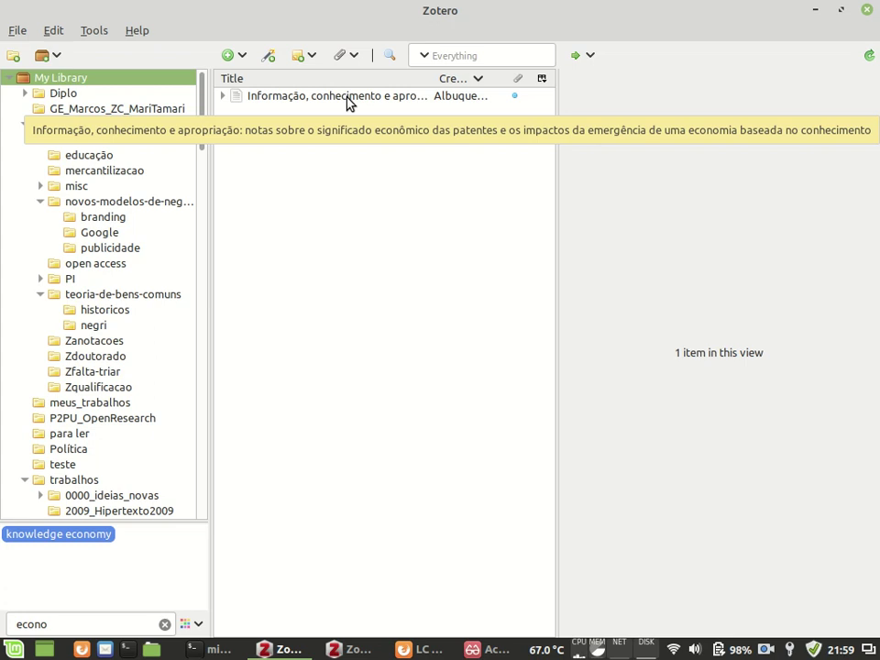
- Remove the "knowledge economy" and "patents" tag filters, finding the latter with the tag search "paten", and clear the tag search
click(71, 543)
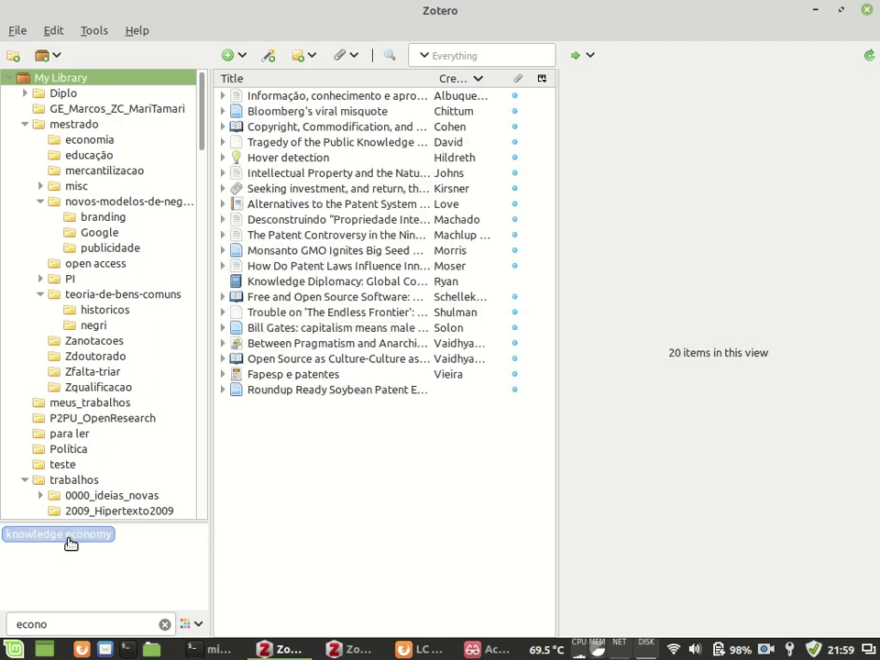
click(166, 625)
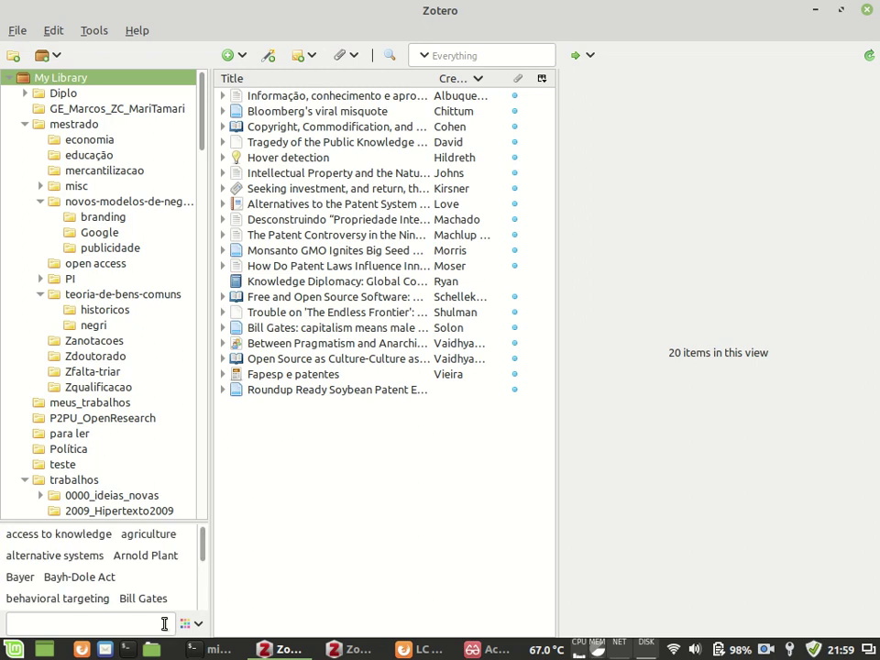
text(paten)
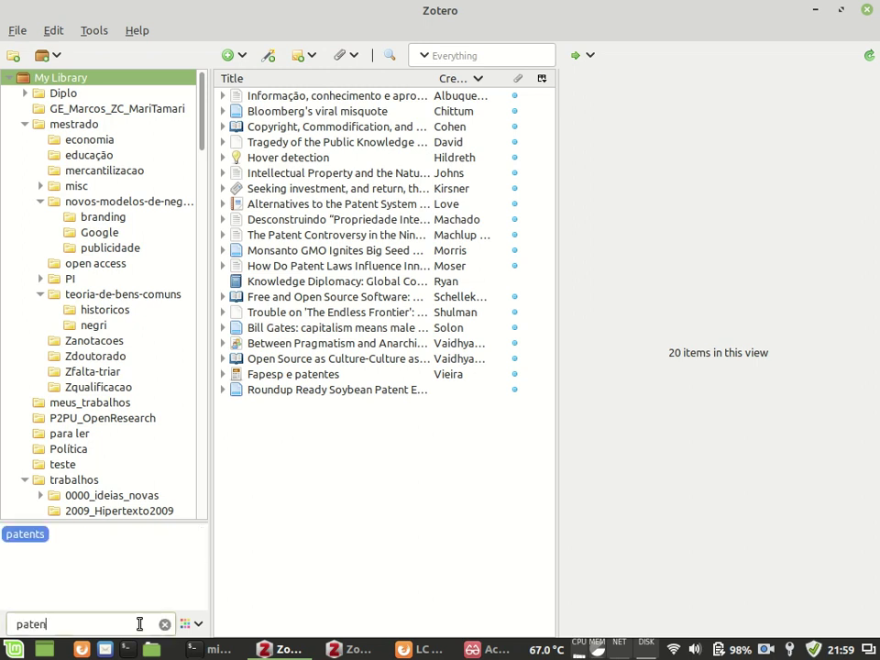
click(17, 535)
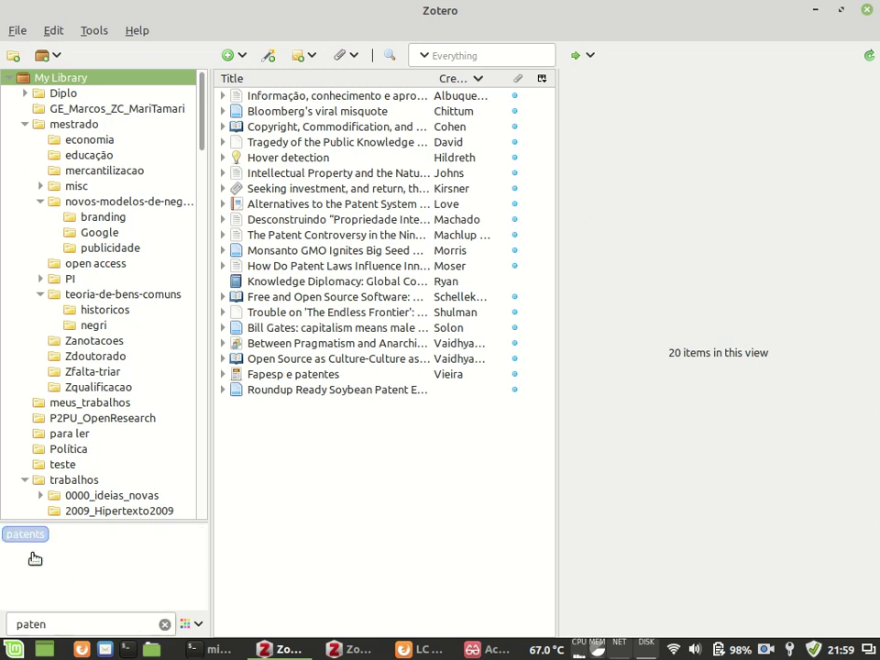
click(164, 624)
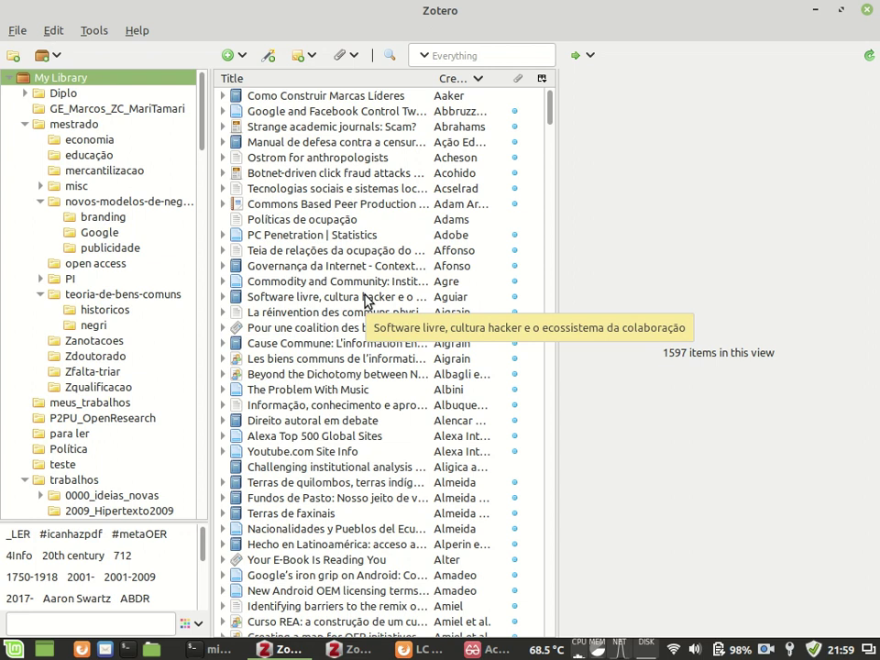
- Search everything in My Library for "ostrom" and inspect "Ostrom for anthropologists", "Omnia Sunt Communia" with its PDF, and the "A Função Social da Propriedade" thesis
click(460, 54)
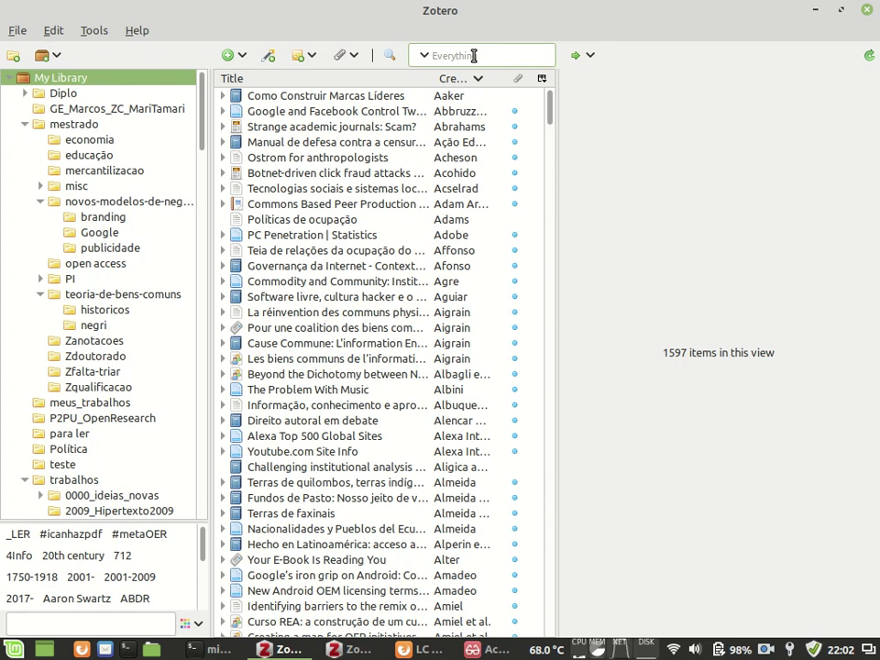
text(ostrom)
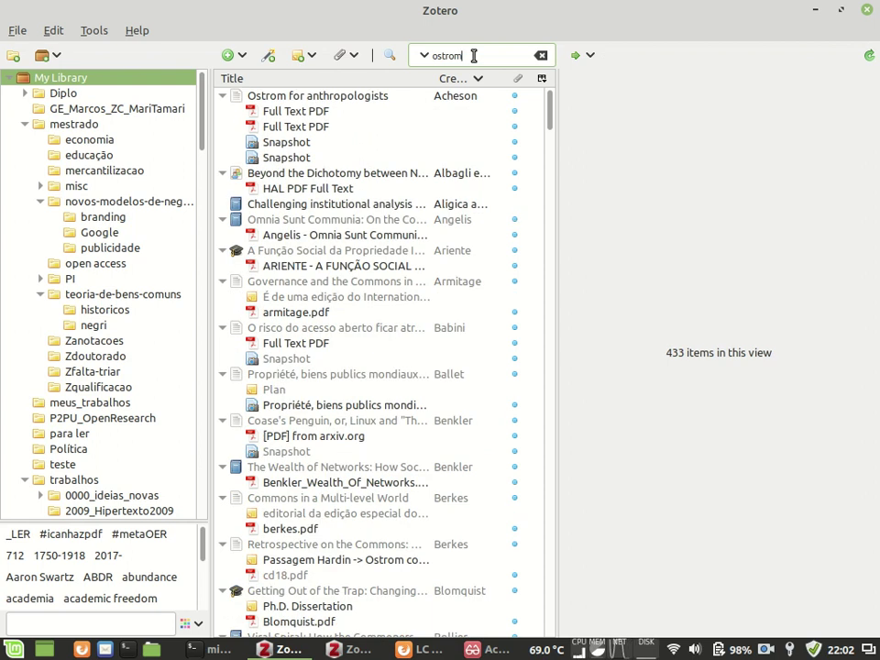
click(332, 99)
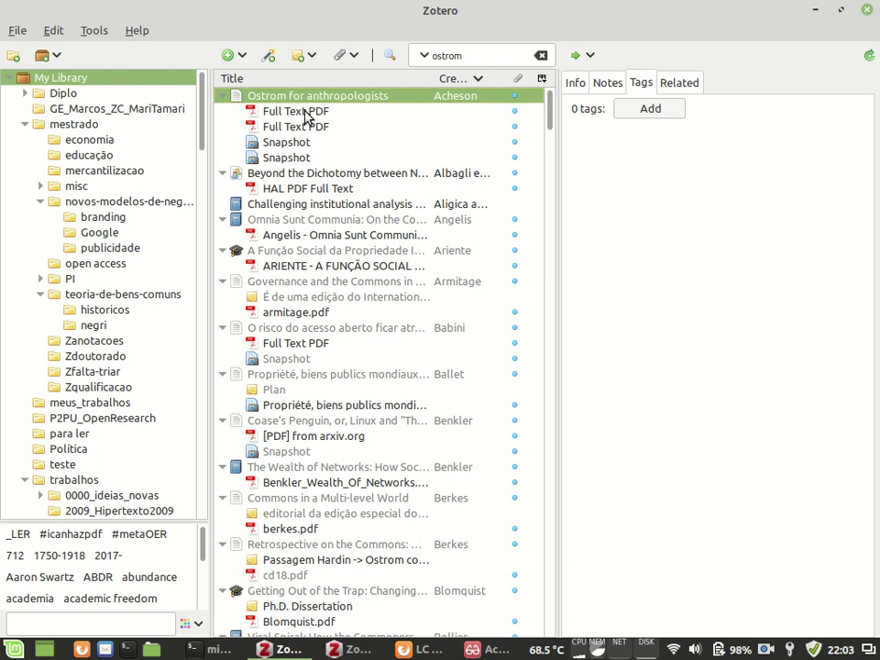
click(296, 221)
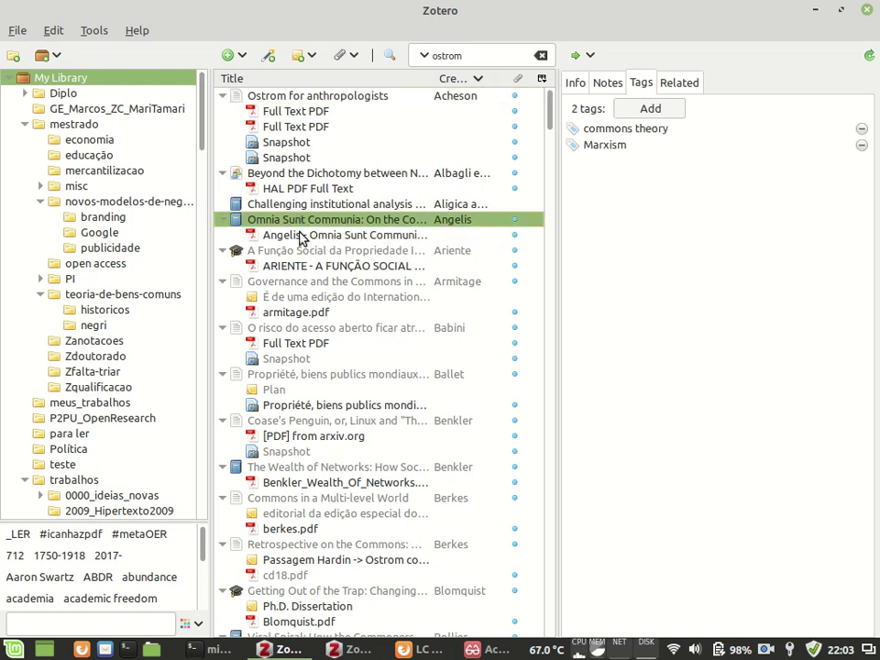
click(307, 234)
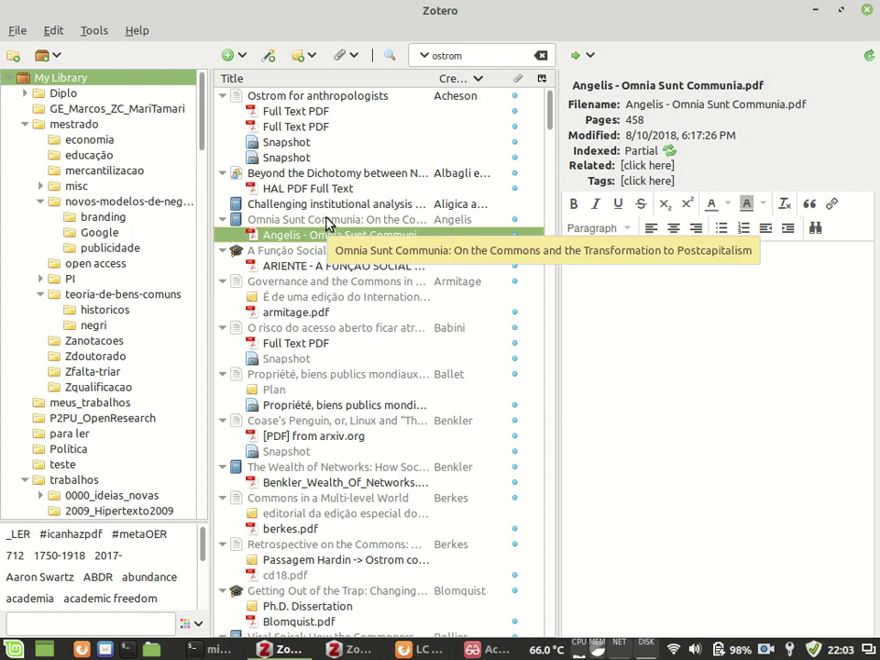
click(326, 250)
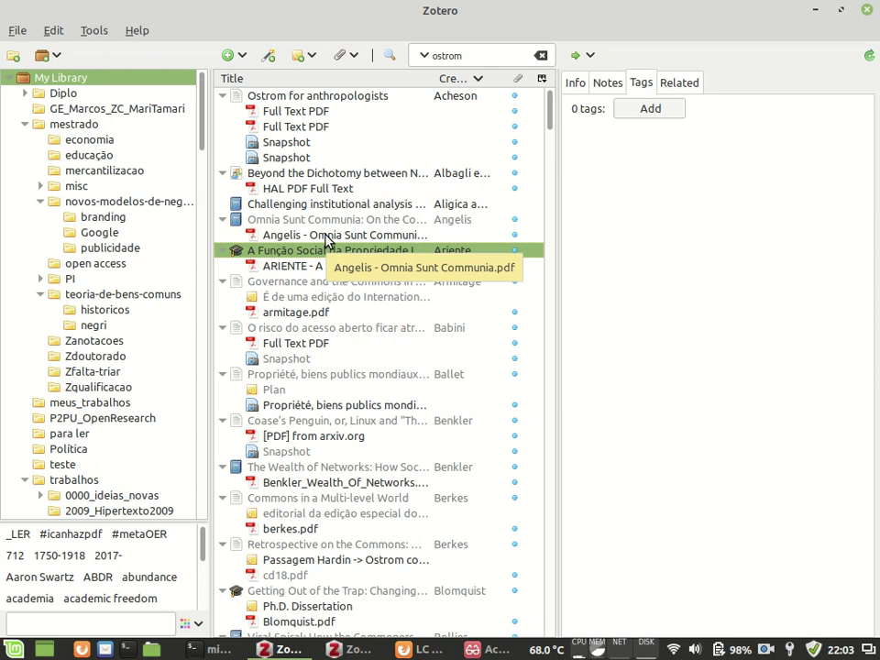
- Inspect the Omnia Sunt Communia PDF's file details, start an Advanced Search in My Library, and review the comparison options for a title condition
click(325, 238)
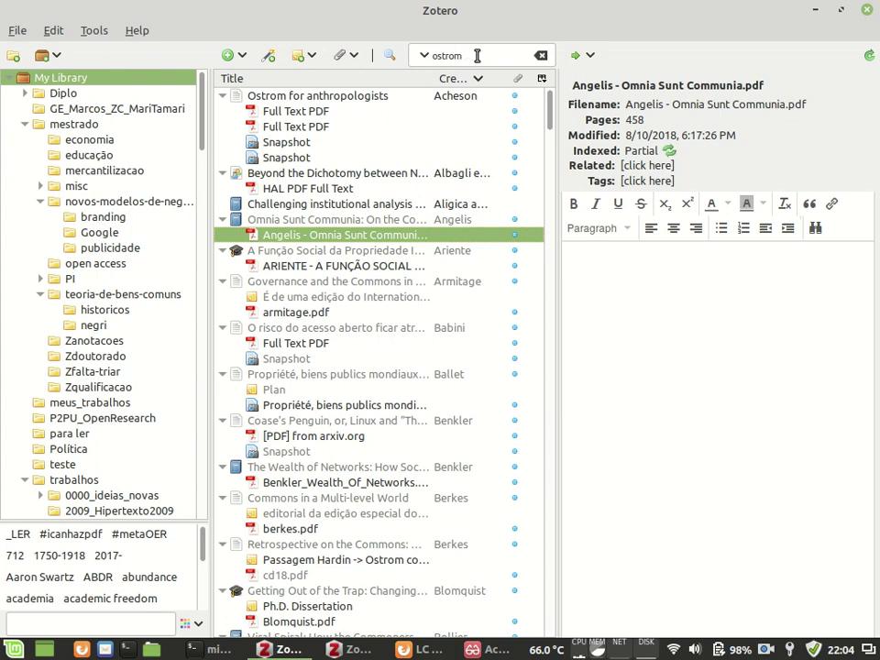
click(388, 57)
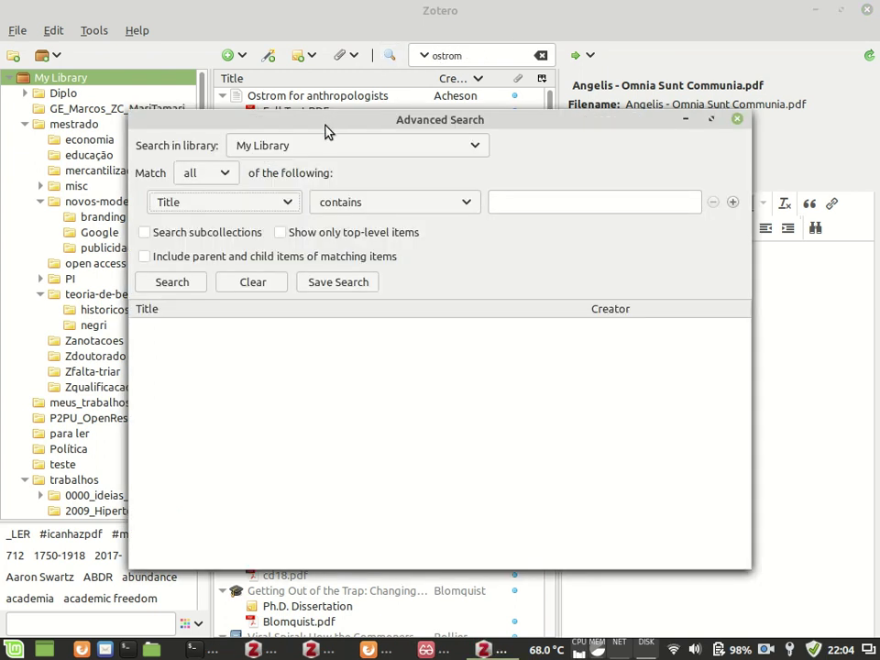
click(231, 208)
click(231, 210)
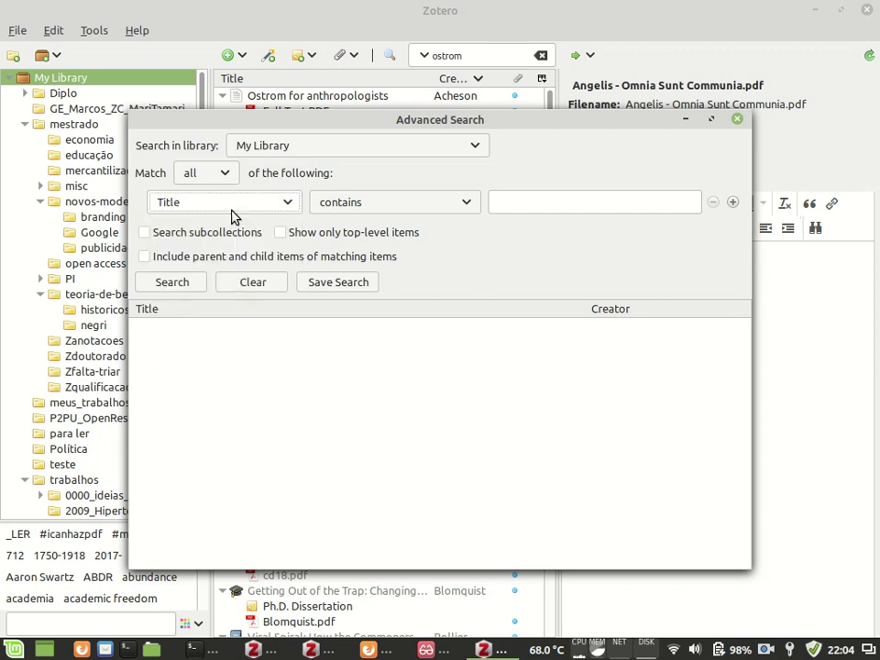
click(373, 202)
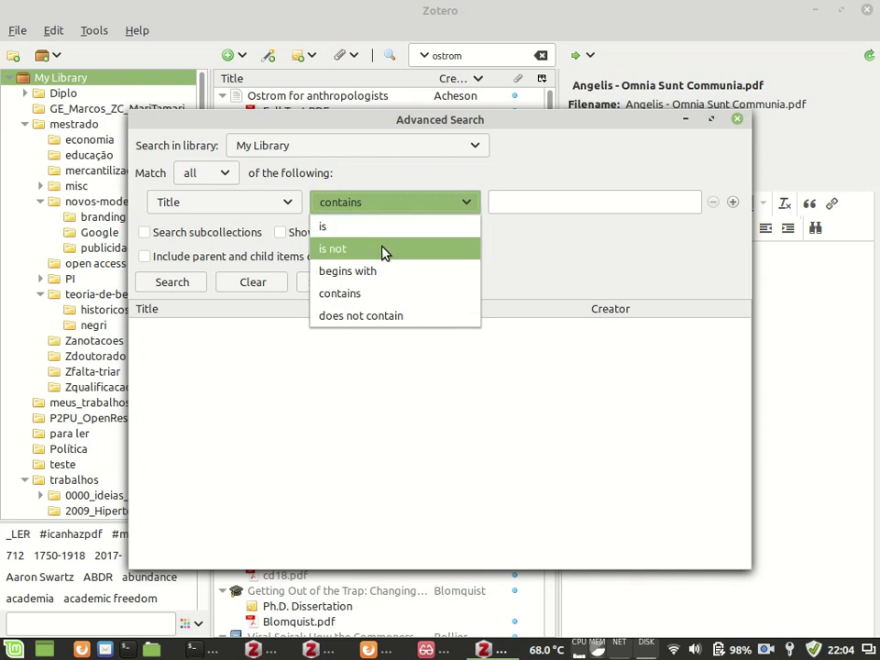
click(523, 236)
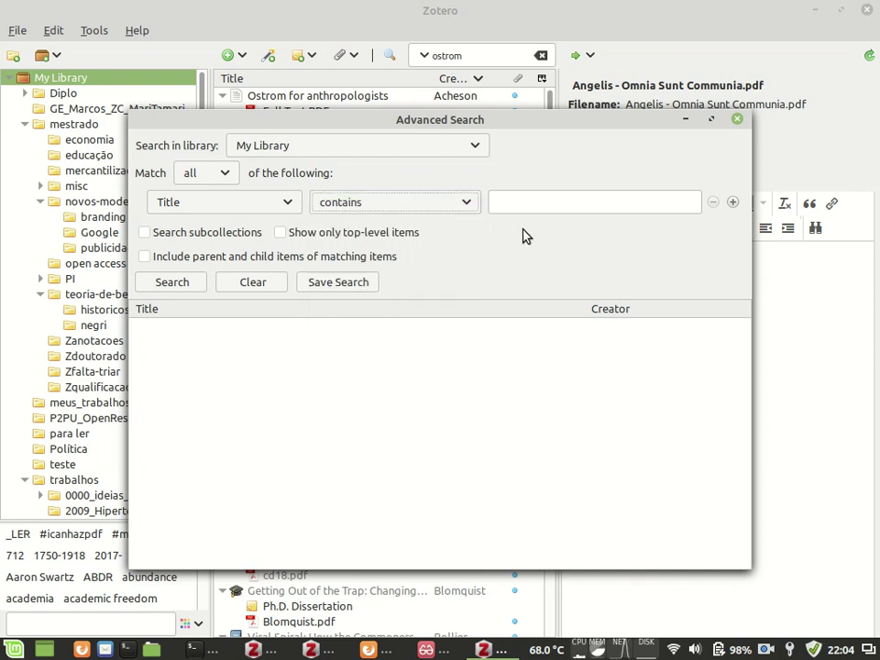
- Try a second Advanced Search condition, "Child Note contains", and close the search window without running it
click(733, 203)
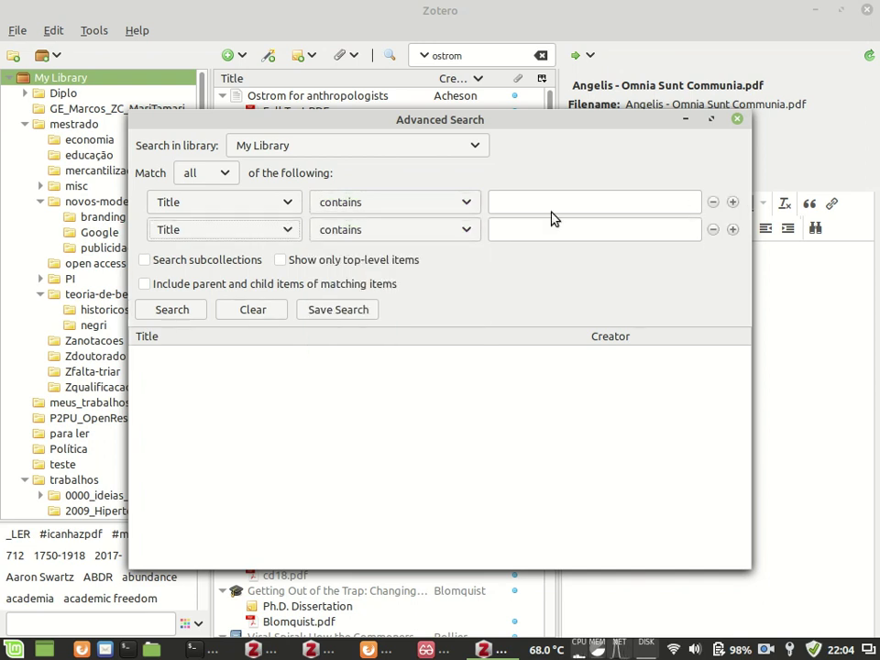
click(274, 236)
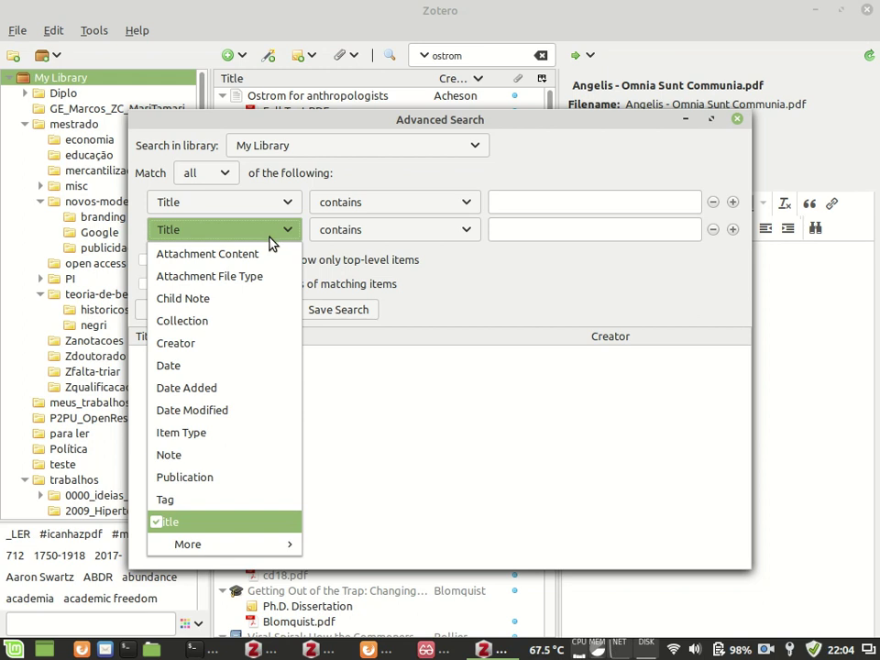
click(220, 299)
click(509, 230)
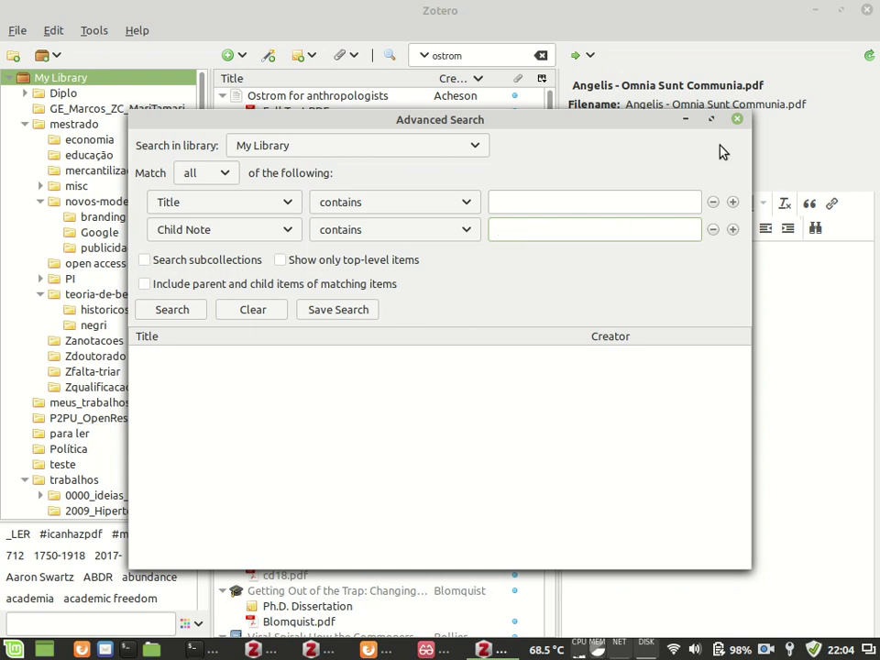
click(737, 119)
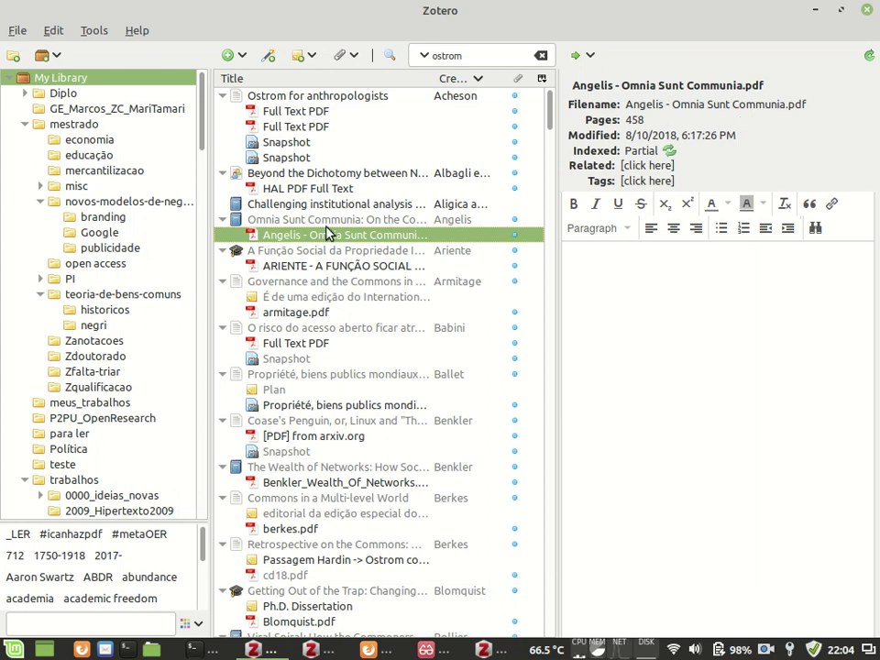
- Clear the "ostrom" search and jump to the items whose creator is Stallman
click(538, 55)
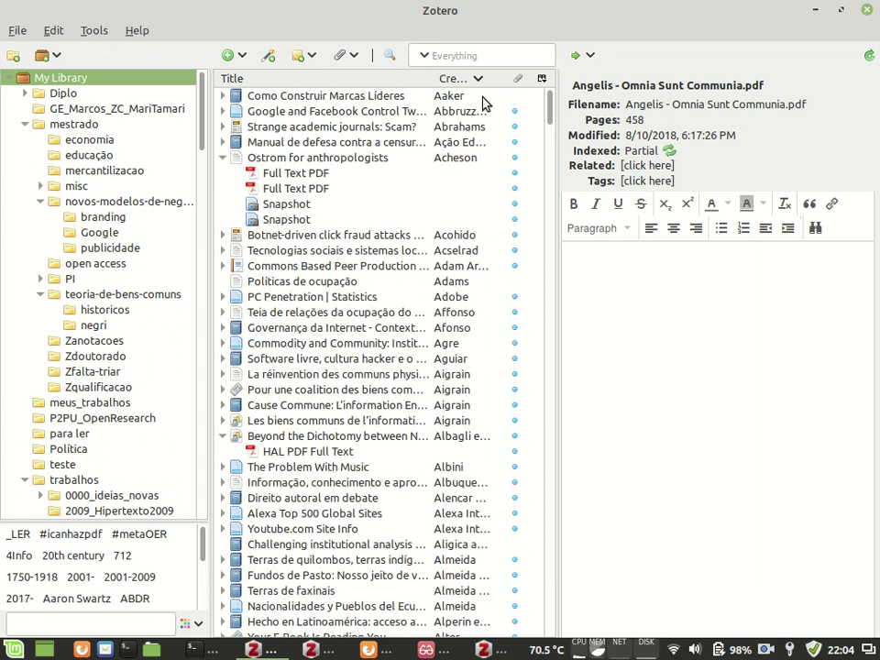
click(285, 222)
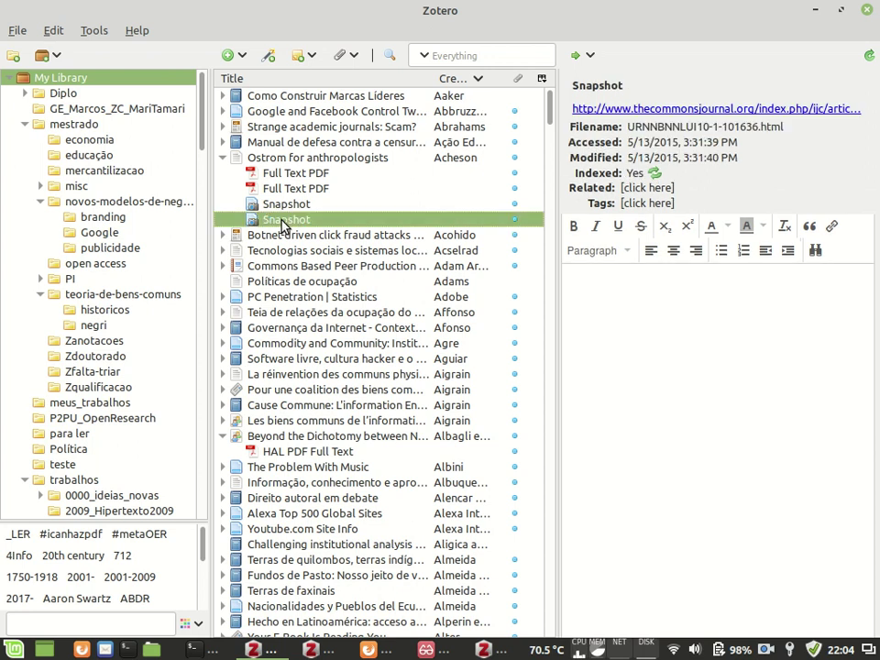
text(stallman)
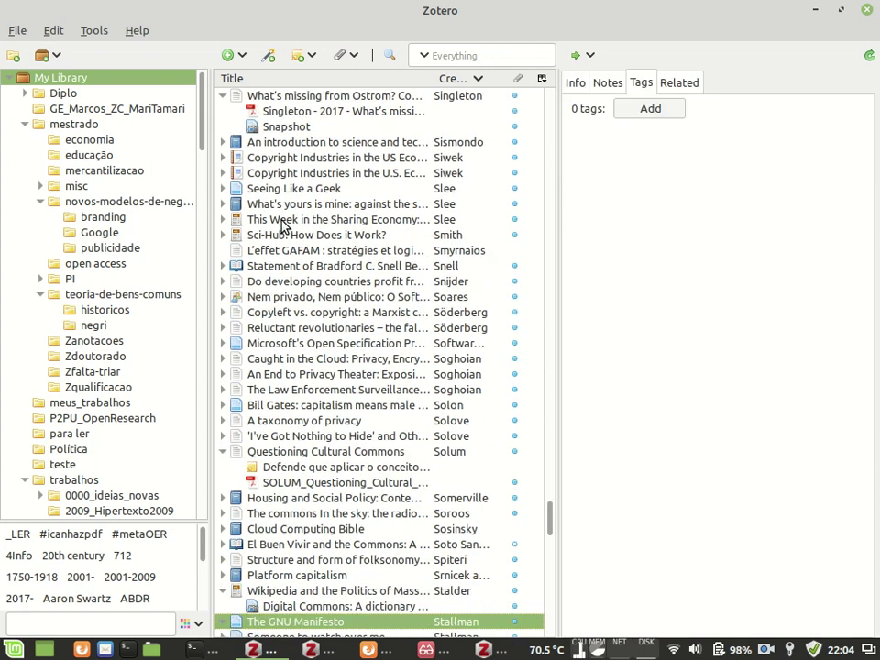
- Select Stallman's "Did You Say “Intellectual Property”" web page among his items and expand its attachments
key(Down)
key(Down)
key(Down)
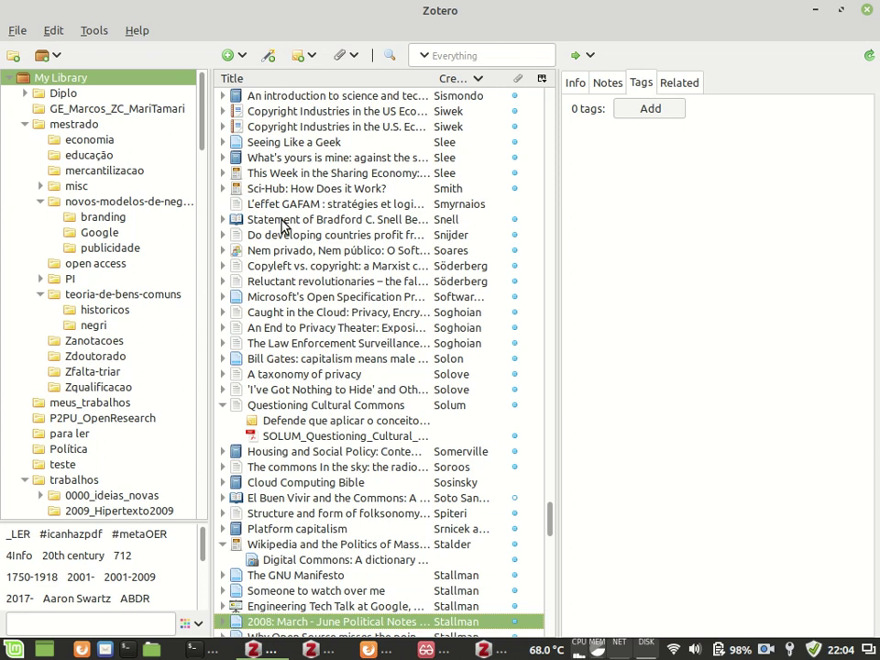
key(Down)
key(Down)
key(Down)
key(Up)
key(Right)
- Inspect the "Did You Say “Intellectual Property”" page's snapshot and its related item
click(679, 83)
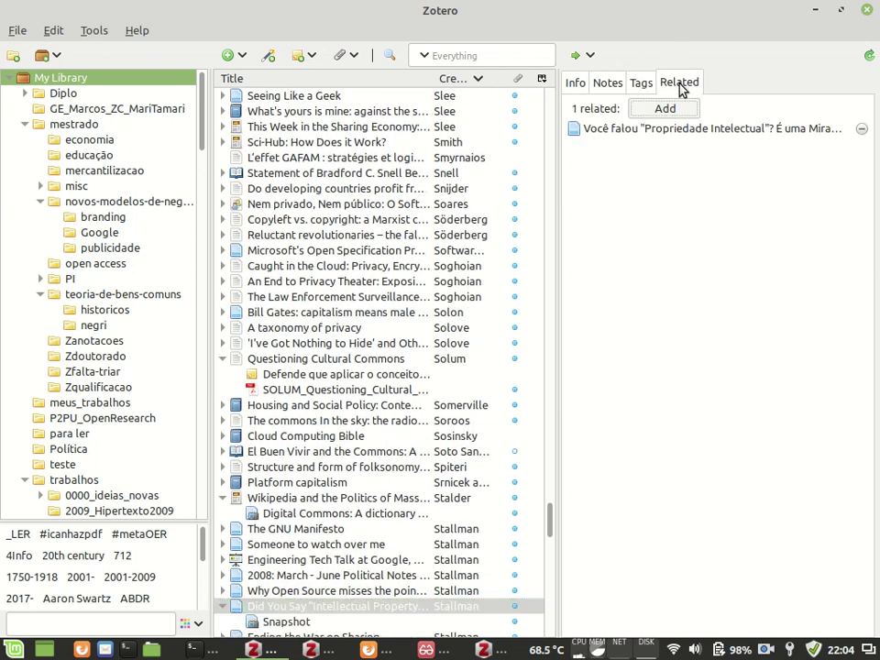
click(319, 625)
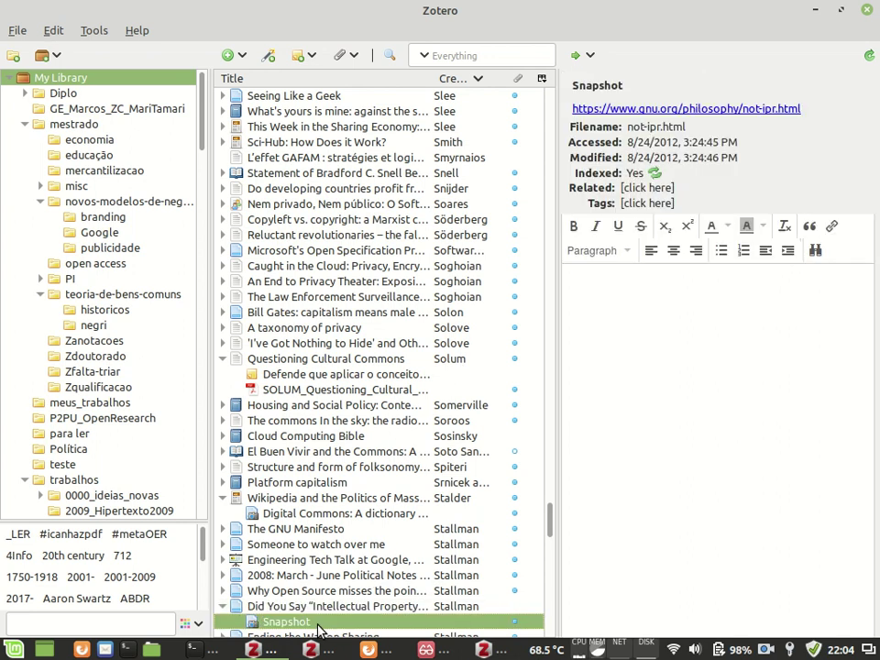
click(338, 609)
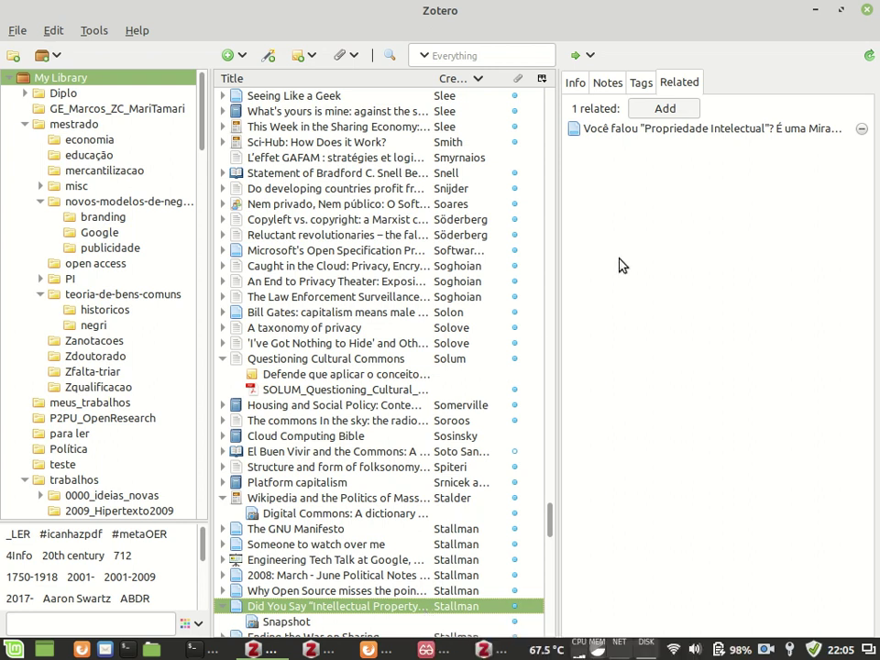
click(679, 129)
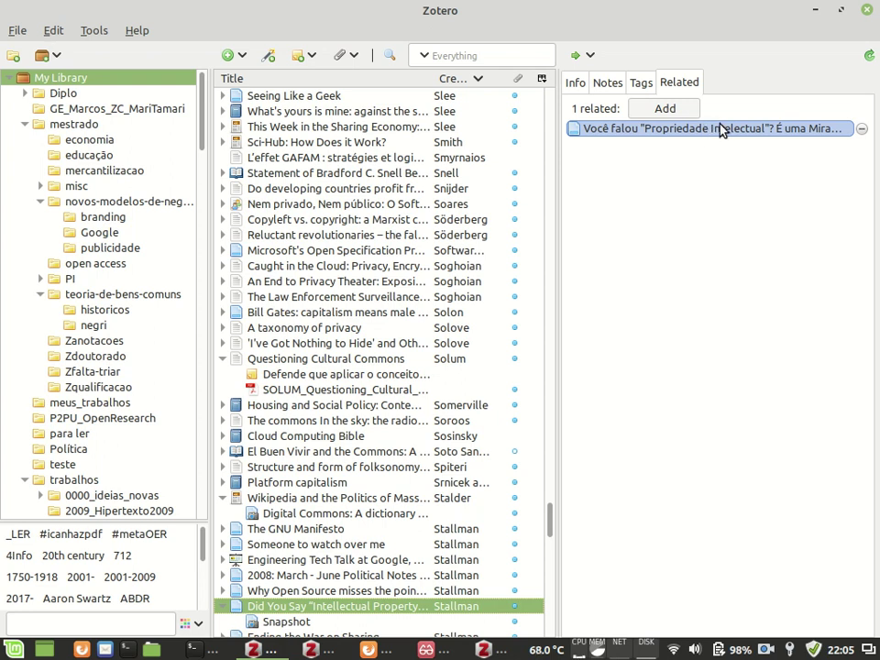
click(686, 85)
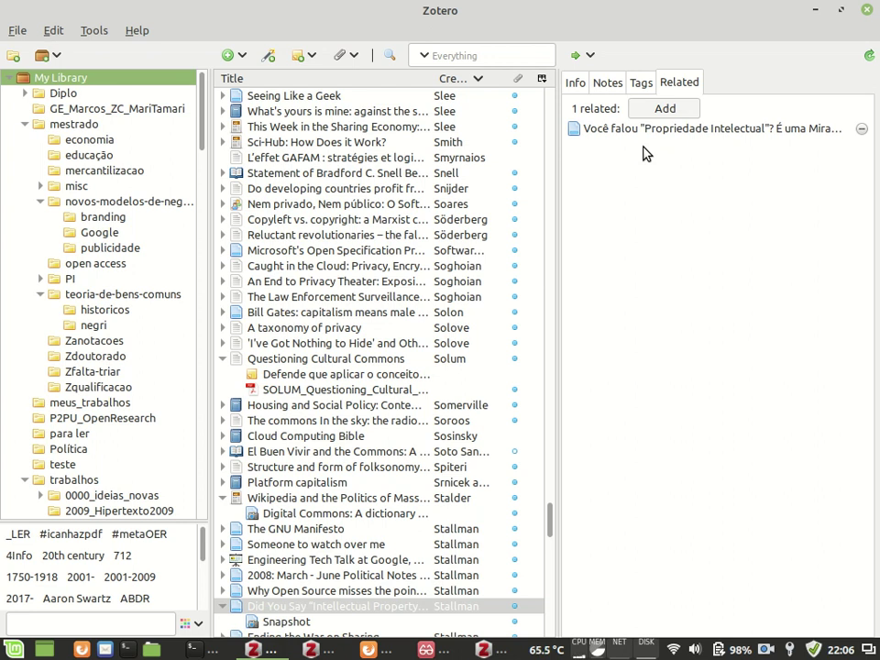
- Open the preferences and examine the data syncing and attachment file syncing settings
click(874, 57)
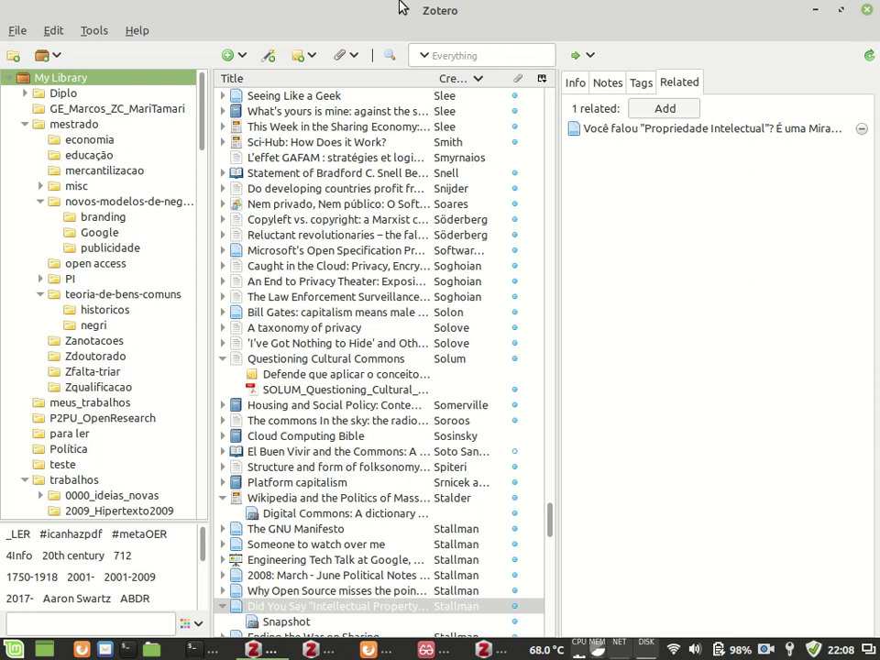
key(alt+e)
key(Down)
key(Down)
key(Down)
key(Return)
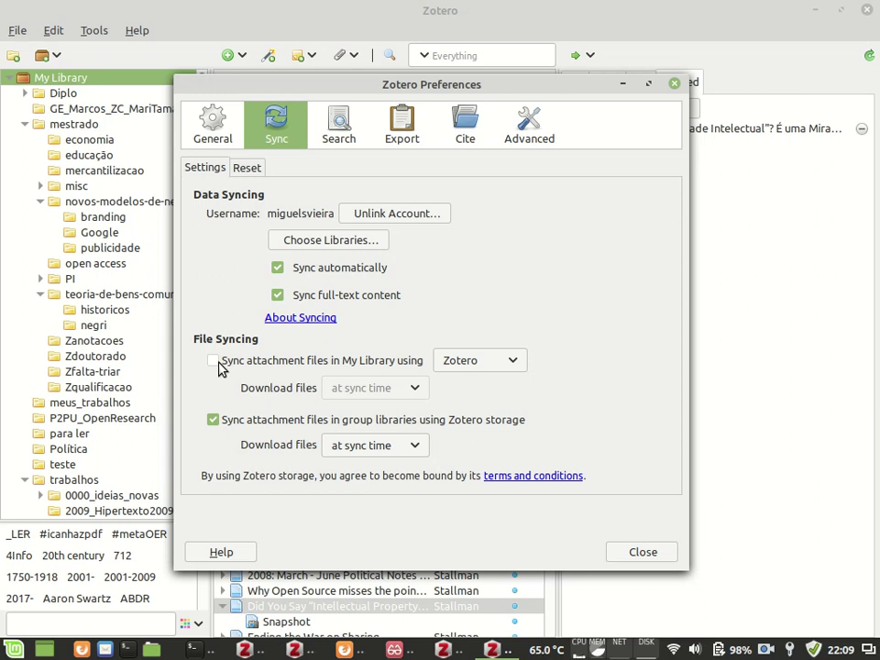
- Switch to the file manager and browse to documentos/zotero/storage to examine the folders holding the attachment files
key(super+e)
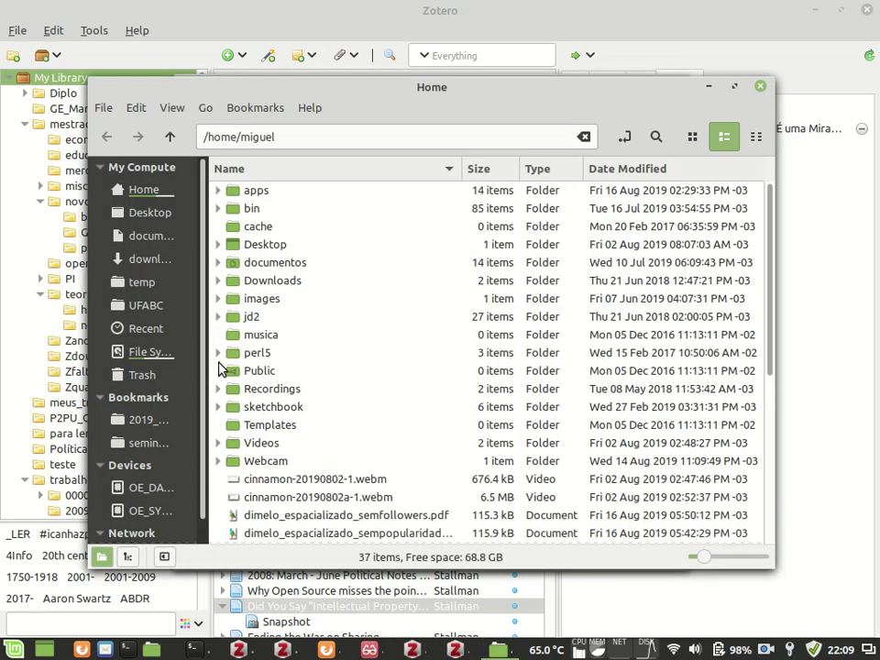
double_click(289, 263)
text(zo)
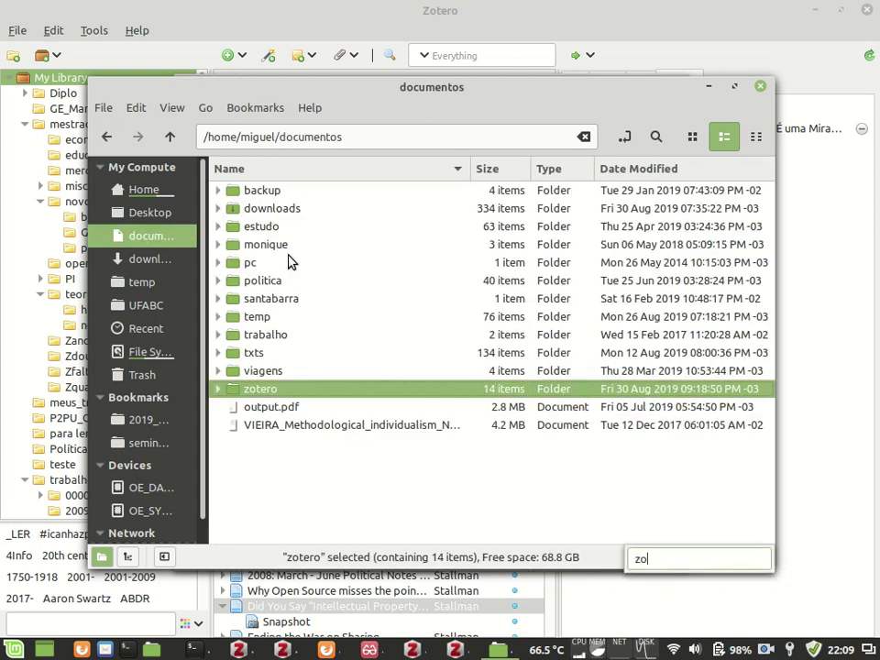
key(Return)
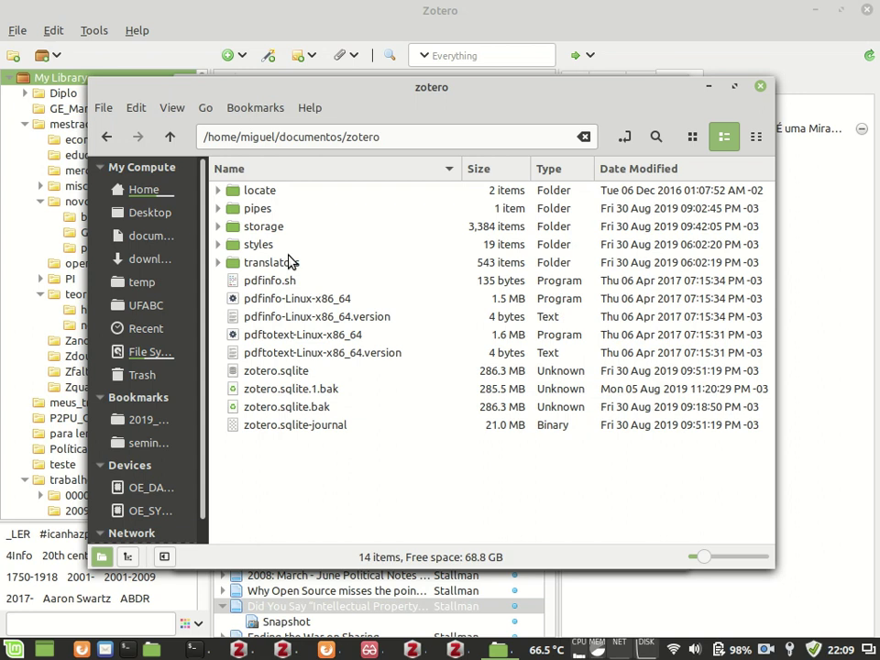
key(Down)
key(Down)
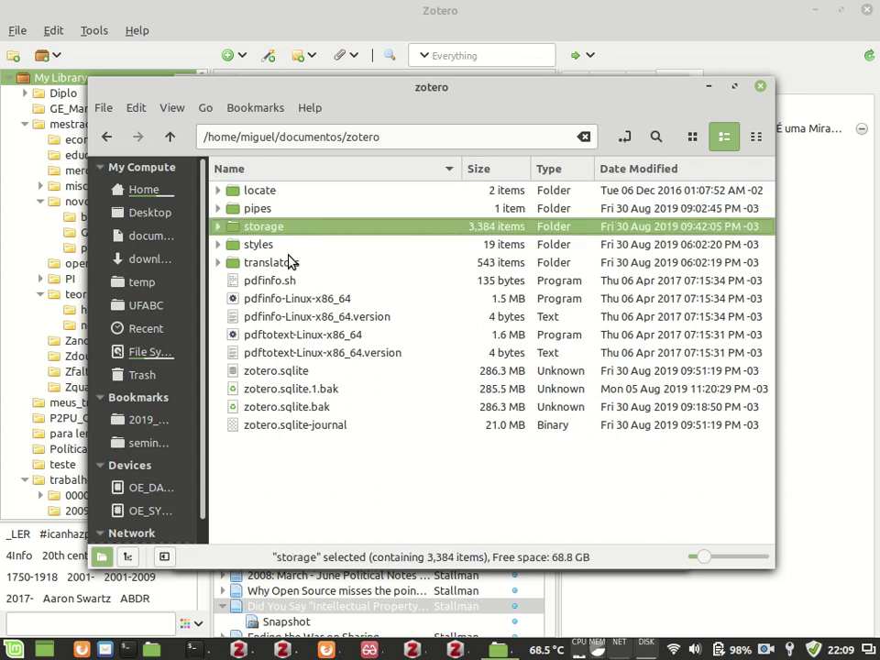
key(Return)
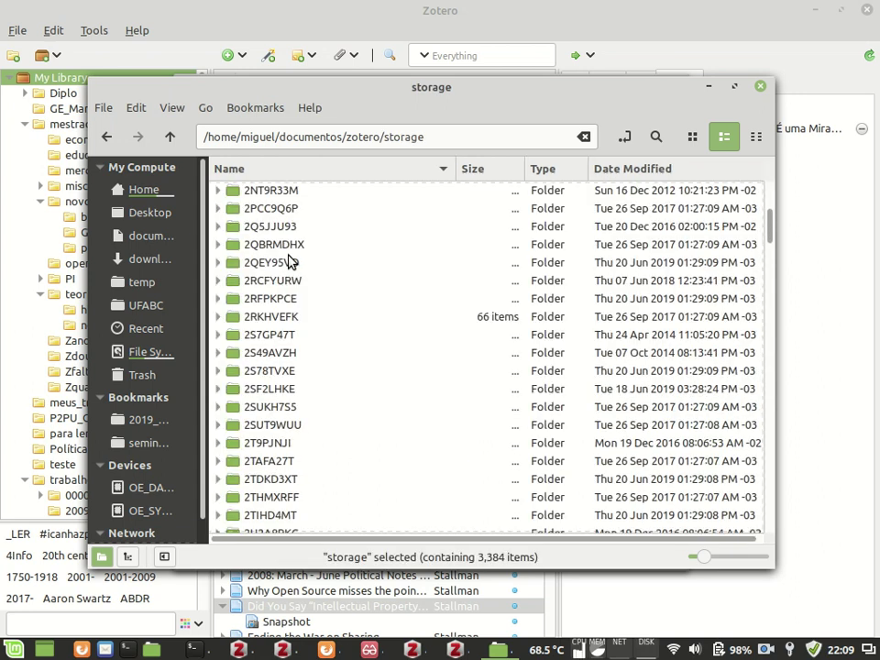
key(Down)
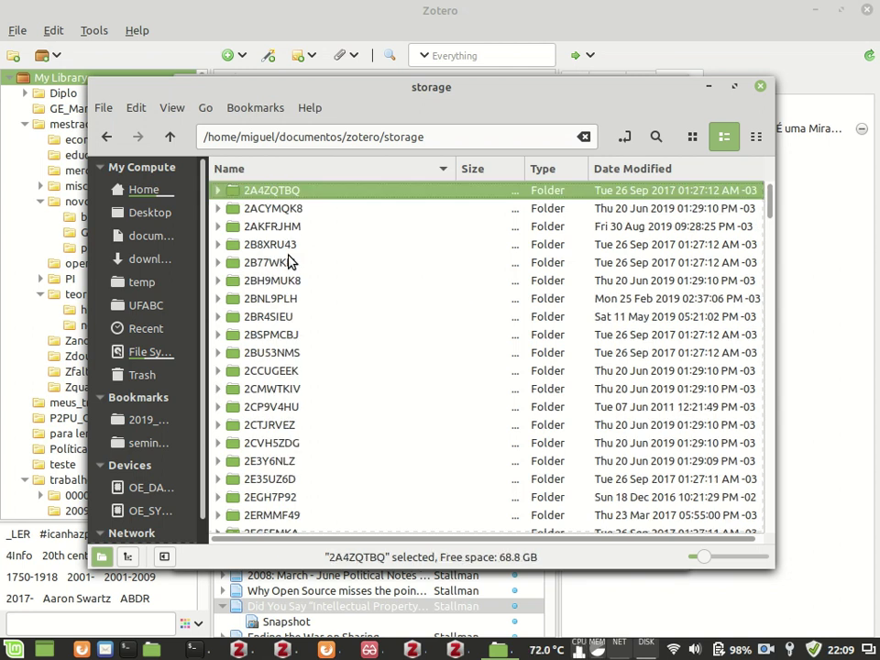
- Return to the Zotero preferences, look through the General, Sync, Export and Advanced settings, examine the data directory location, and close the preferences
key(alt+Tab)
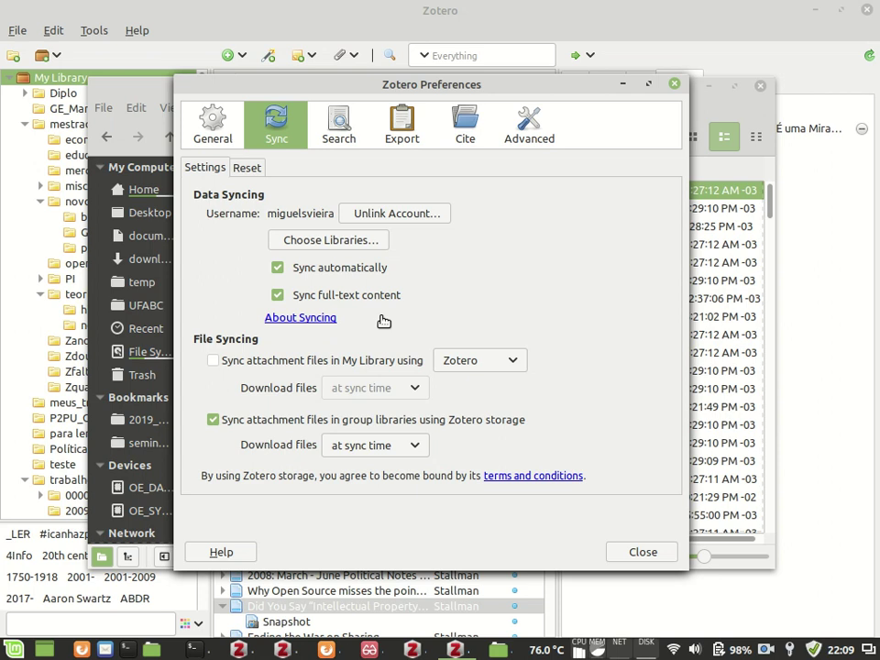
click(536, 137)
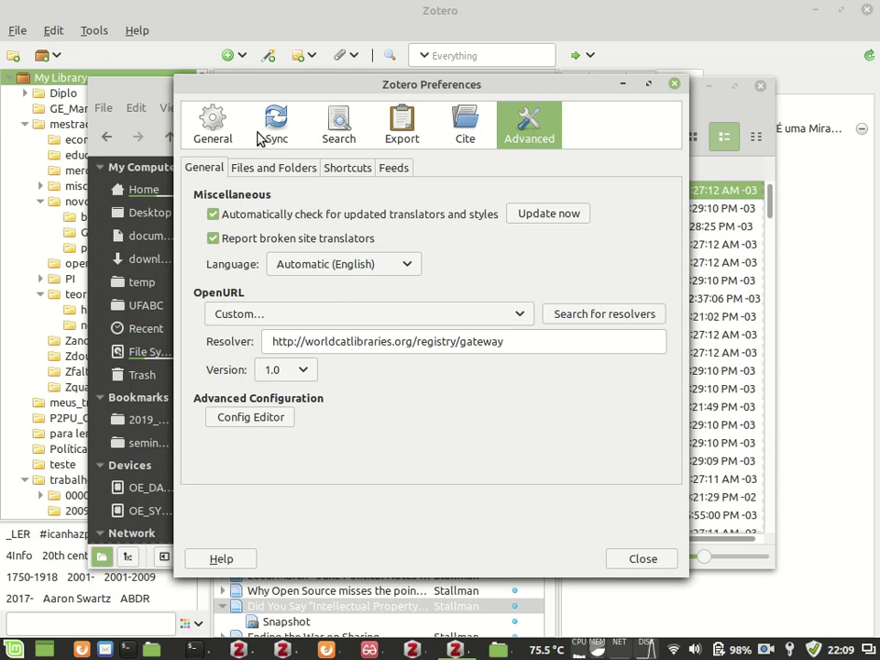
click(216, 137)
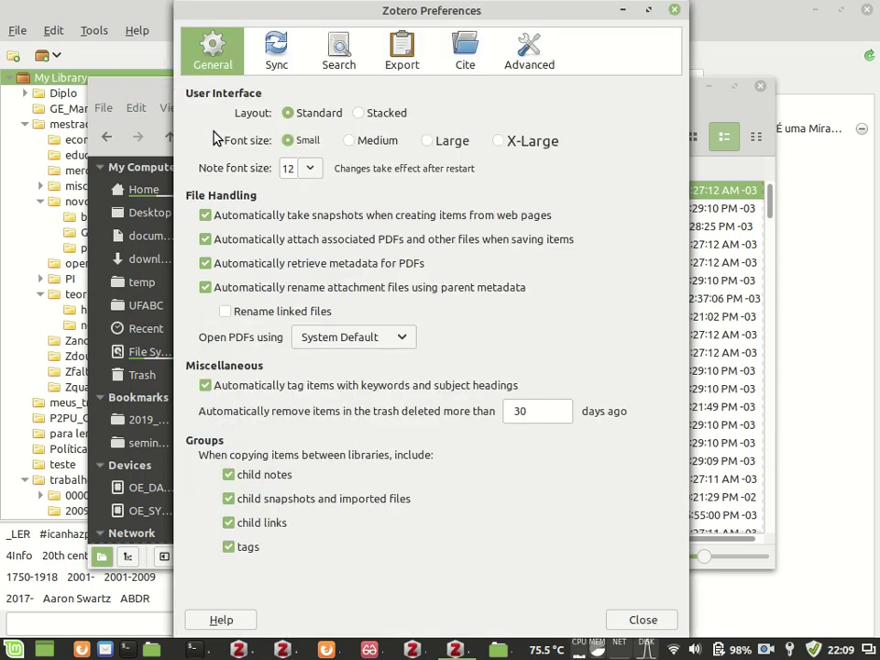
click(290, 48)
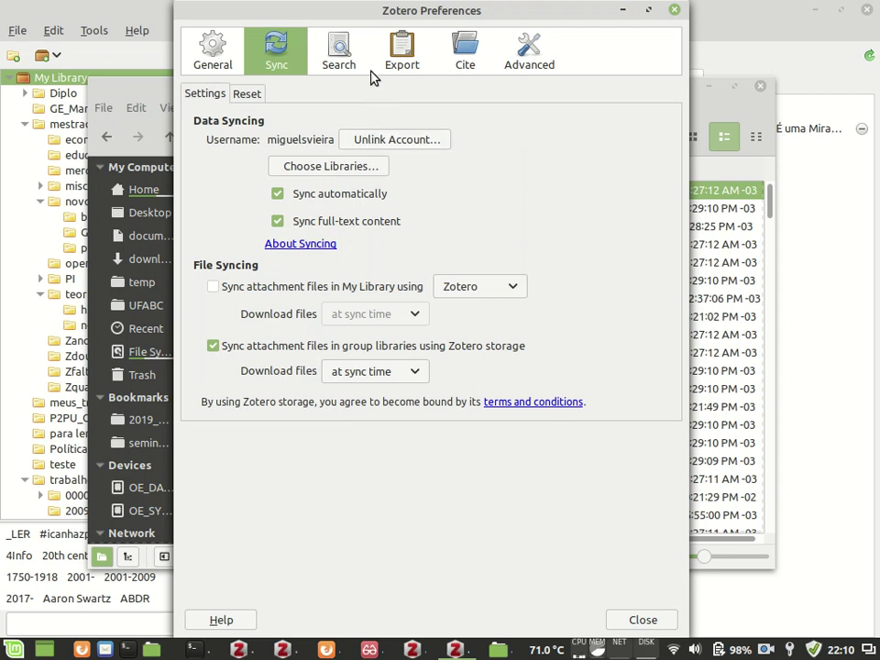
click(399, 54)
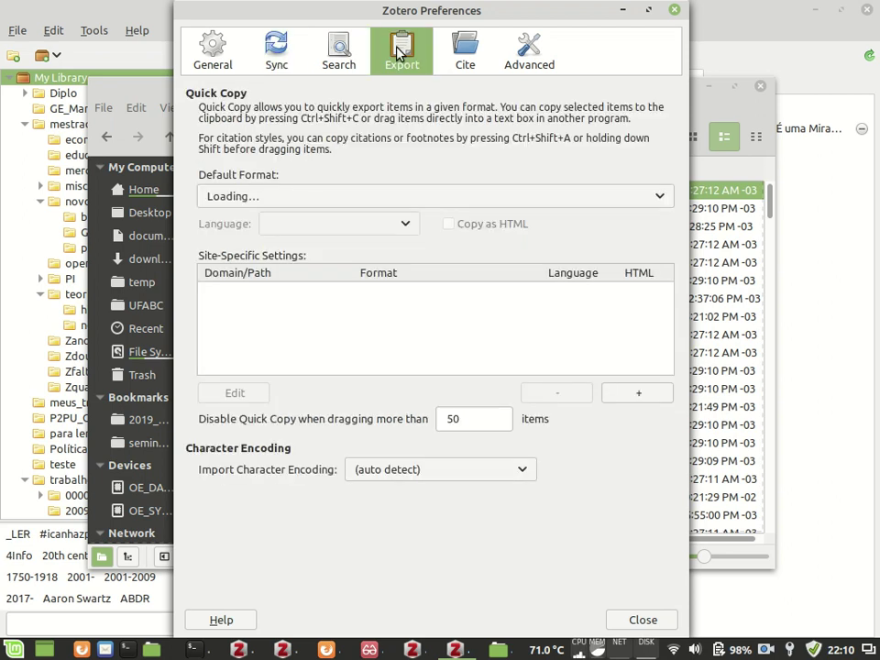
click(514, 59)
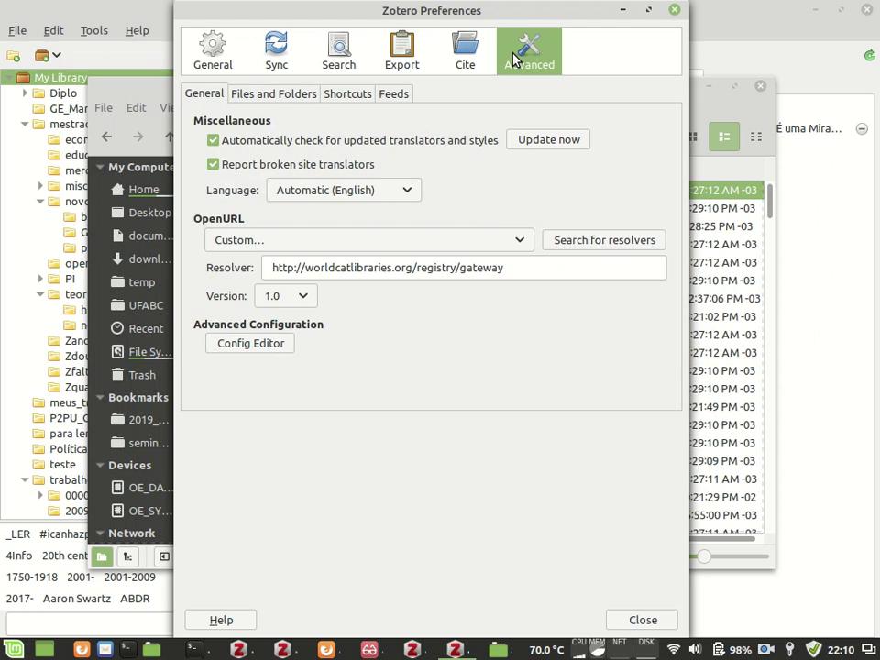
click(263, 96)
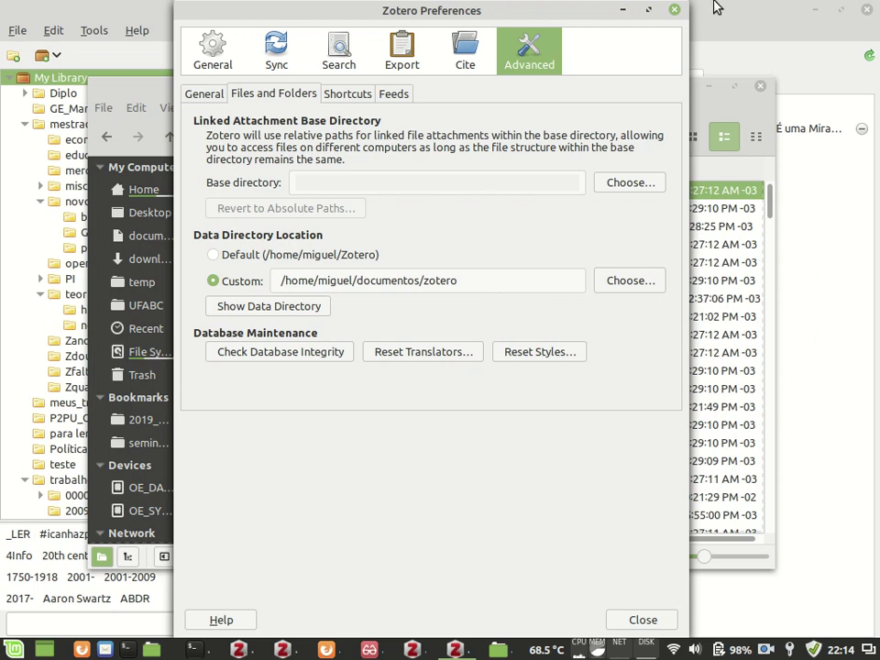
click(675, 11)
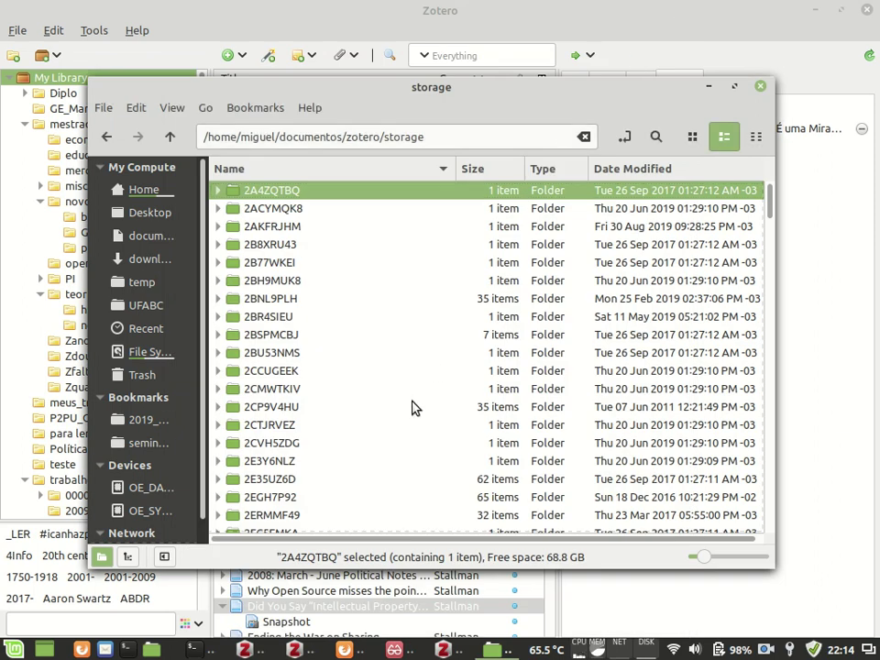
- Find LibreOffice Writer with the application search "writ" and launch it
key(super)
text(writ)
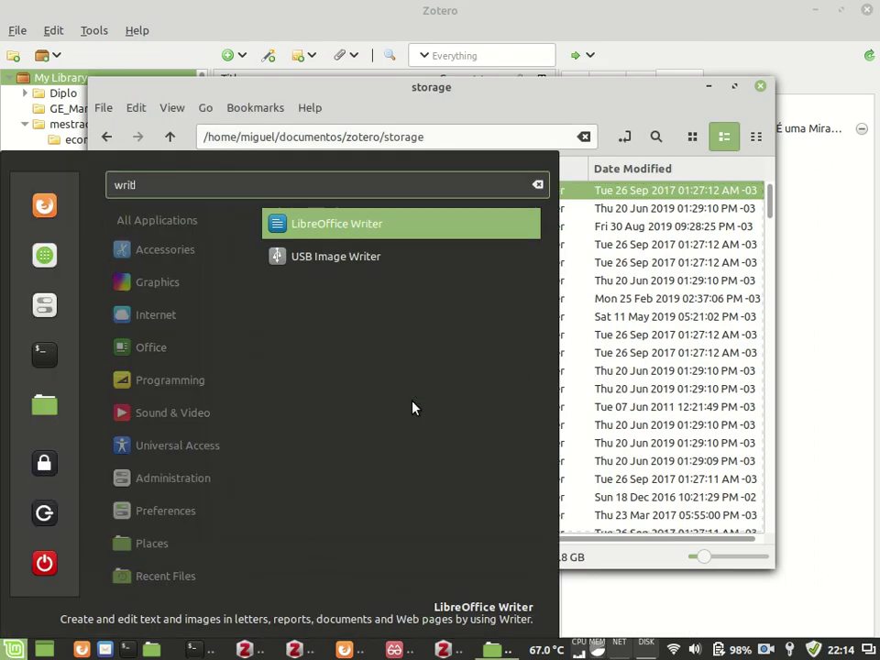
key(Return)
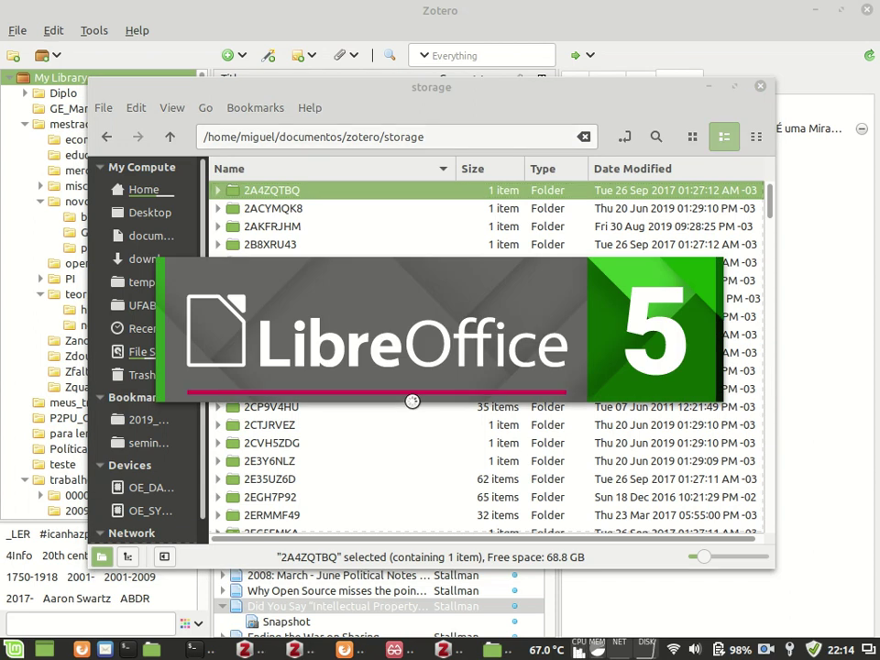